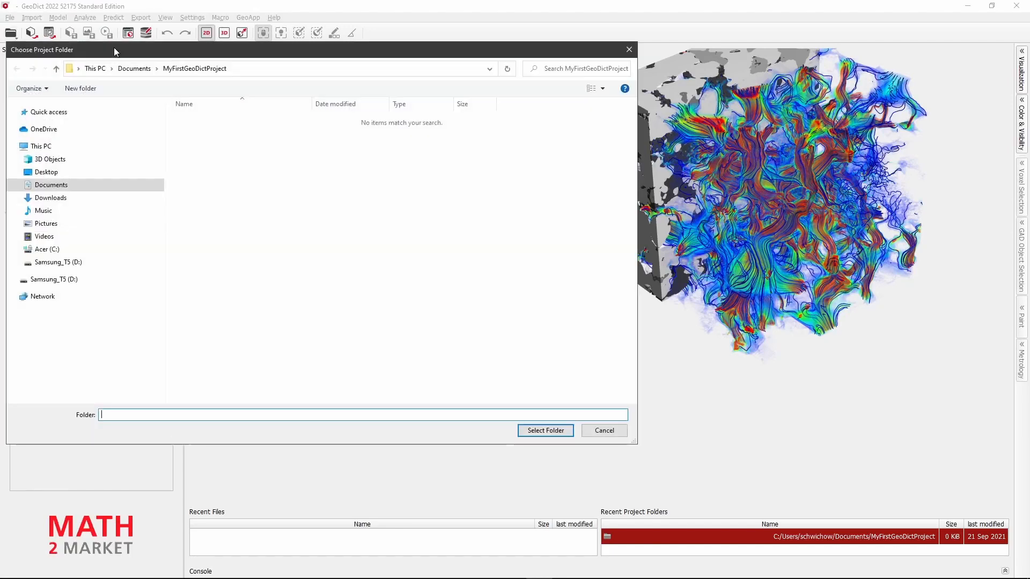
Step: Choose the "Workshop Project Folder Visualization" folder on the Desktop as the project folder
click(52, 173)
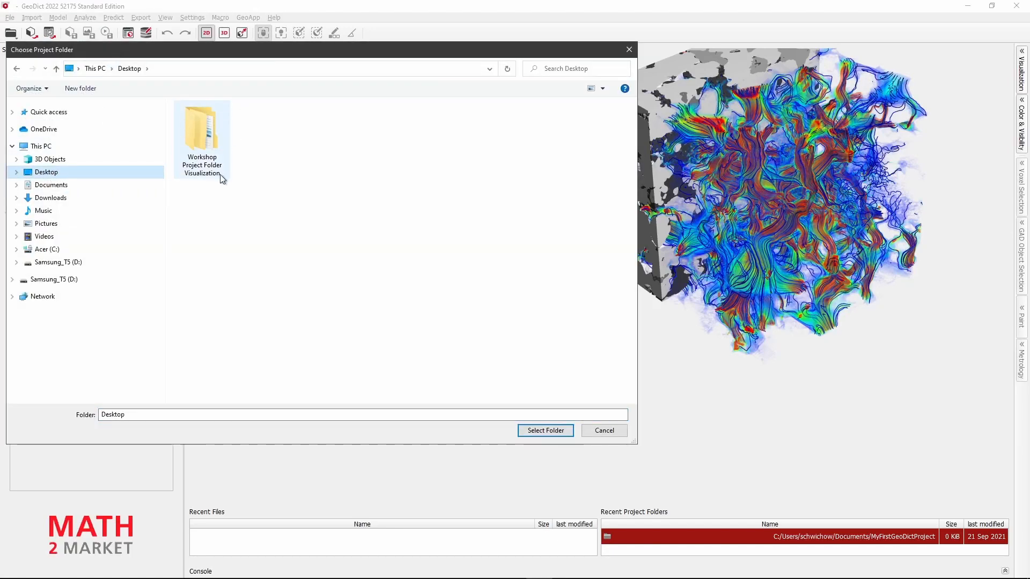
double_click(207, 145)
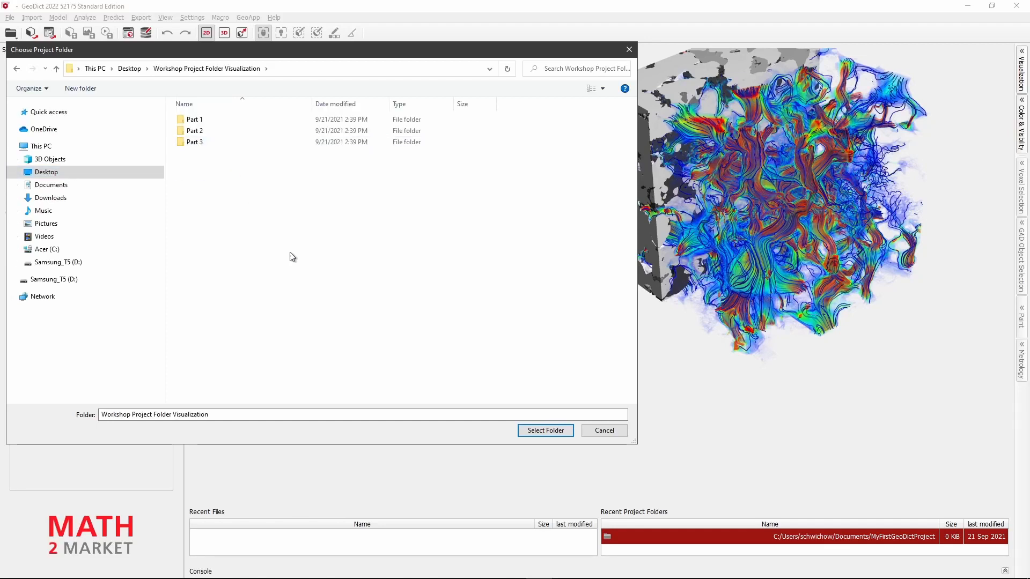
click(554, 435)
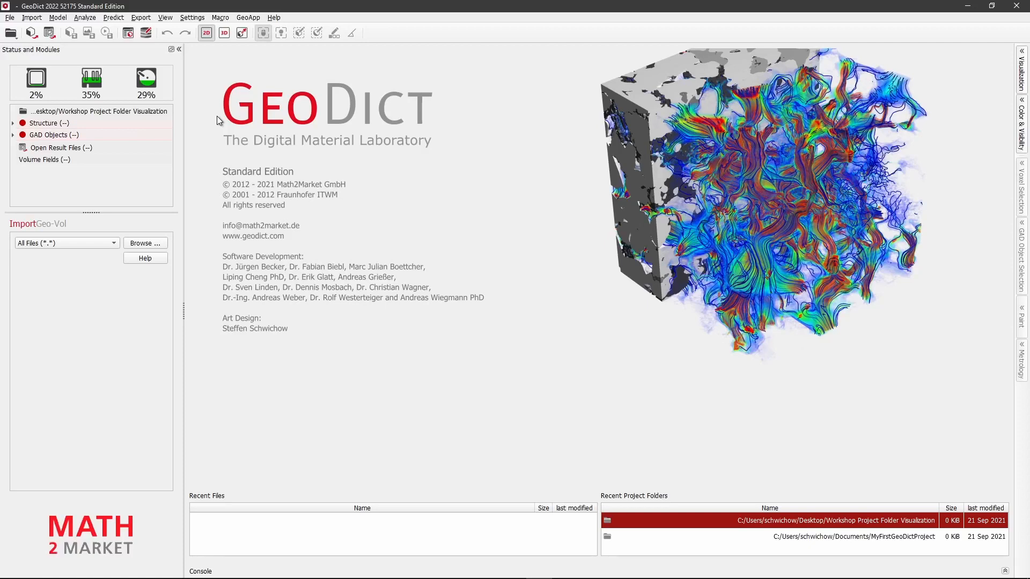
Step: Open "Artificial 3d image data_250x250x250_2um_h512.raw" from the Part 1 folder for import with ImportGeo-Vol
click(31, 18)
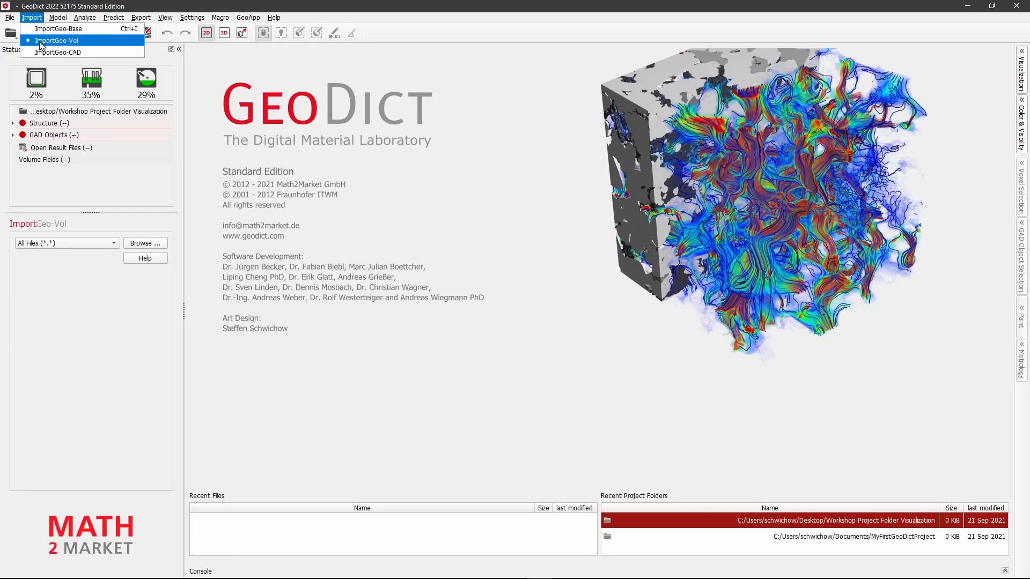
click(96, 42)
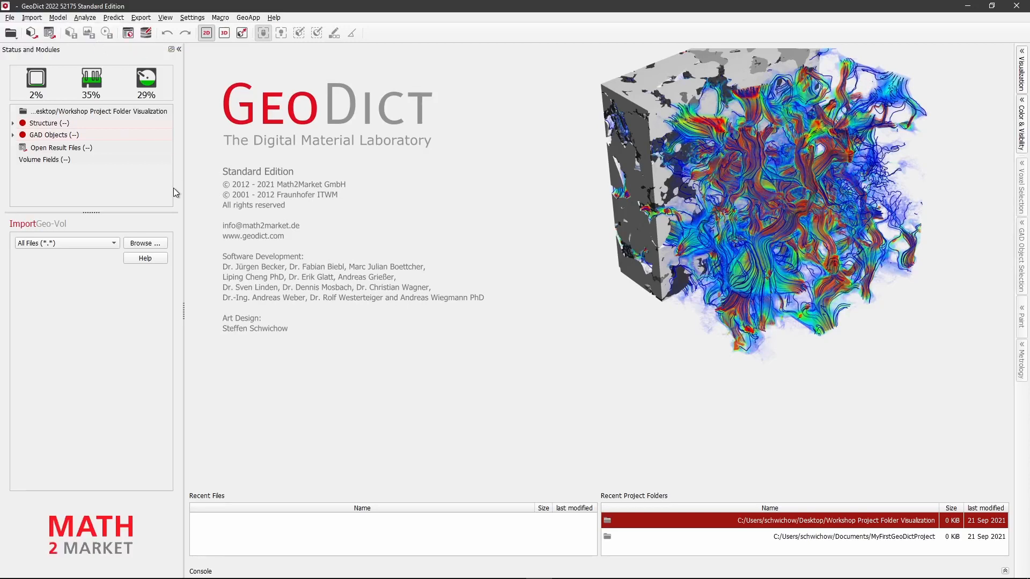
click(160, 246)
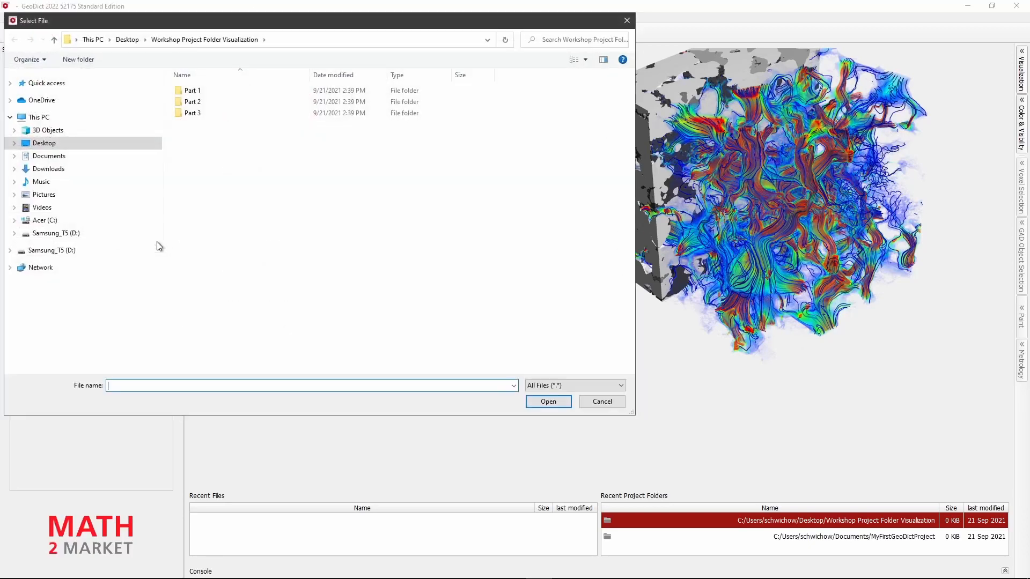
drag(172, 24, 356, 63)
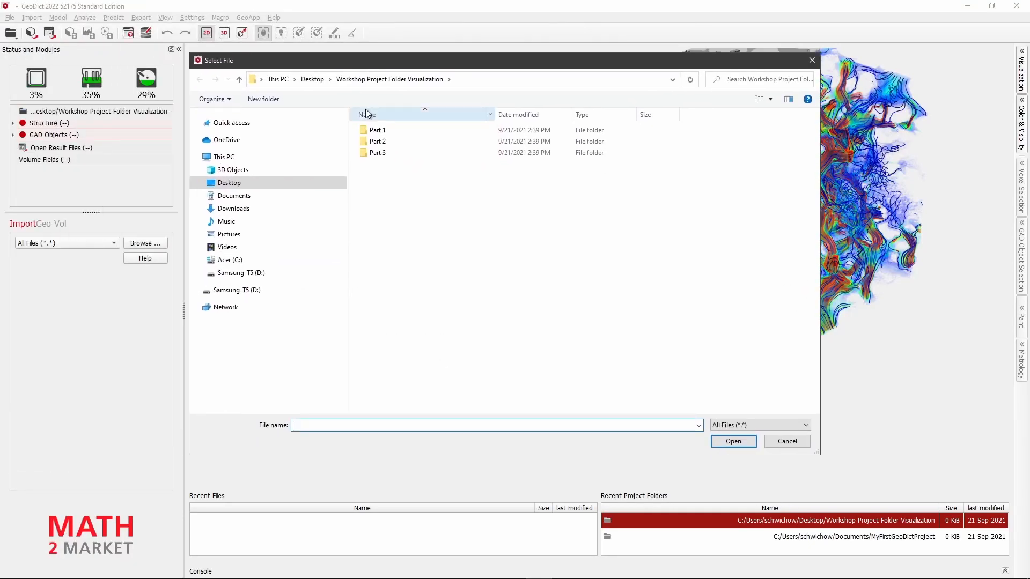
double_click(394, 130)
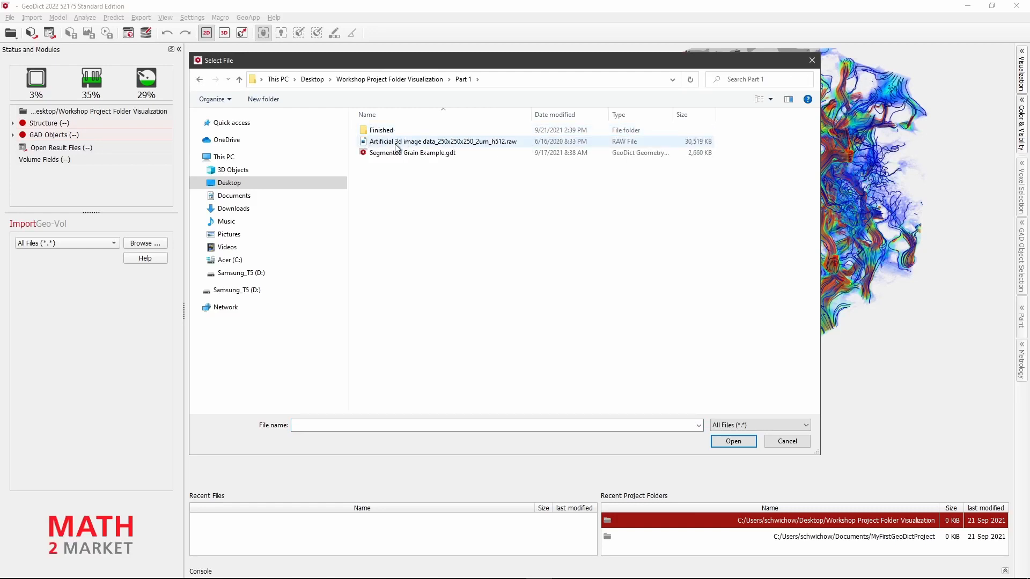
double_click(516, 141)
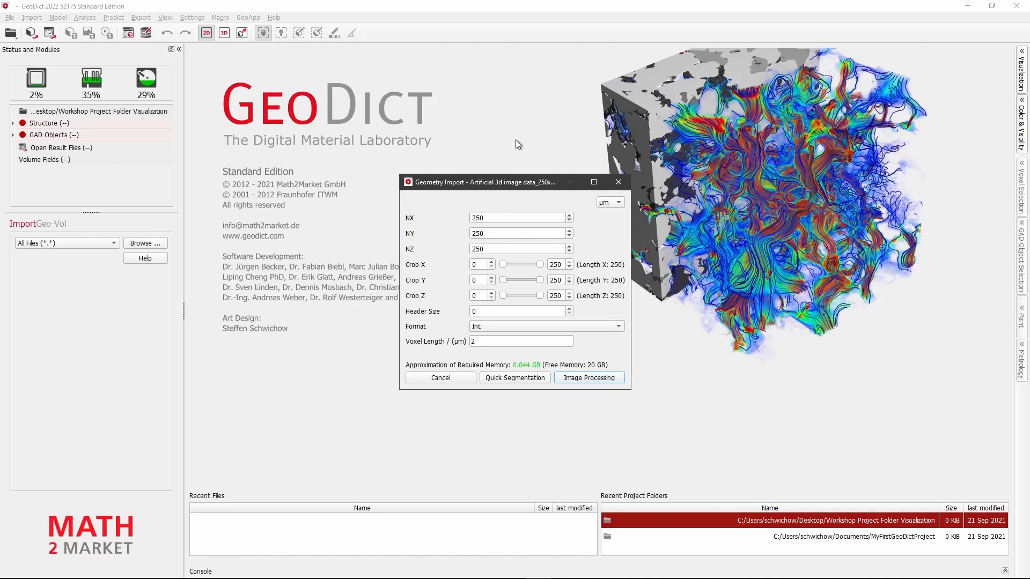
Step: Try to load the raw volume for image processing with 250 voxels per axis, 2 µm voxel length and header size 0
click(484, 218)
drag(484, 218, 480, 218)
key(Tab)
key(Tab)
click(484, 341)
drag(527, 312, 465, 311)
text(512)
click(586, 376)
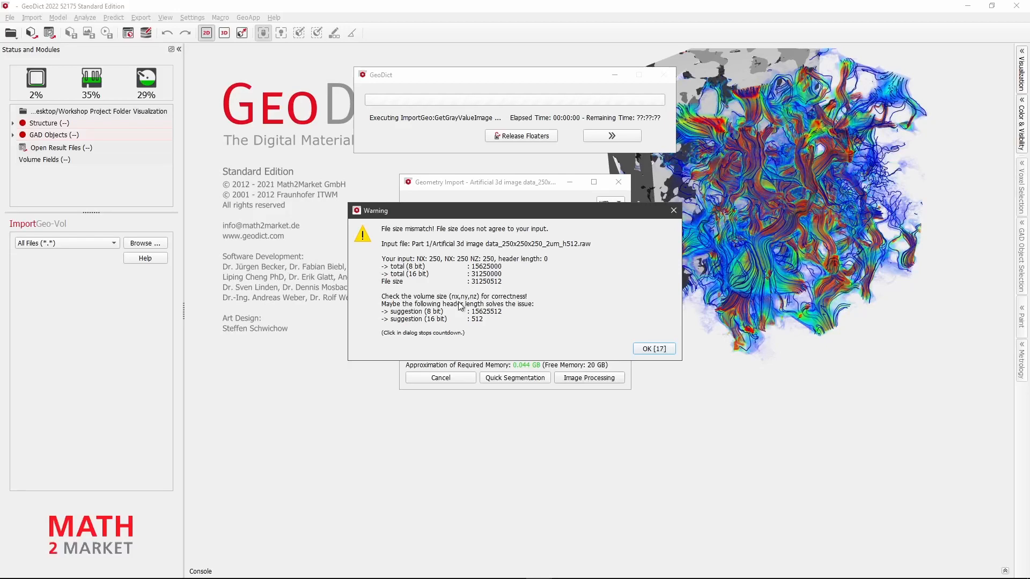
click(480, 323)
click(642, 348)
click(641, 312)
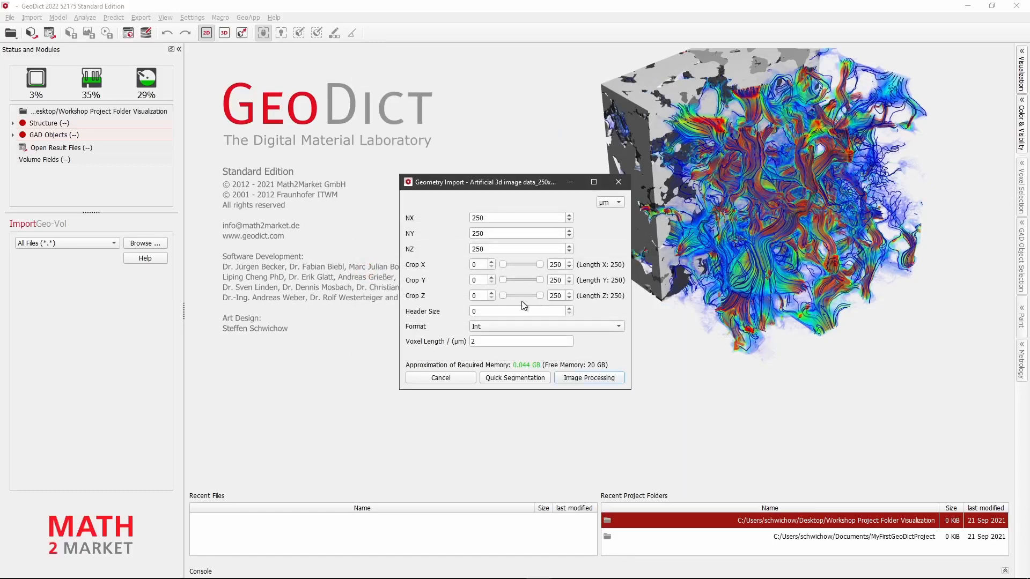
Step: Set the header size to 512, load the volume into 3D Image Processing, and close that dialog keeping the image
click(484, 310)
text(512)
click(582, 381)
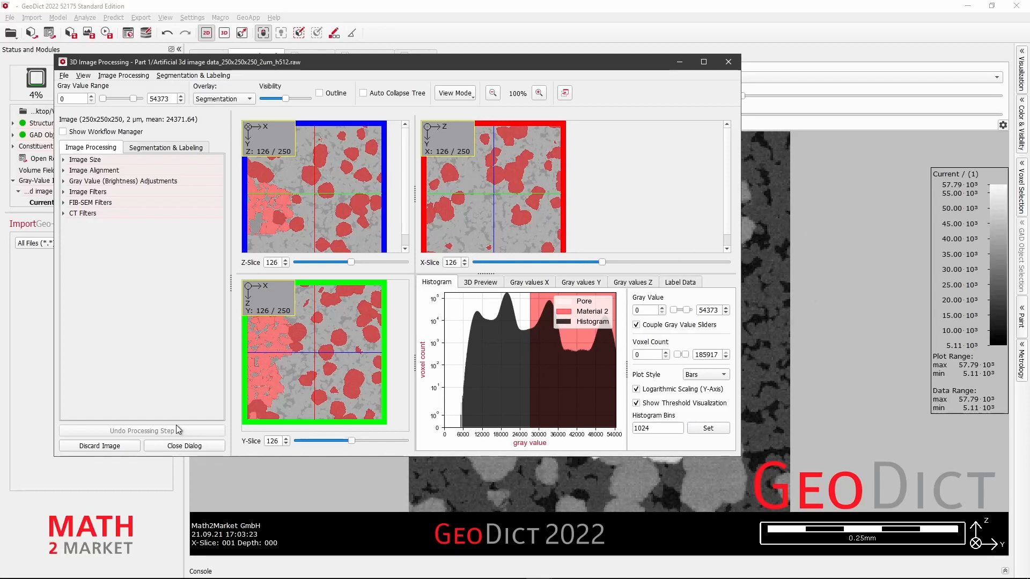
click(204, 447)
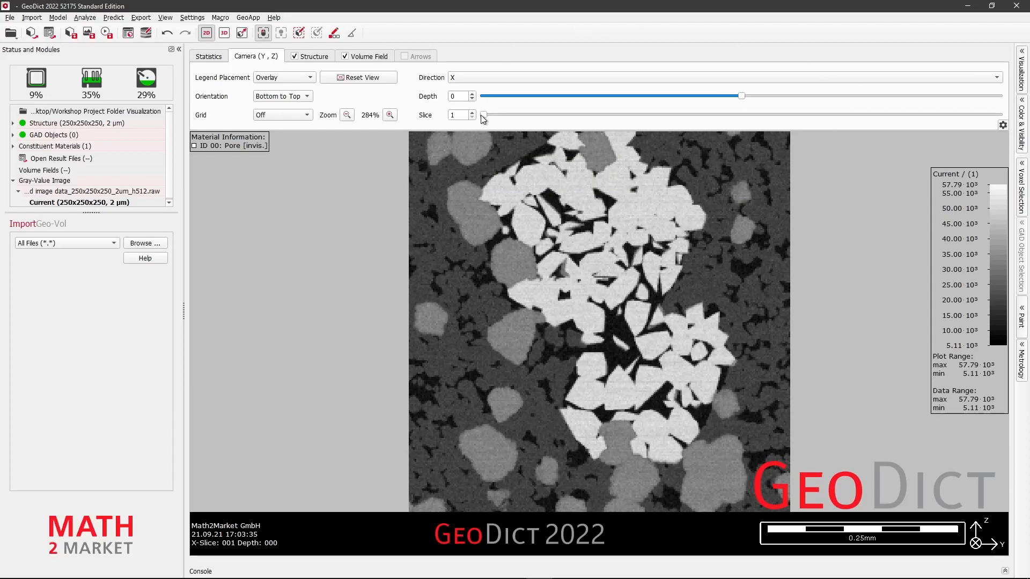
Step: Browse through the X-direction slices of the gray-value image up to slice 83 and back to slice 3
drag(483, 115, 652, 115)
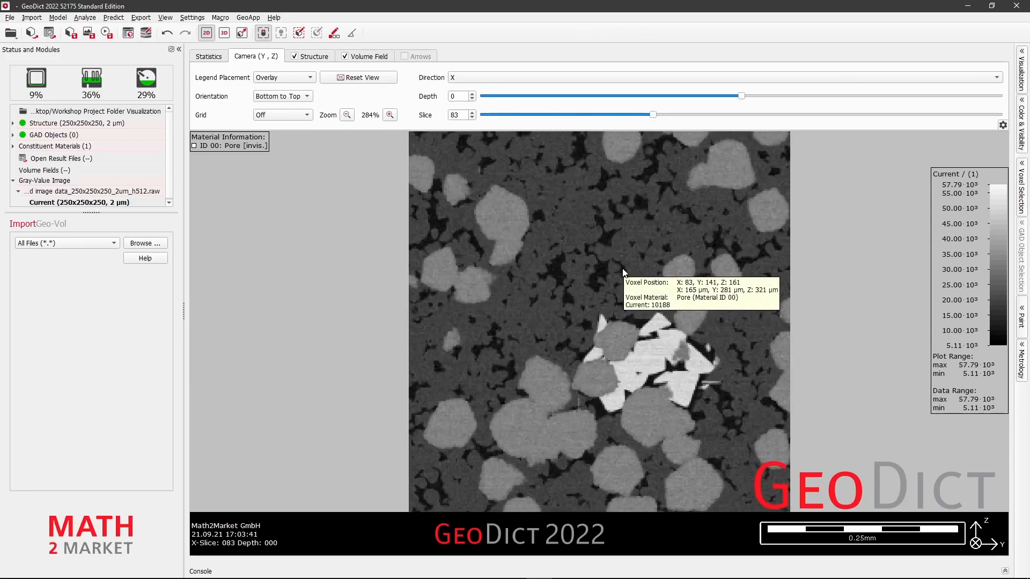
scroll(619, 272, down, 17)
scroll(619, 272, down, 20)
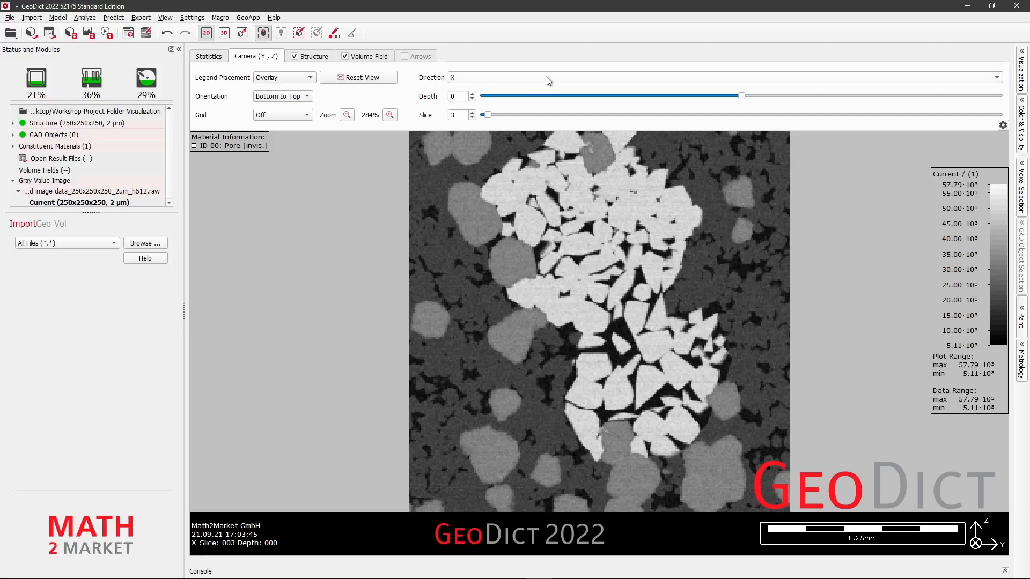
Step: View the 2D cross-section along the Z and Y directions and return to the X direction
click(560, 76)
click(550, 105)
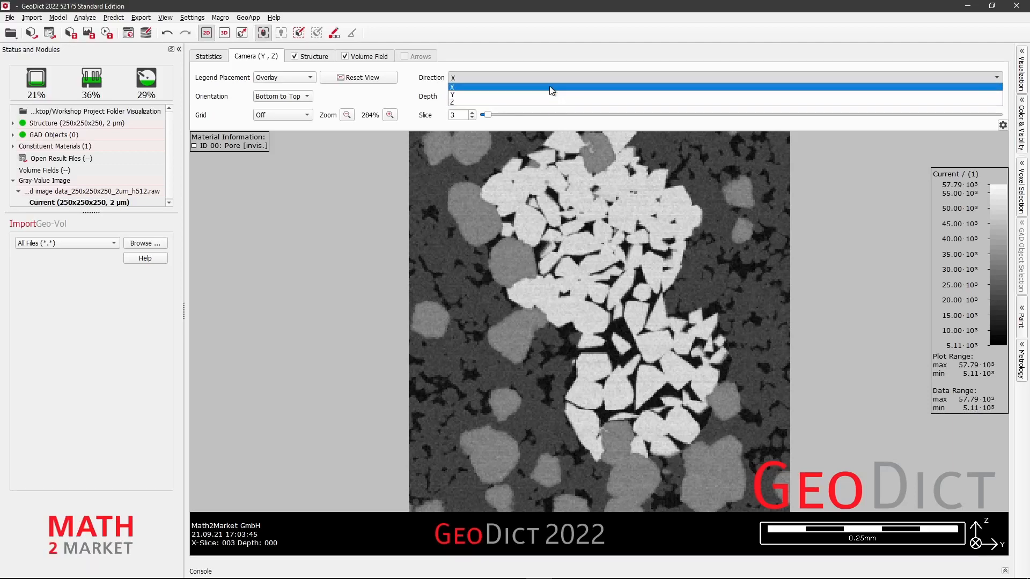
click(542, 78)
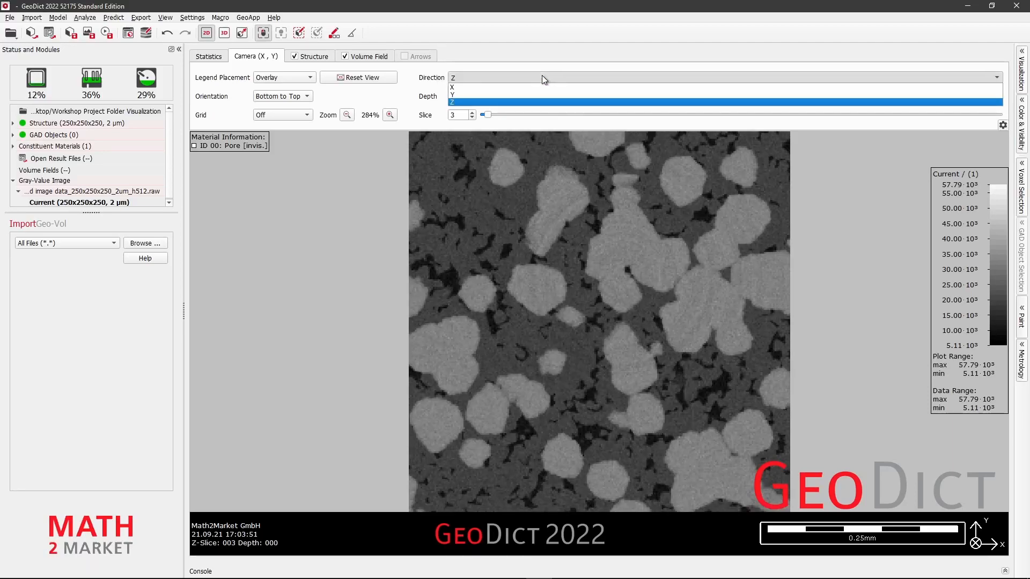
click(541, 96)
click(536, 78)
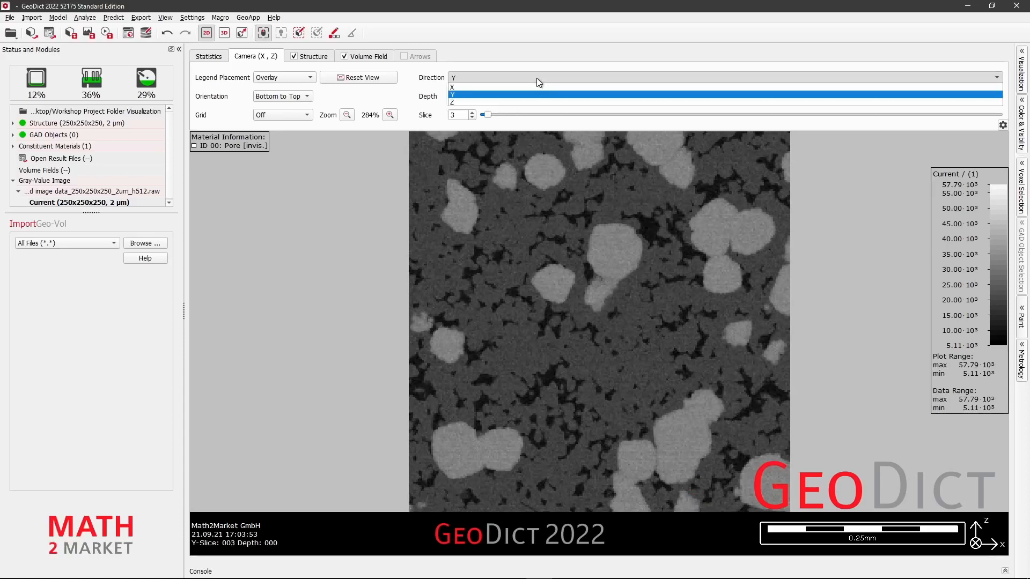
click(535, 86)
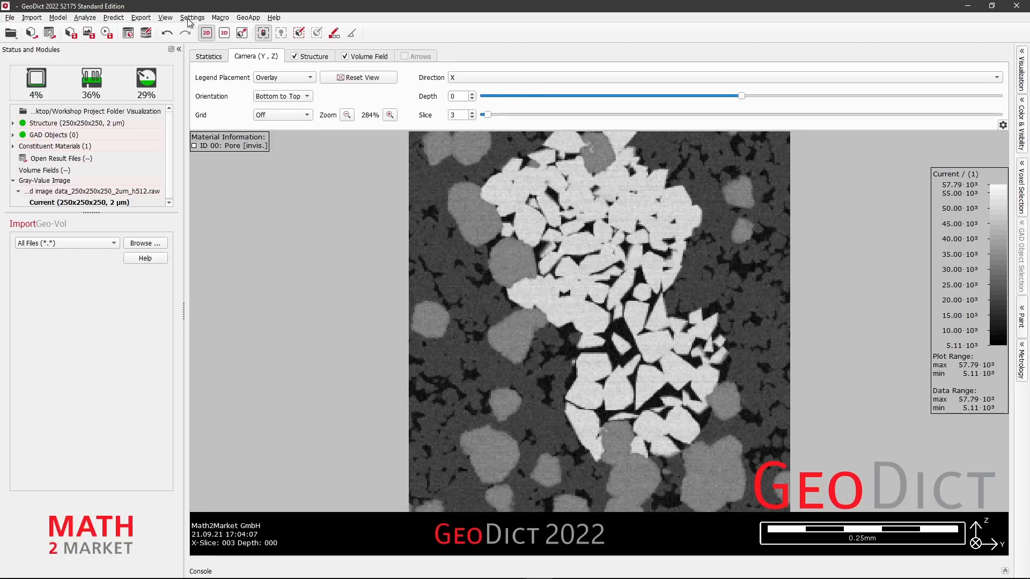
Step: Switch to the 3D view and rotate and pan the volume to show its top and two side faces
click(224, 34)
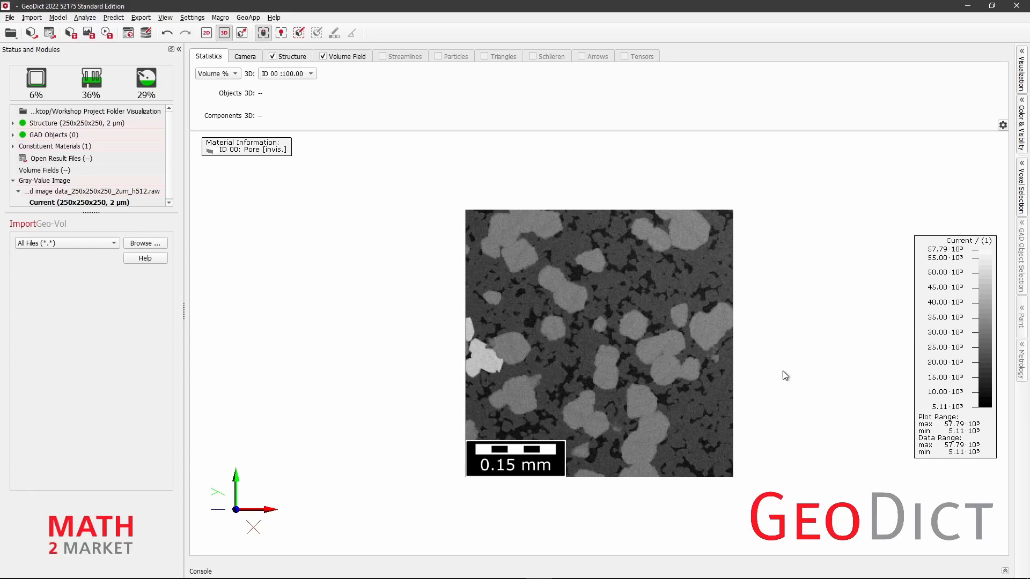
drag(764, 454, 789, 384)
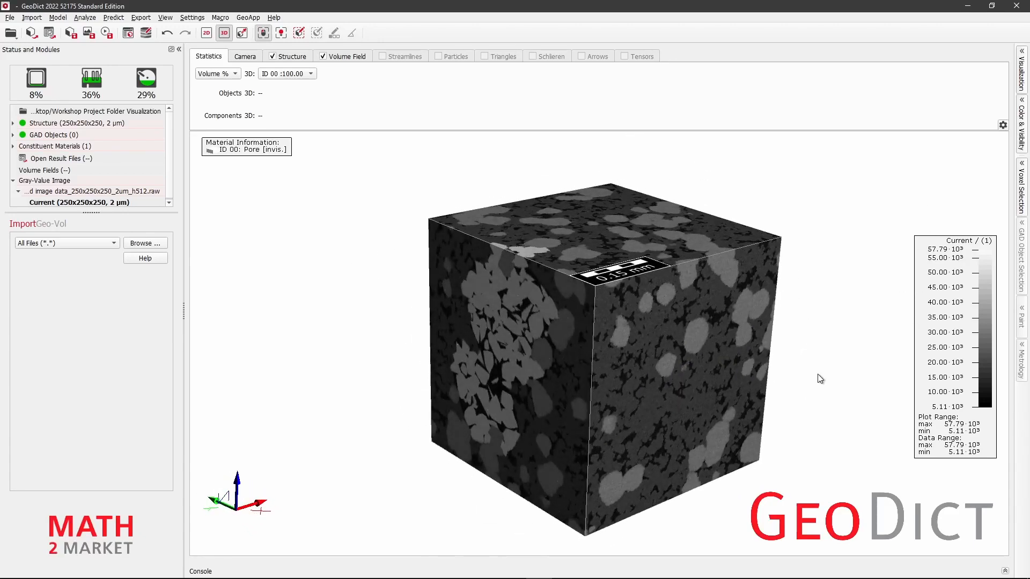
drag(832, 347, 764, 305)
Step: Zoom the 3D volume out and back in, and rotate it slightly to inspect its faces
mouse_move(728, 345)
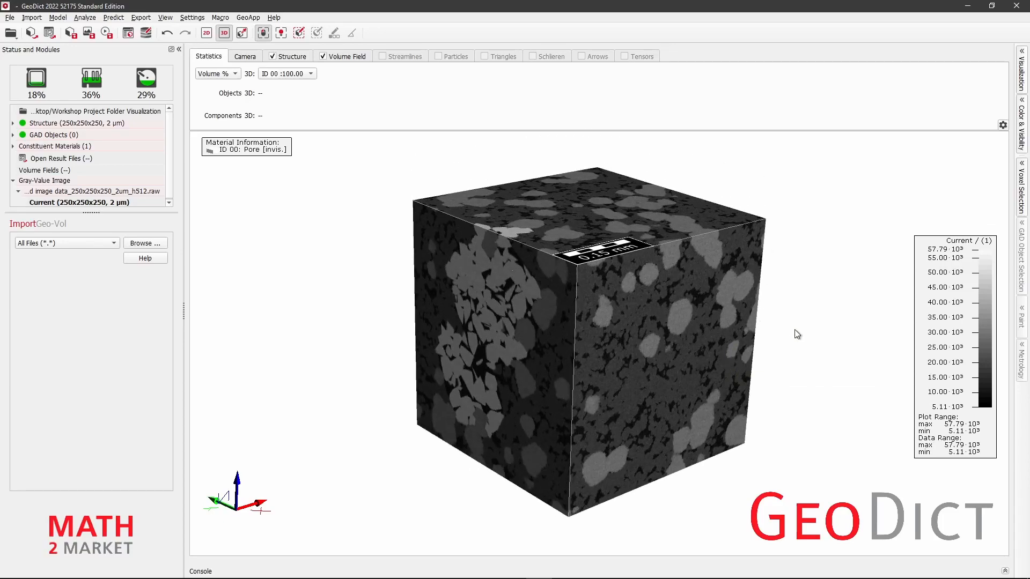
right_drag(796, 300, 760, 259)
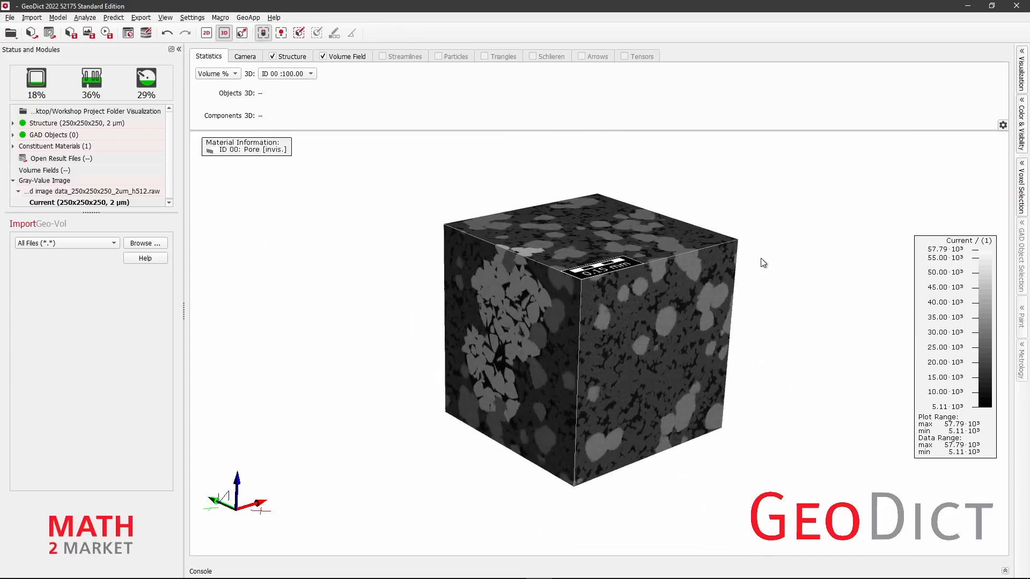
right_drag(775, 334, 779, 367)
scroll(779, 383, down, 5)
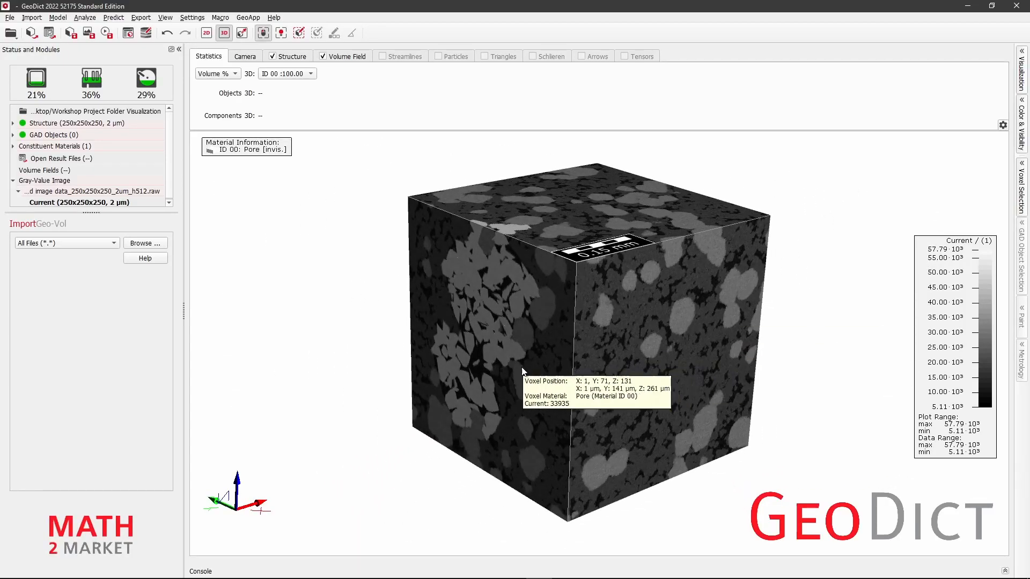
drag(488, 394, 524, 399)
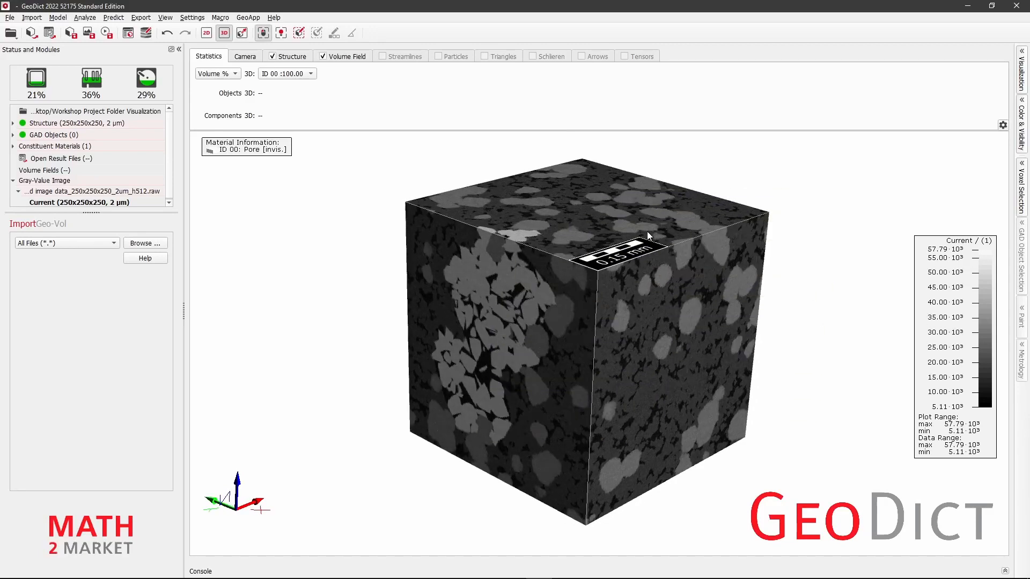
drag(647, 231, 635, 241)
drag(601, 429, 591, 489)
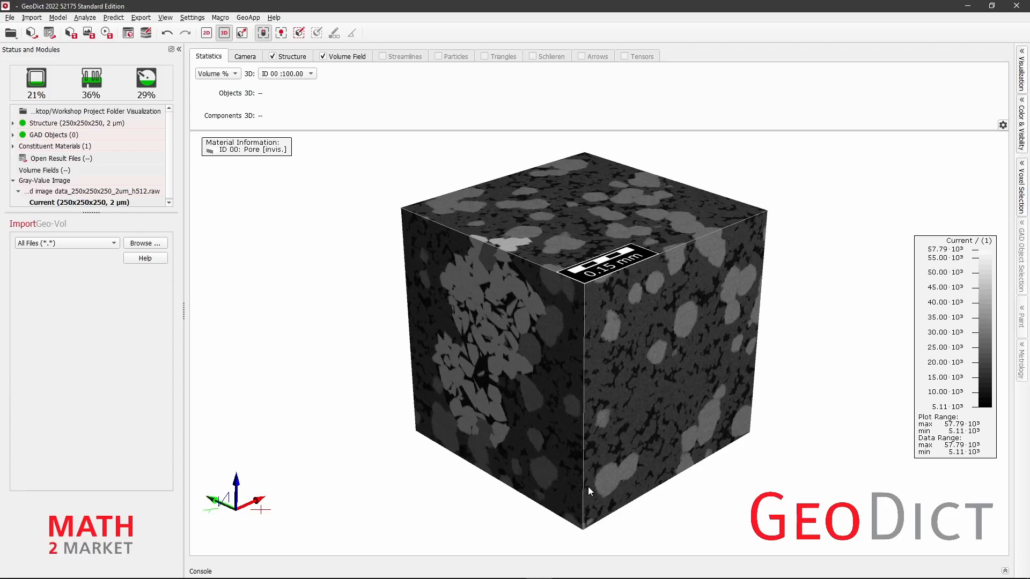
drag(504, 365, 504, 360)
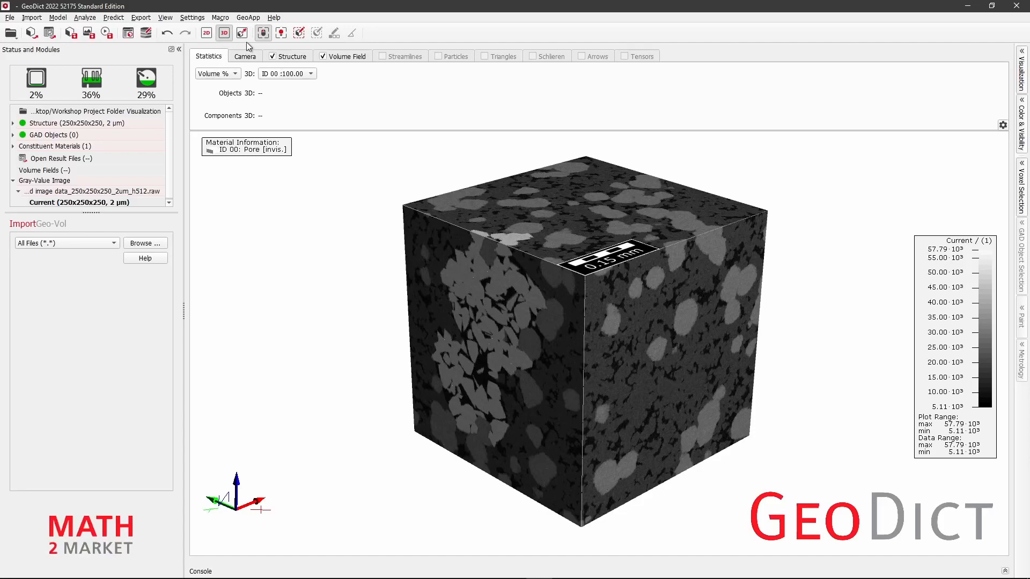
Step: Show the 3D camera settings and go through the heading, attitude, bank and X, Y, Z rotation values
click(244, 57)
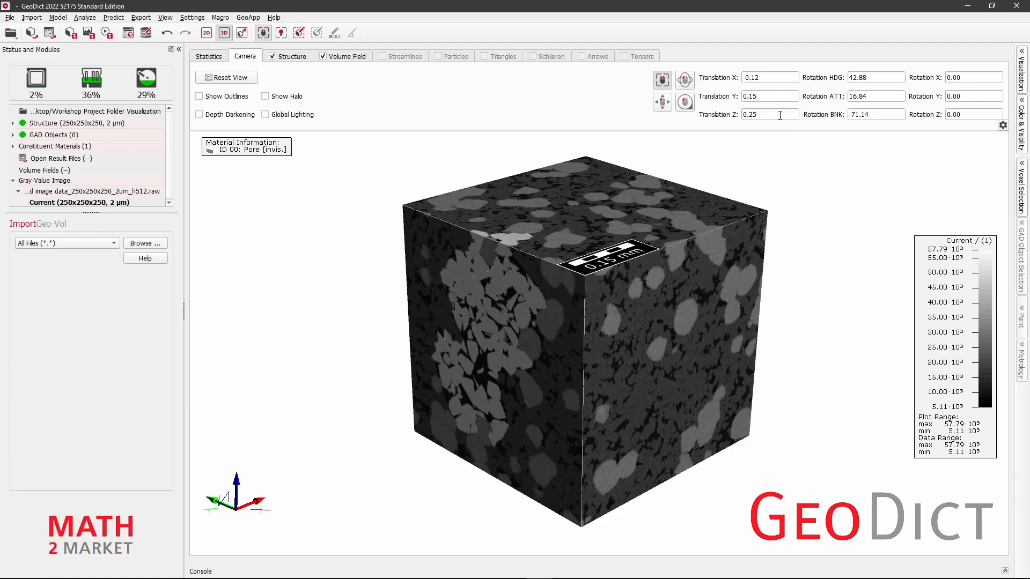
click(891, 77)
drag(868, 78, 809, 78)
key(Tab)
key(Tab)
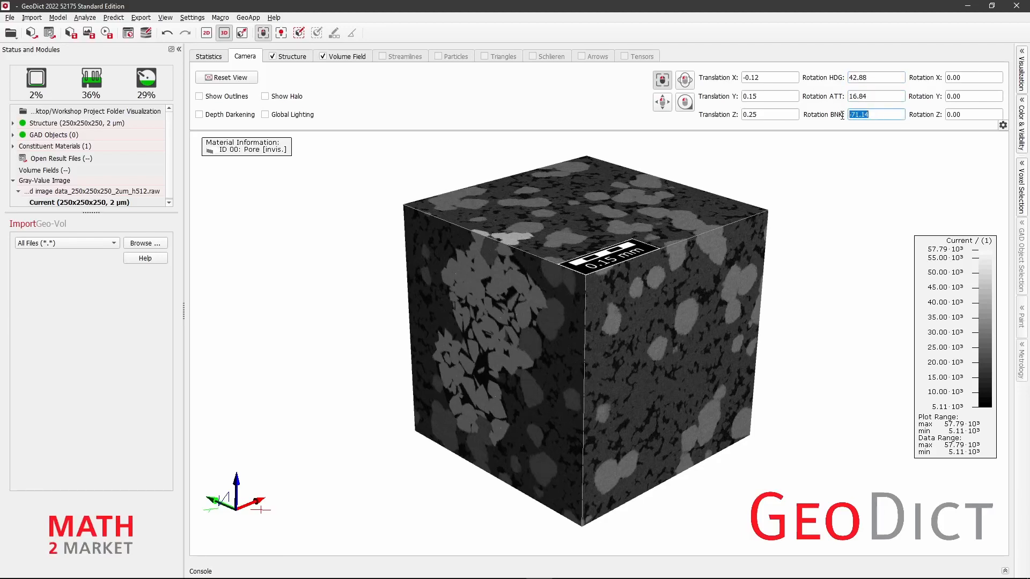
click(839, 155)
click(947, 78)
key(Tab)
key(Tab)
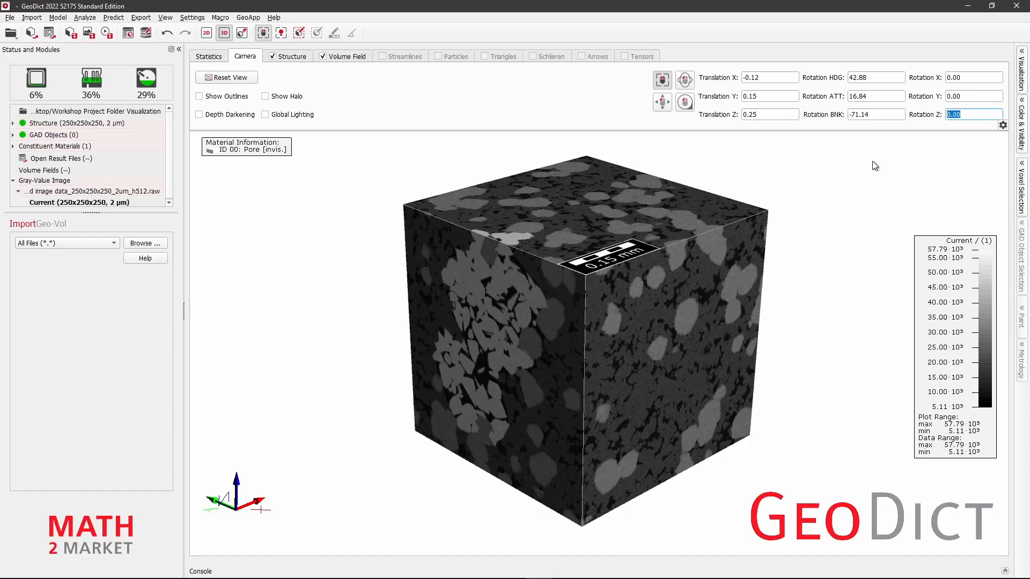
Step: Set the camera's Rotation X to 5, to 10, and back to 0
click(948, 176)
double_click(968, 78)
text(5)
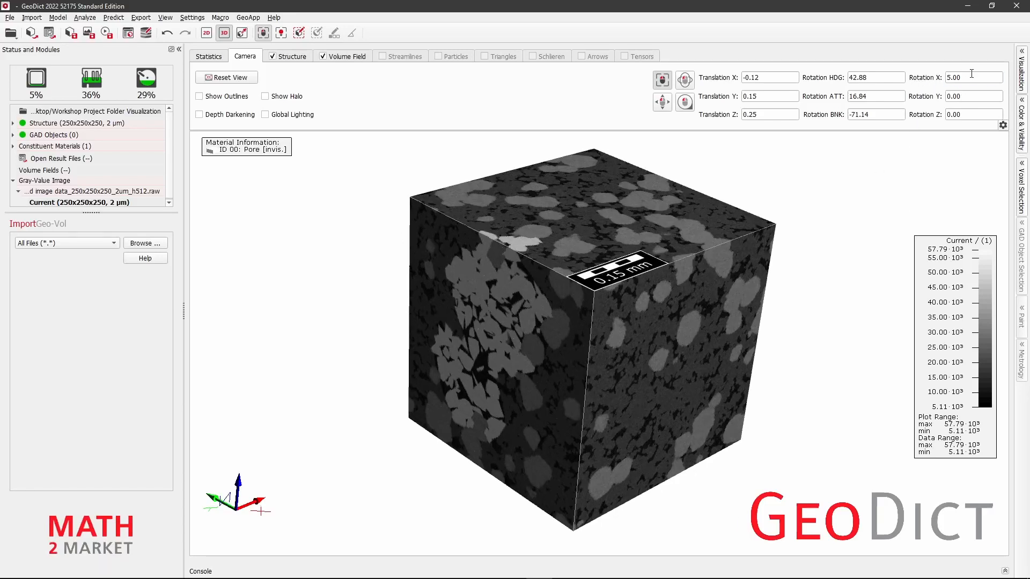
double_click(972, 77)
text(10)
key(Return)
double_click(976, 77)
text(0)
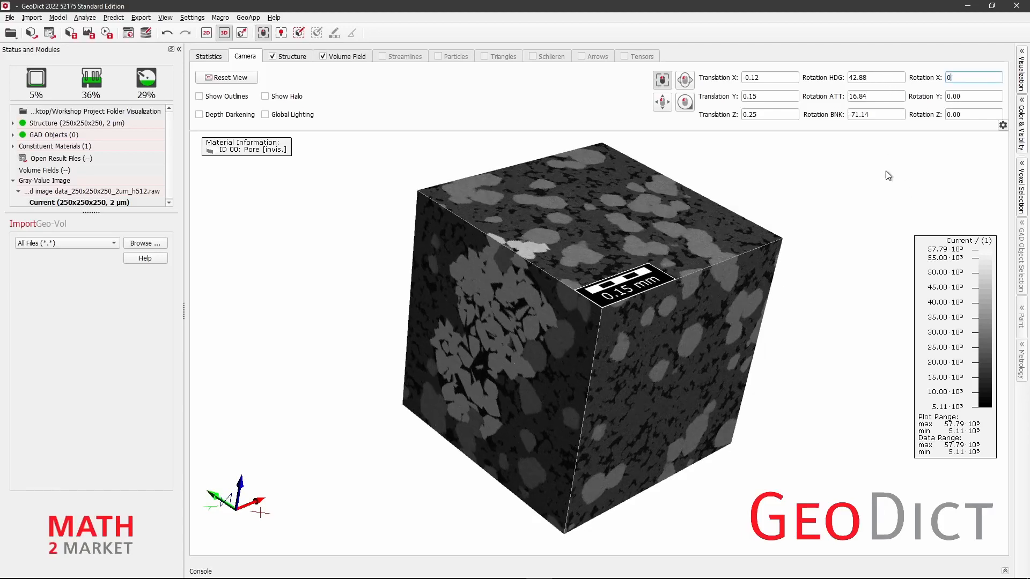
key(Return)
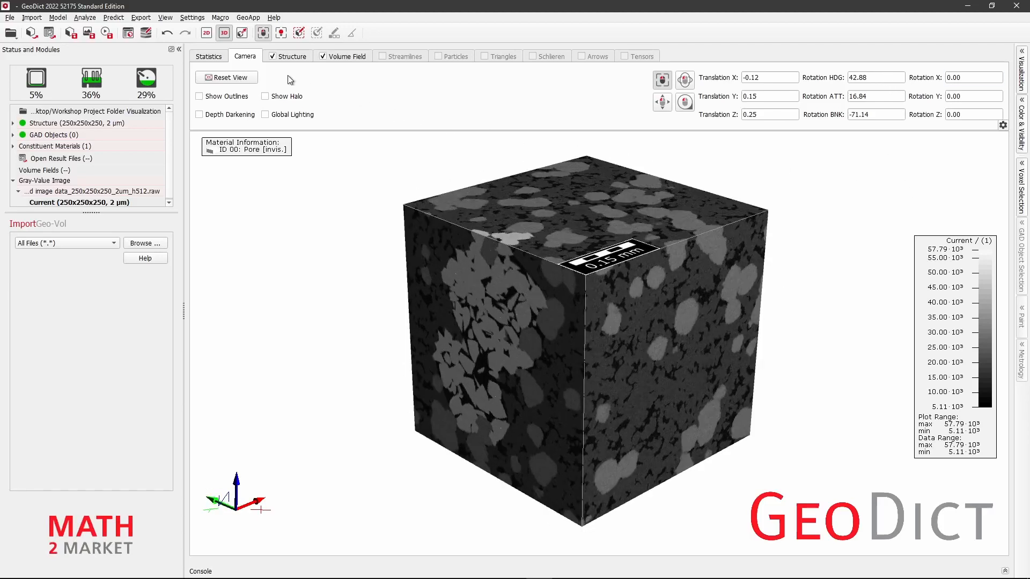
Step: Reset the 3D view, rotate the volume to show its top face from an angle, and reset the view again
click(250, 79)
drag(614, 439, 725, 252)
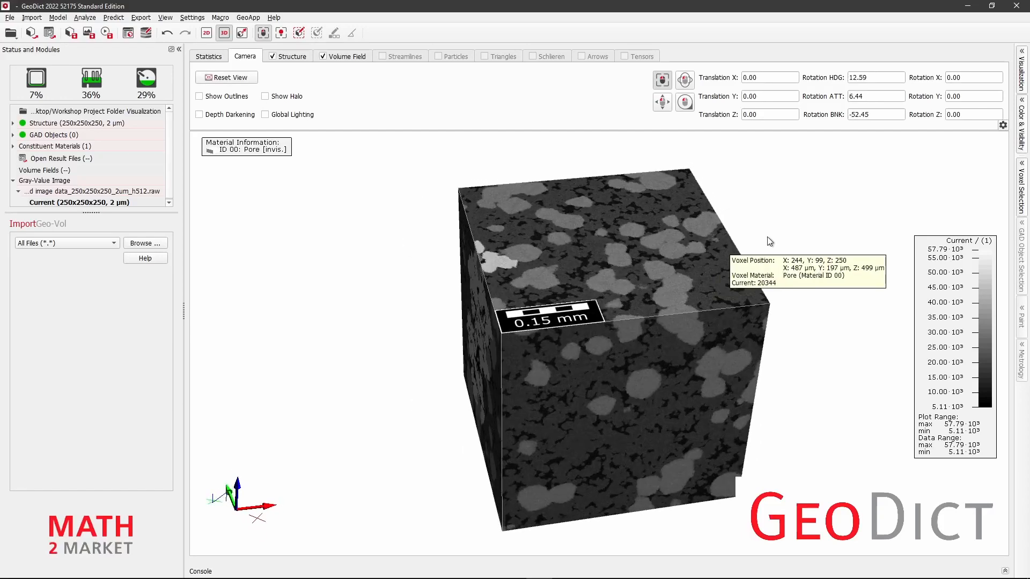
right_click(770, 239)
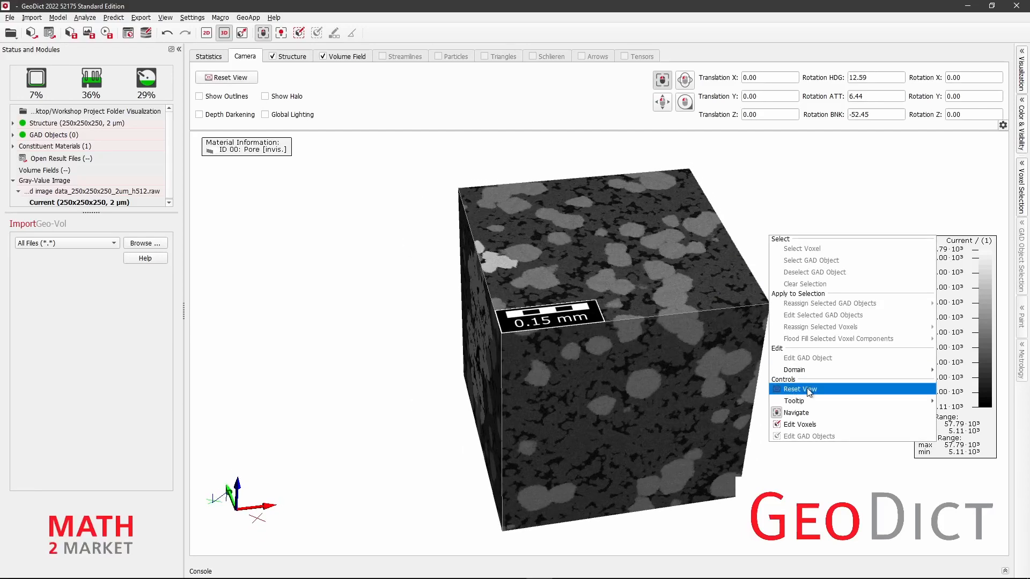
click(823, 391)
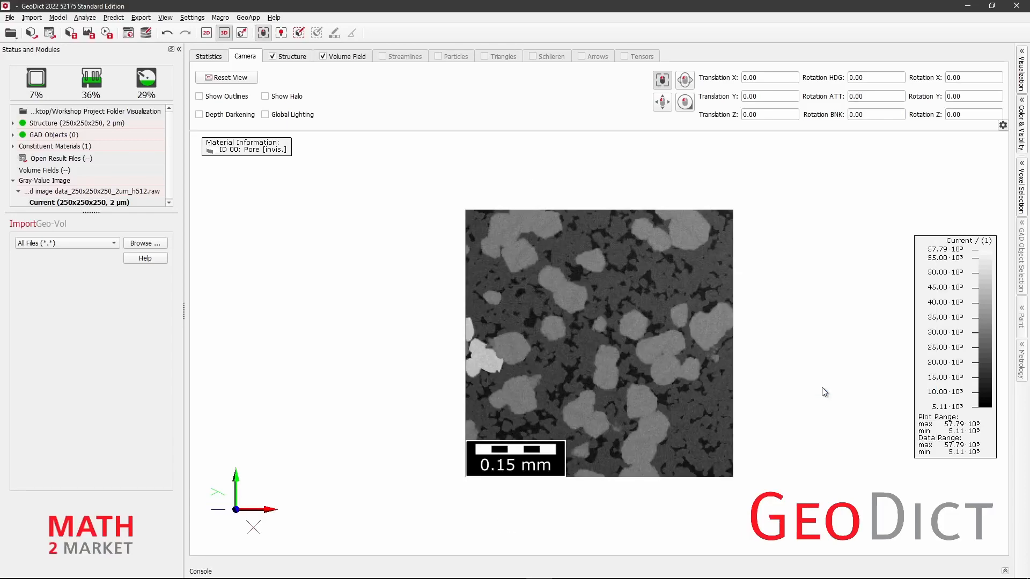
Step: Rotate the volume so that its top and two side faces show
drag(649, 448, 509, 417)
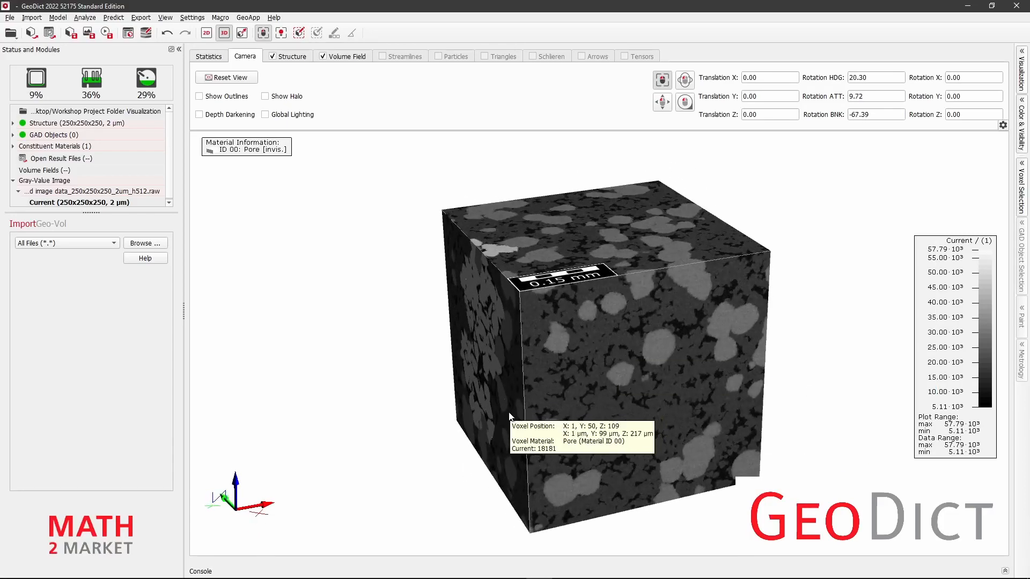
drag(579, 440, 521, 347)
drag(690, 368, 688, 414)
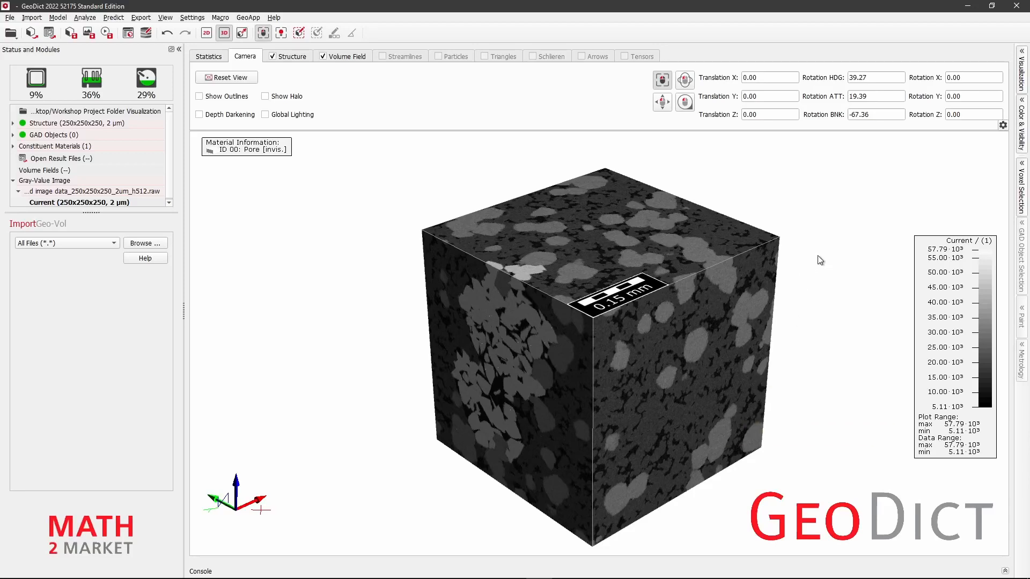
Step: Open the volume field's GrayValue color map for editing and move its dialog away from the volume
click(349, 55)
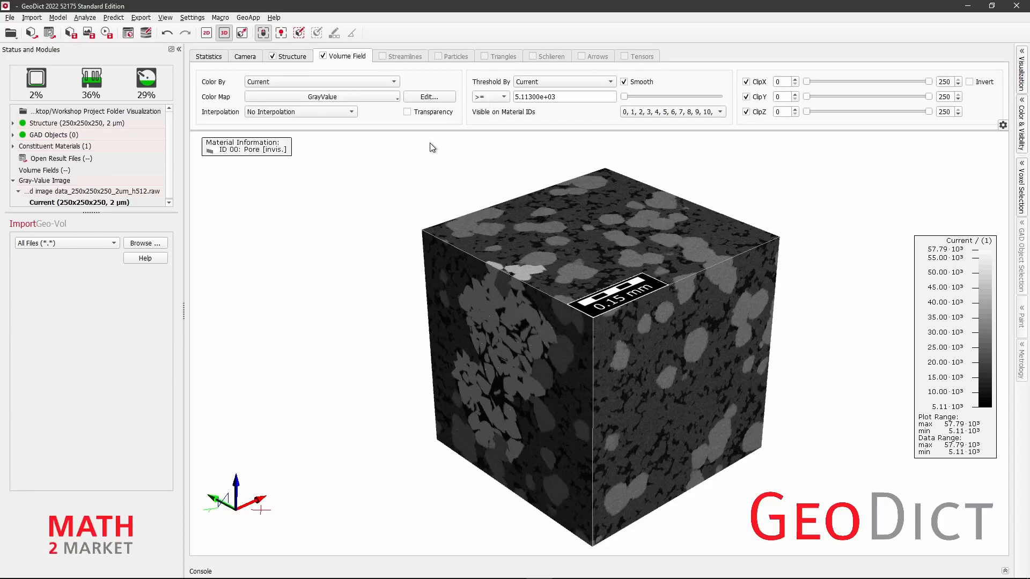
click(417, 97)
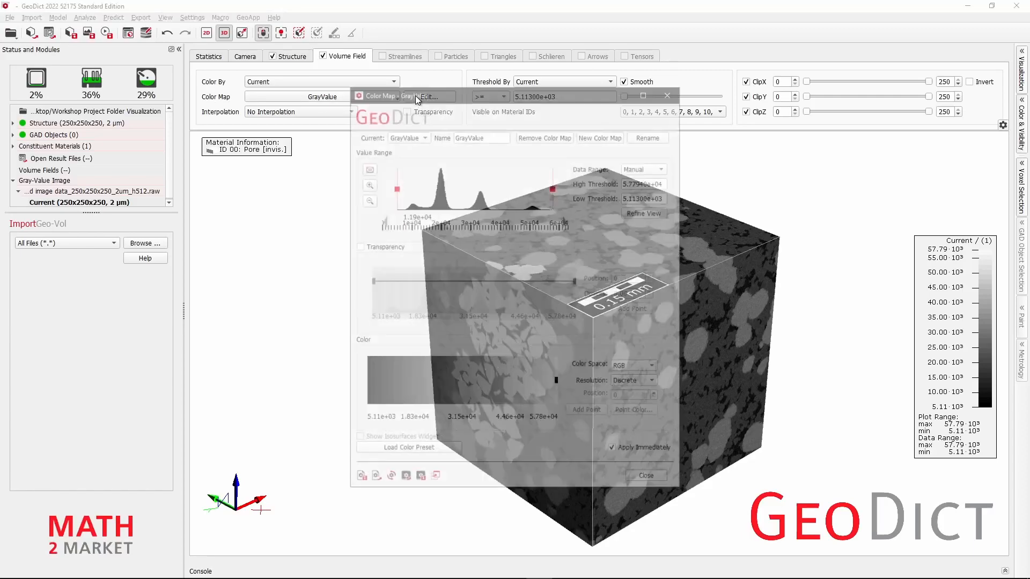
drag(434, 96, 101, 80)
drag(350, 249, 404, 249)
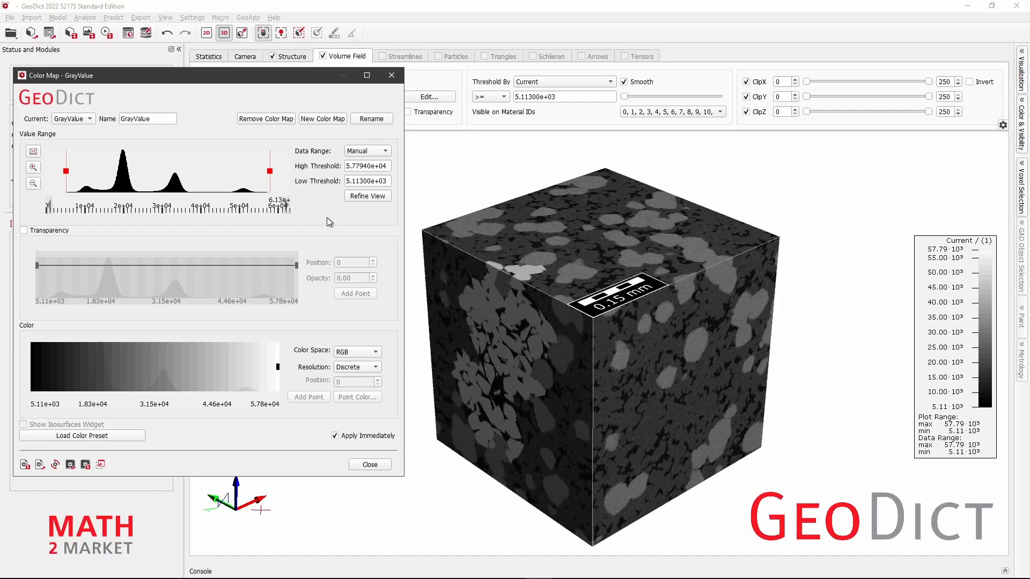
Step: Set the GrayValue color map's data range to Percentiles
click(387, 152)
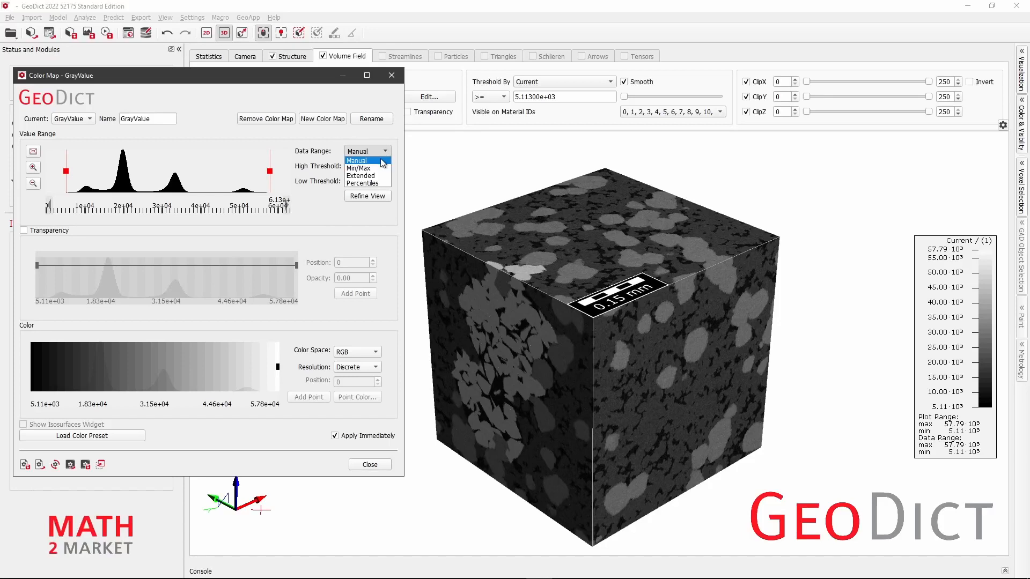
click(396, 184)
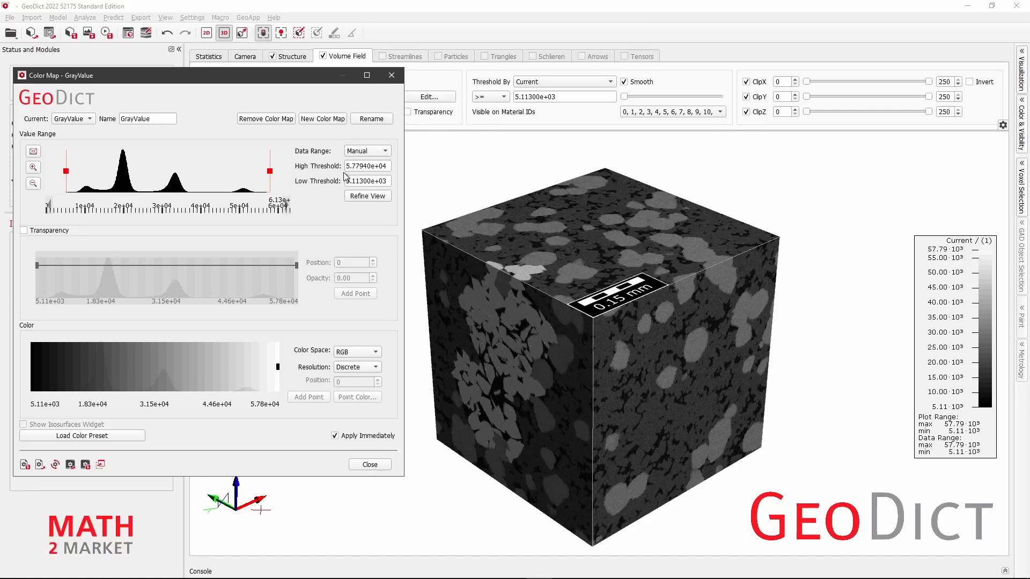
mouse_move(388, 152)
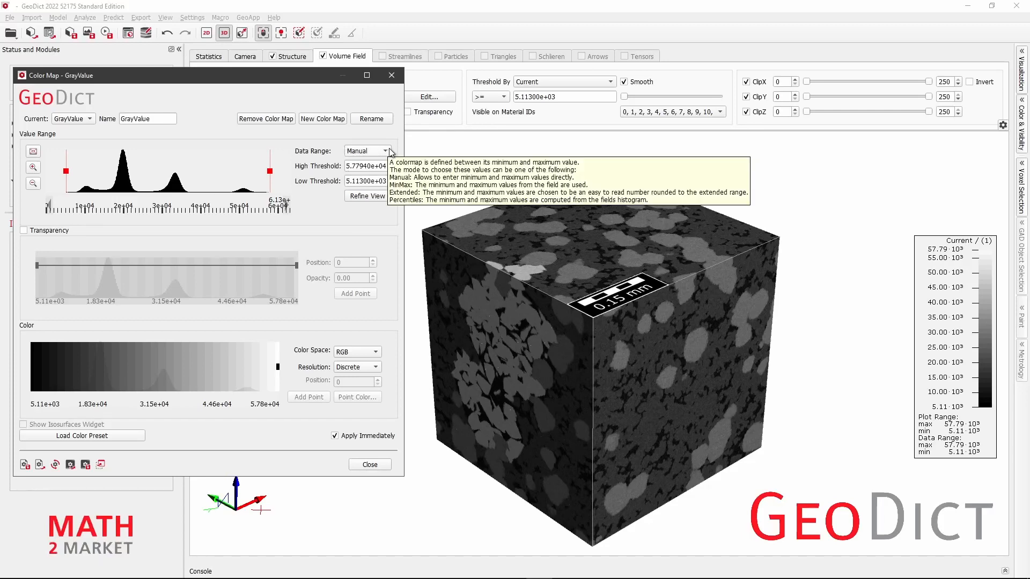
click(389, 153)
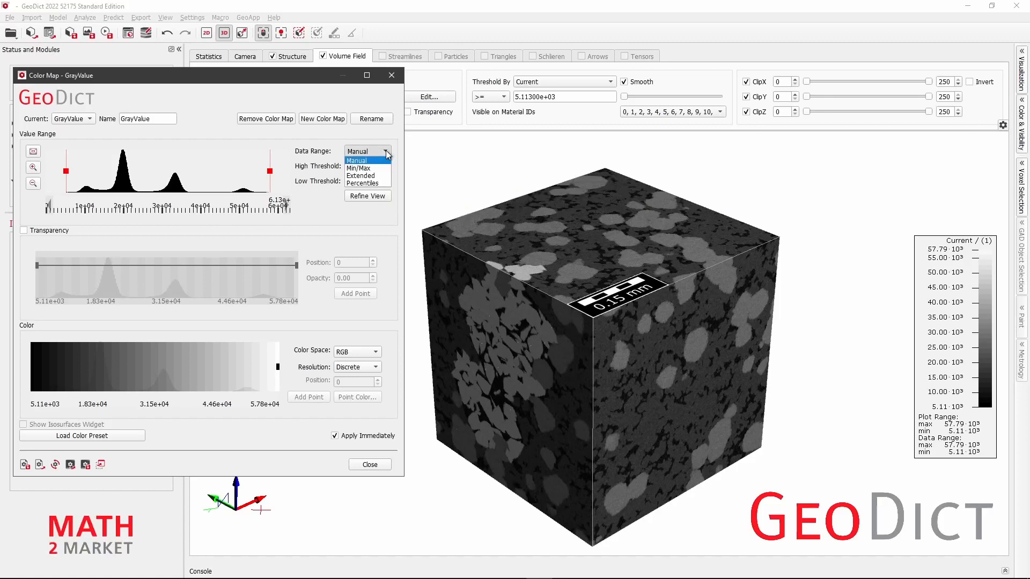
click(379, 186)
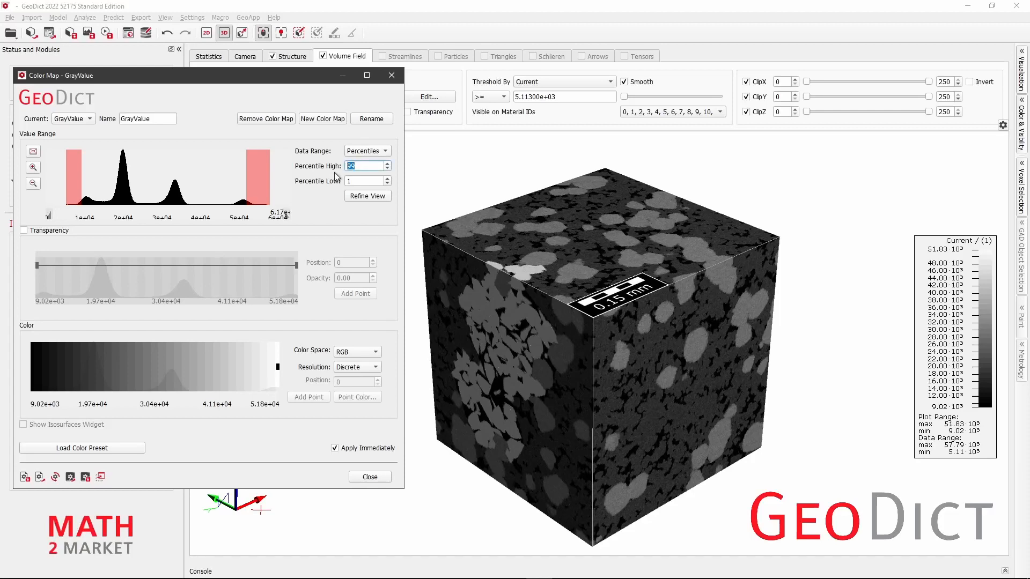
double_click(351, 180)
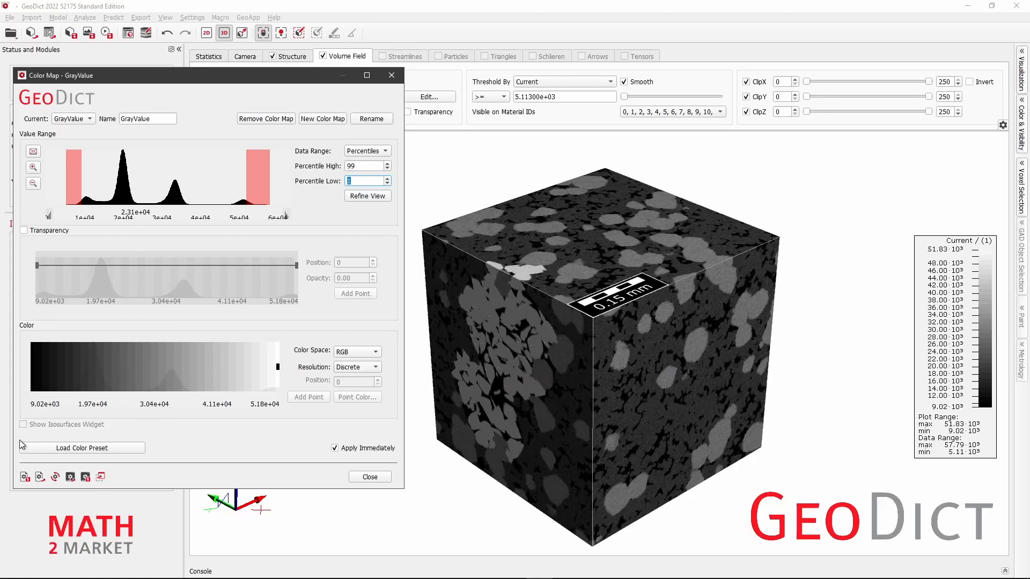
Step: Browse the color presets and load My Own Preset for the GrayValue color map
click(115, 447)
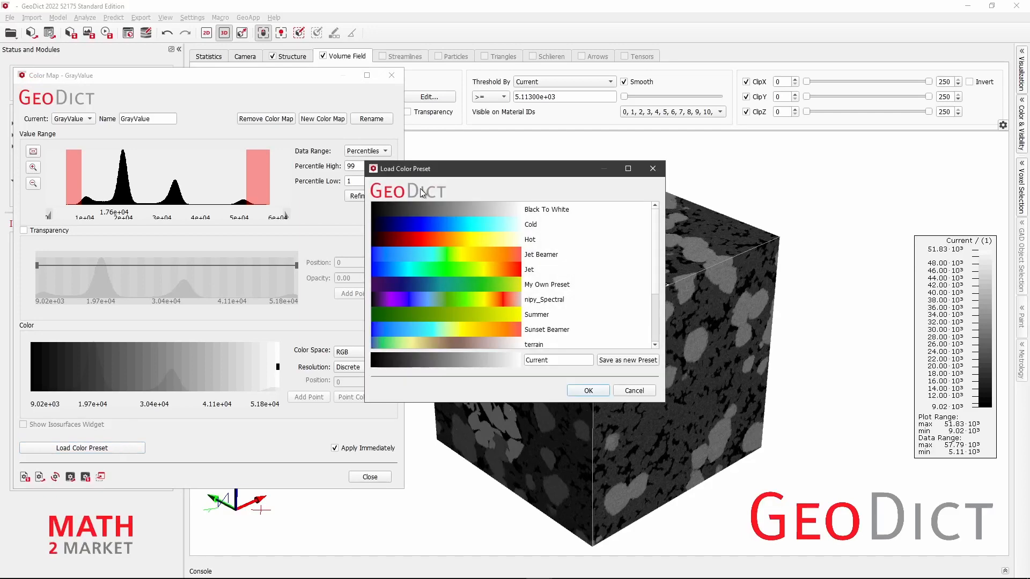
drag(439, 168, 177, 144)
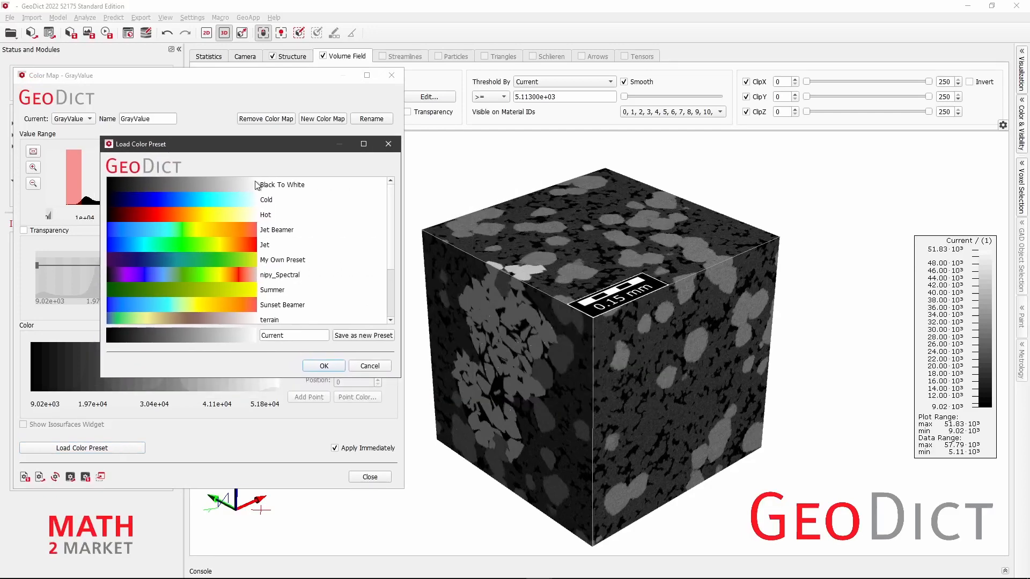
scroll(284, 300, down, 2)
scroll(284, 305, up, 2)
click(274, 260)
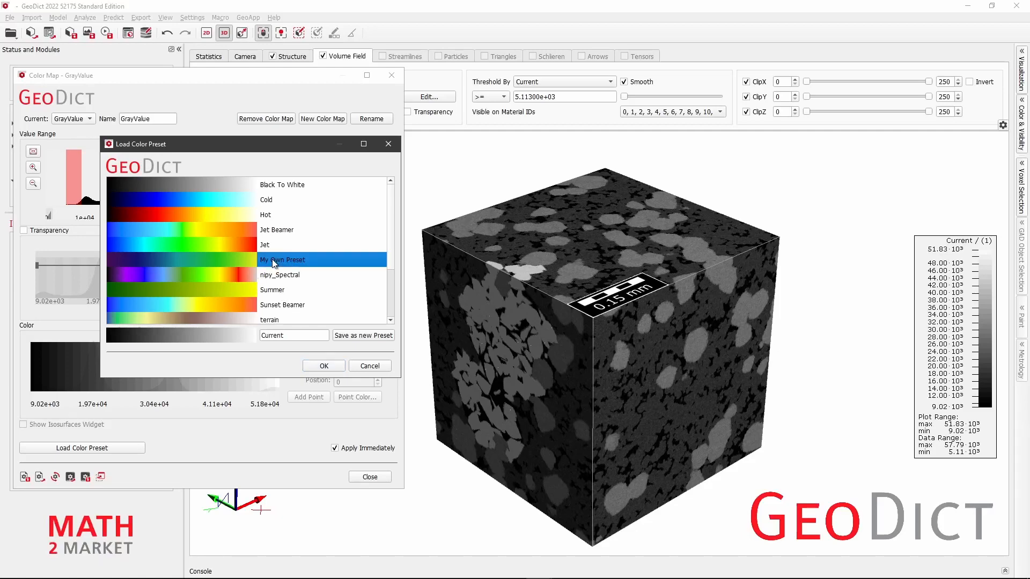
click(324, 366)
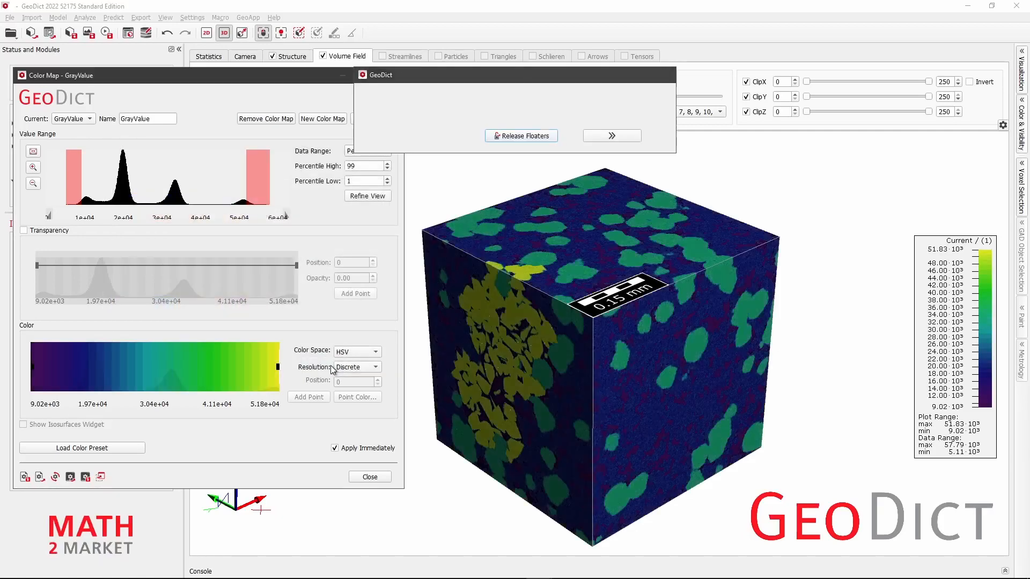
Step: Enter "Current Test" as the new preset name without saving it, and load the Black To White color preset
click(106, 448)
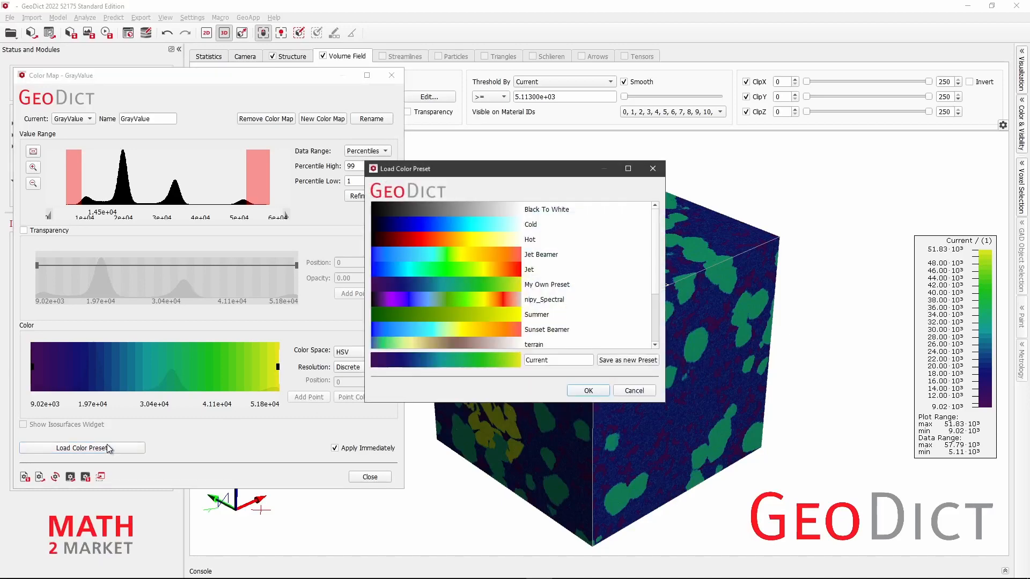
click(562, 361)
text(Test)
click(571, 211)
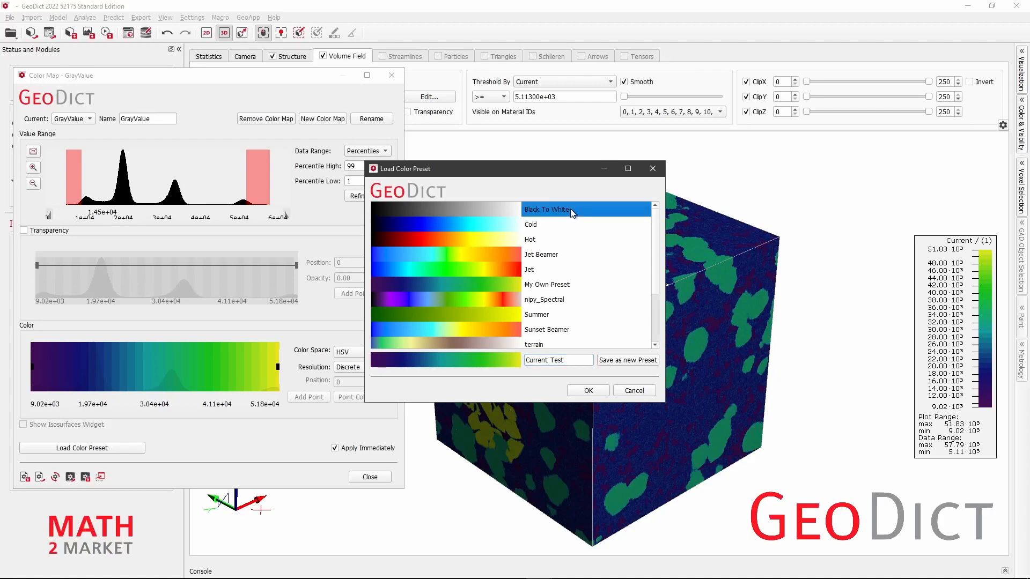
click(589, 392)
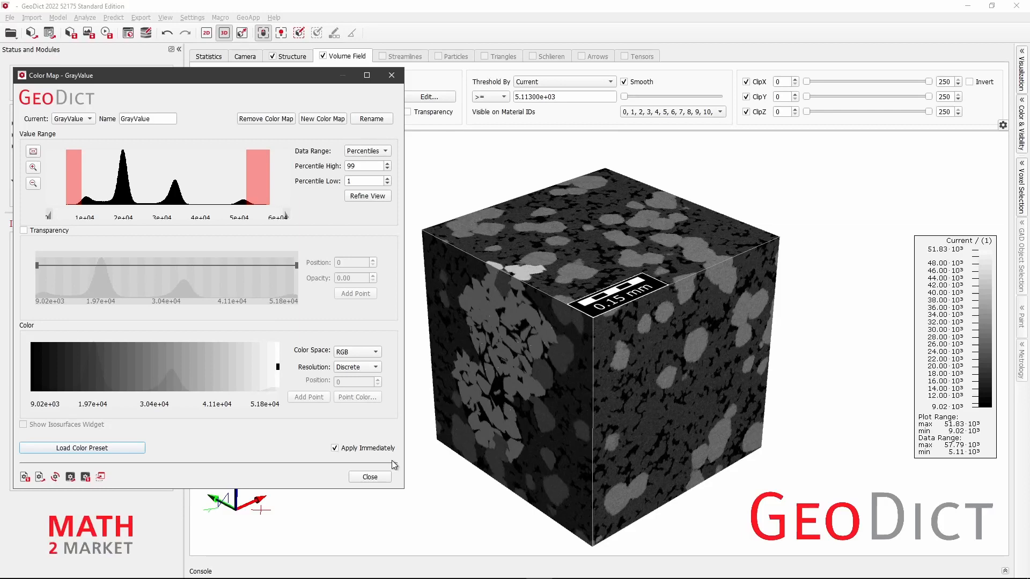
Step: Turn off immediate application, enable transparency, and set the first transparency point's opacity to 0.78
click(335, 448)
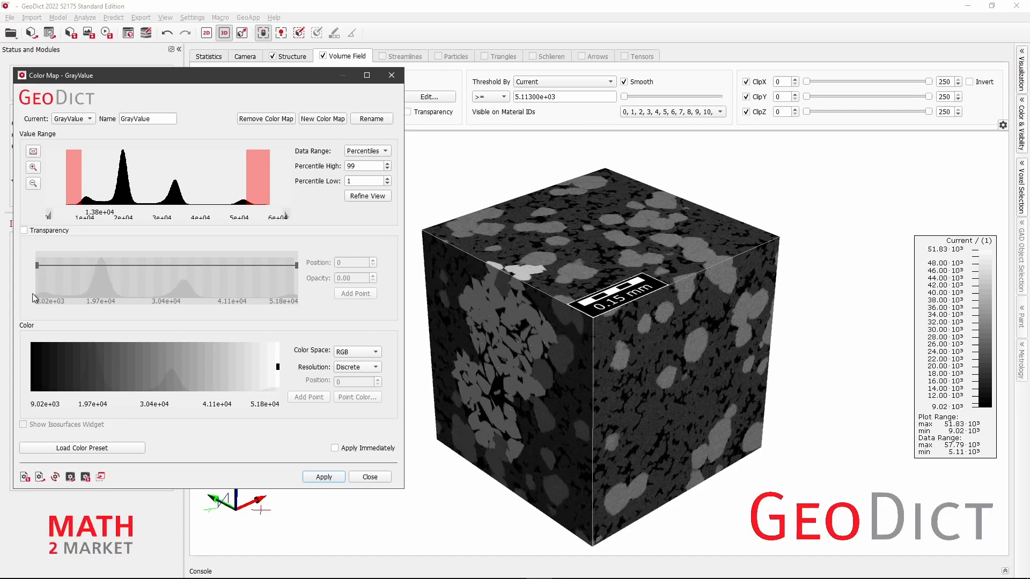
click(25, 231)
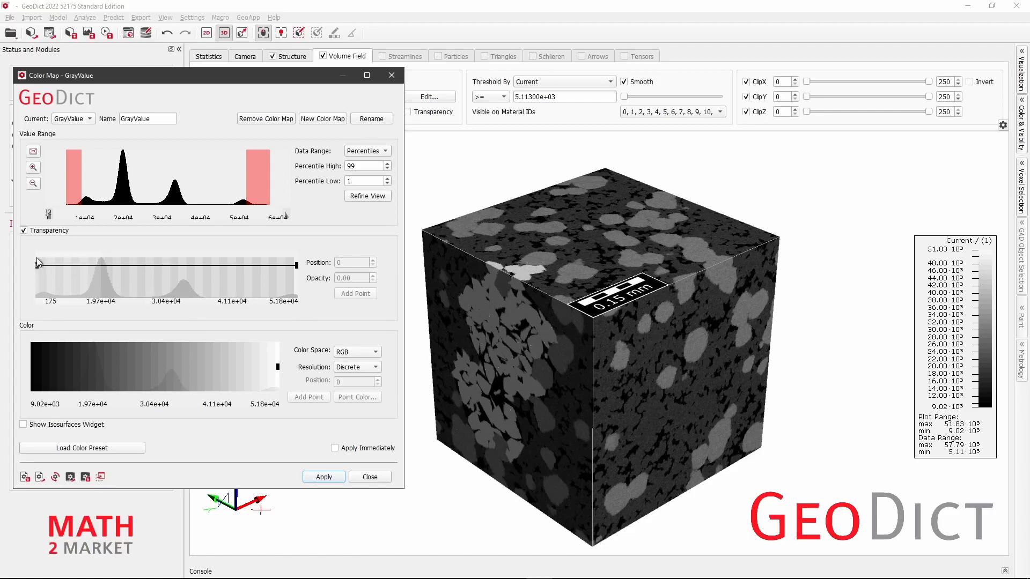
mouse_move(37, 265)
mouse_down()
mouse_move(40, 301)
mouse_move(35, 247)
mouse_move(37, 266)
mouse_up()
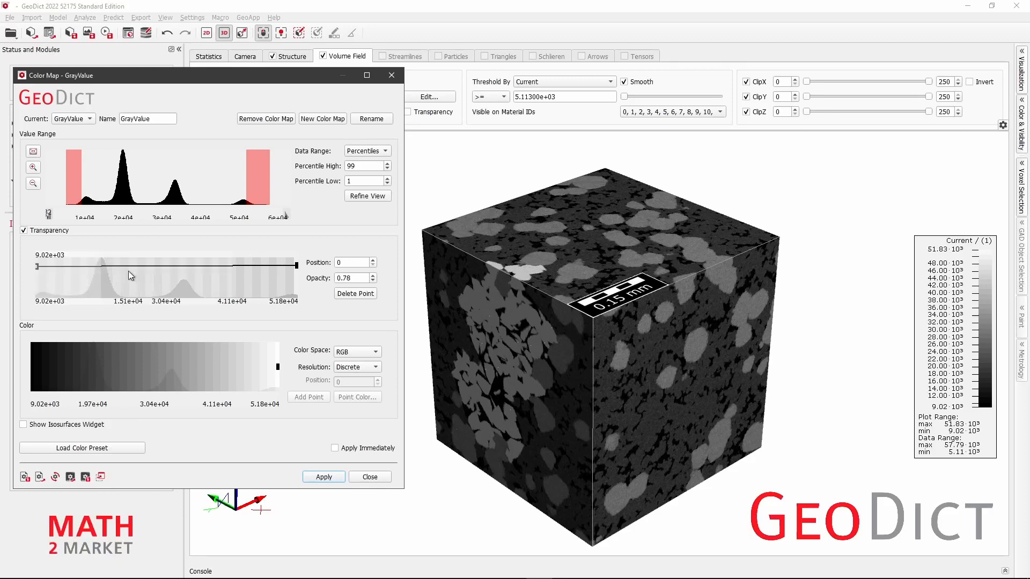
Step: Add transparency points at position 16 with opacity 0.79 and at position 23 with opacity 0.67
click(146, 281)
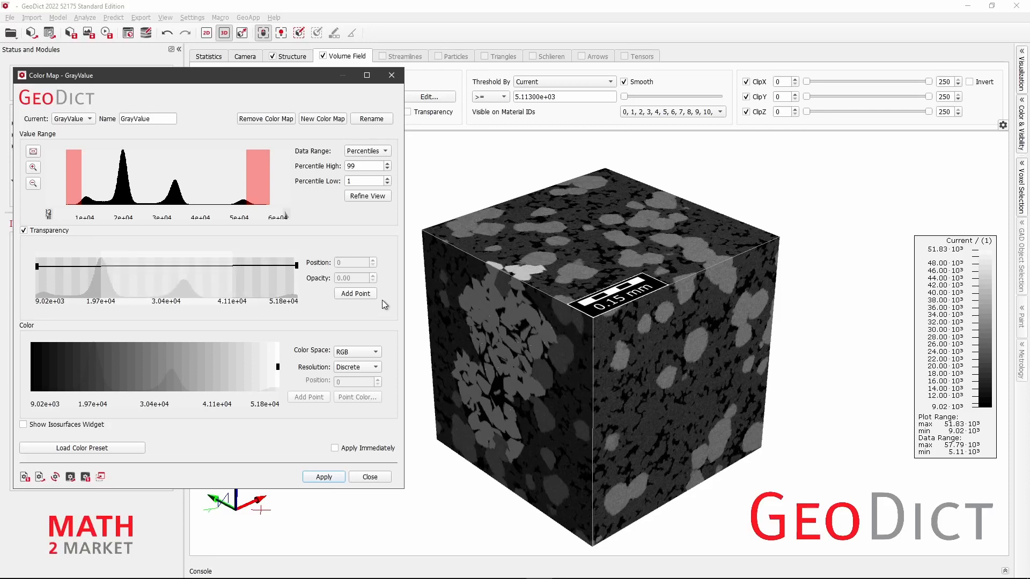
click(356, 293)
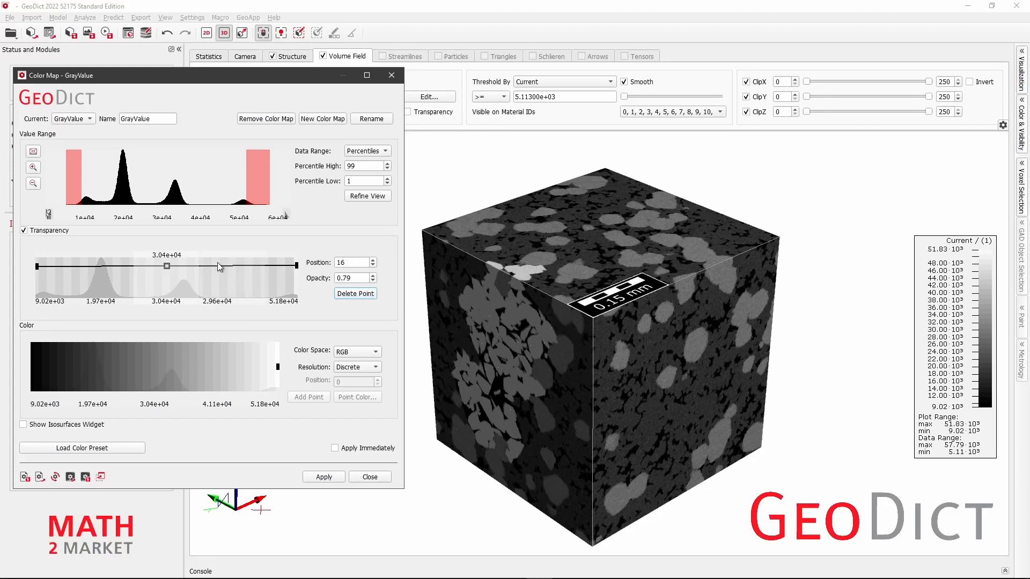
click(226, 276)
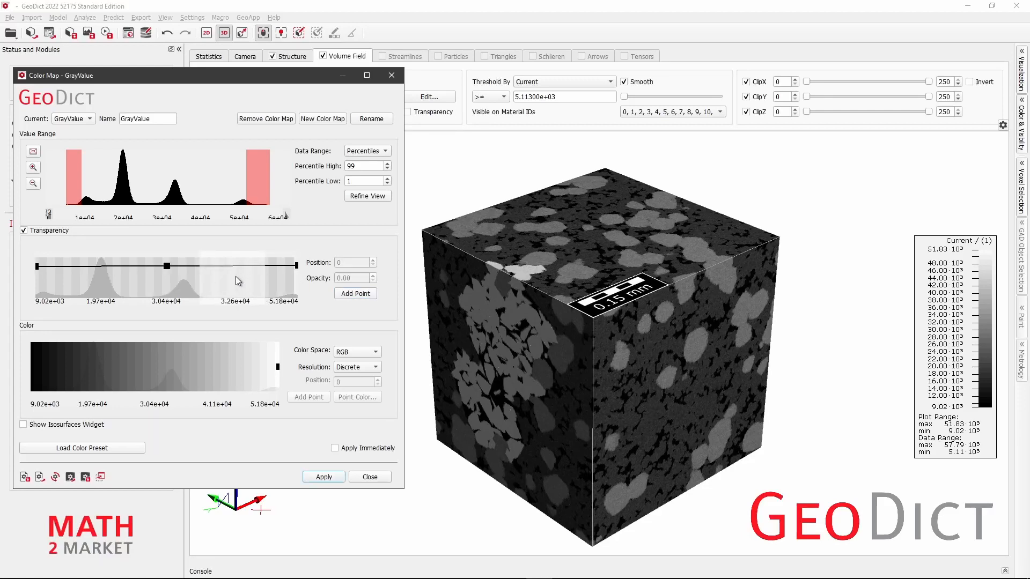
right_click(232, 272)
click(278, 278)
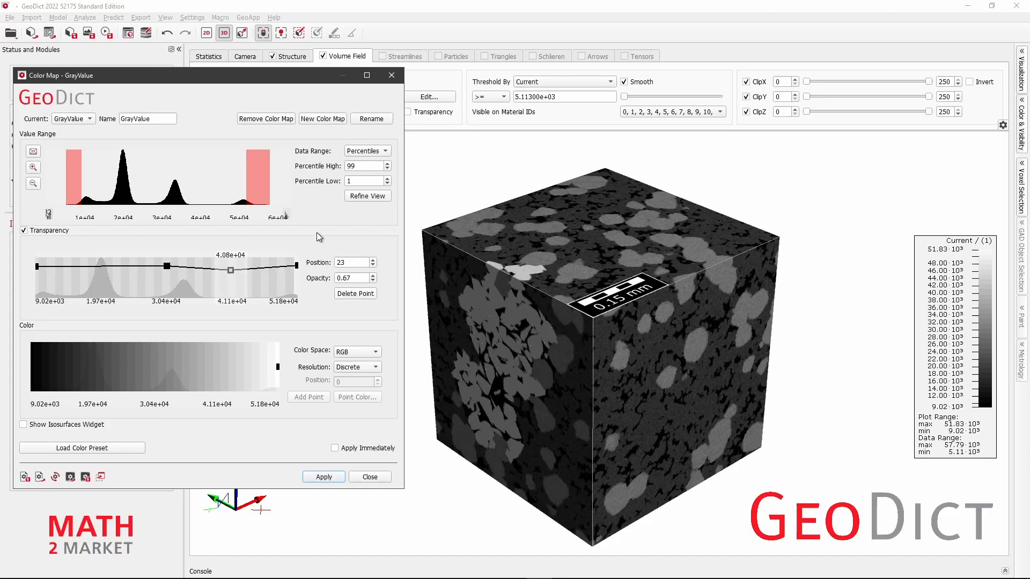
double_click(360, 277)
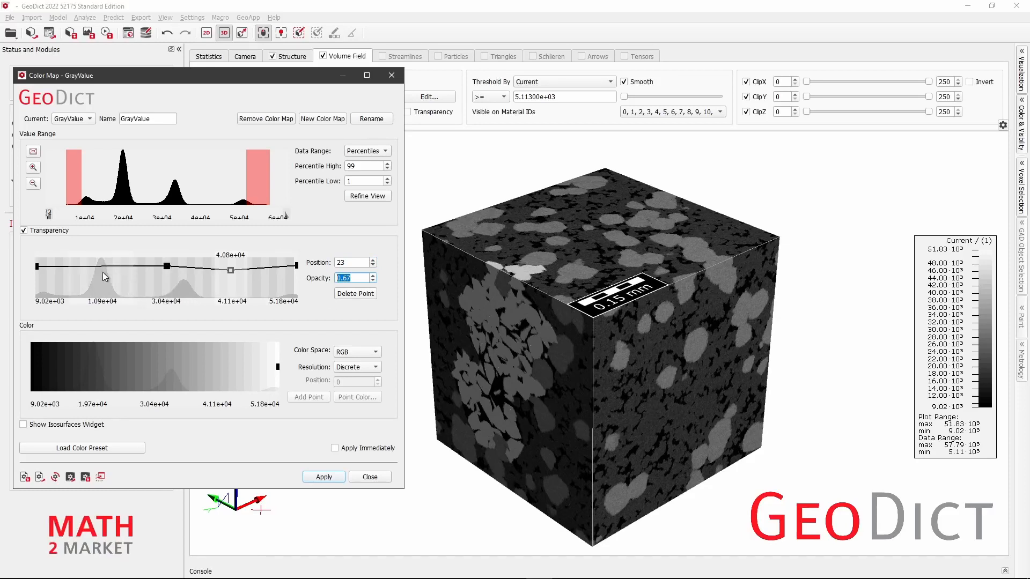
Step: Add a transparency point near the tallest histogram peak and another at position 12 with opacity 0.57
click(132, 278)
right_click(143, 270)
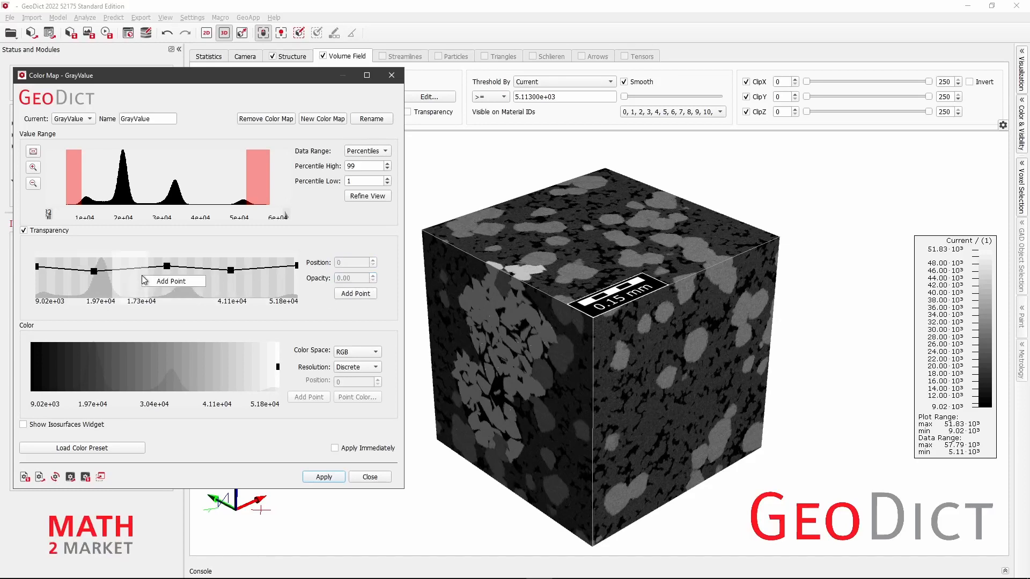
click(155, 277)
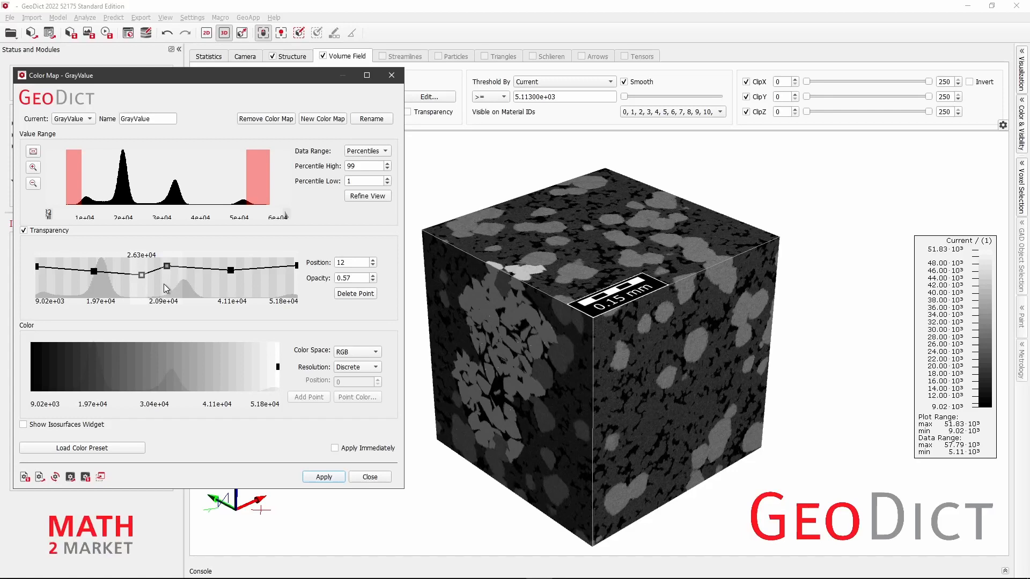
Step: Check the last transparency point, and set the first point's opacity to 0.2, adjusting it to 0.21 on the curve
click(297, 266)
drag(354, 277, 311, 282)
click(310, 286)
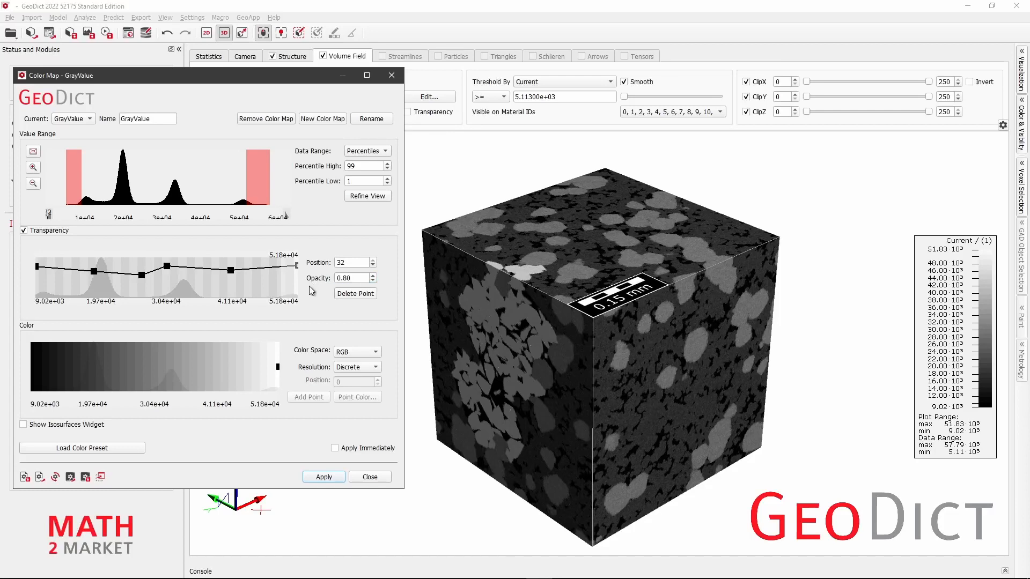
click(37, 267)
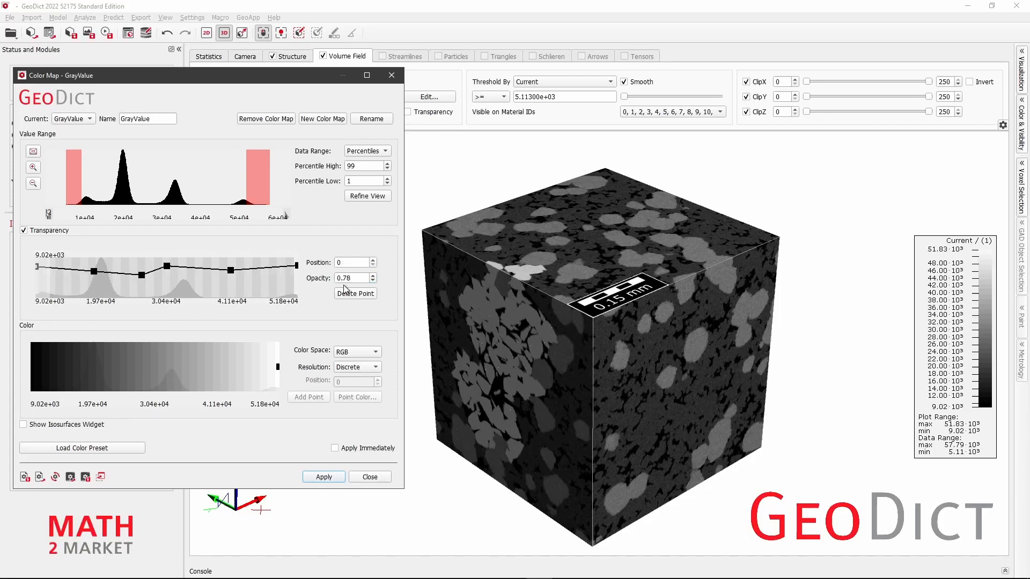
drag(341, 278, 355, 278)
text(2)
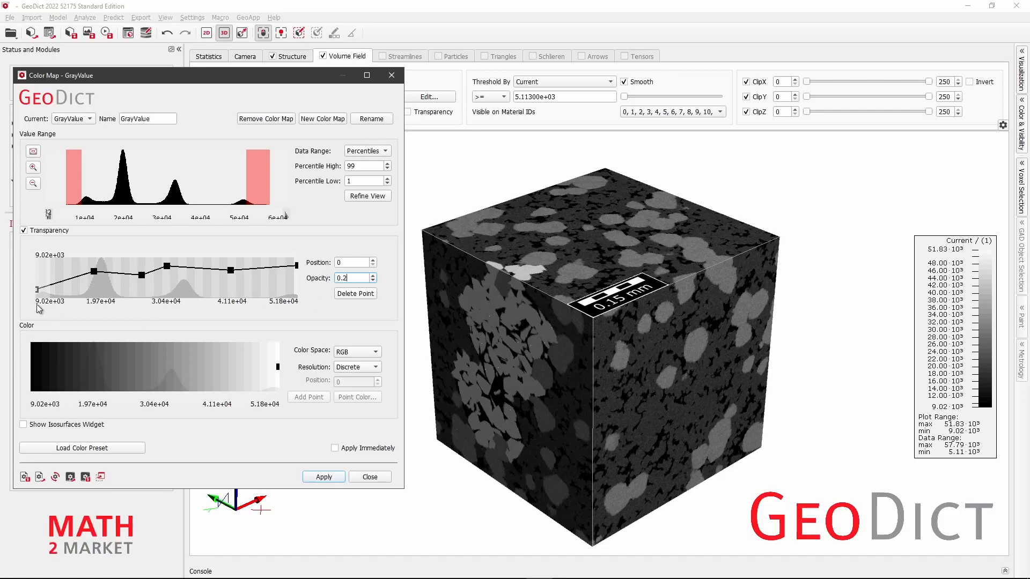
mouse_move(38, 291)
mouse_down()
mouse_move(37, 260)
mouse_move(37, 289)
mouse_up()
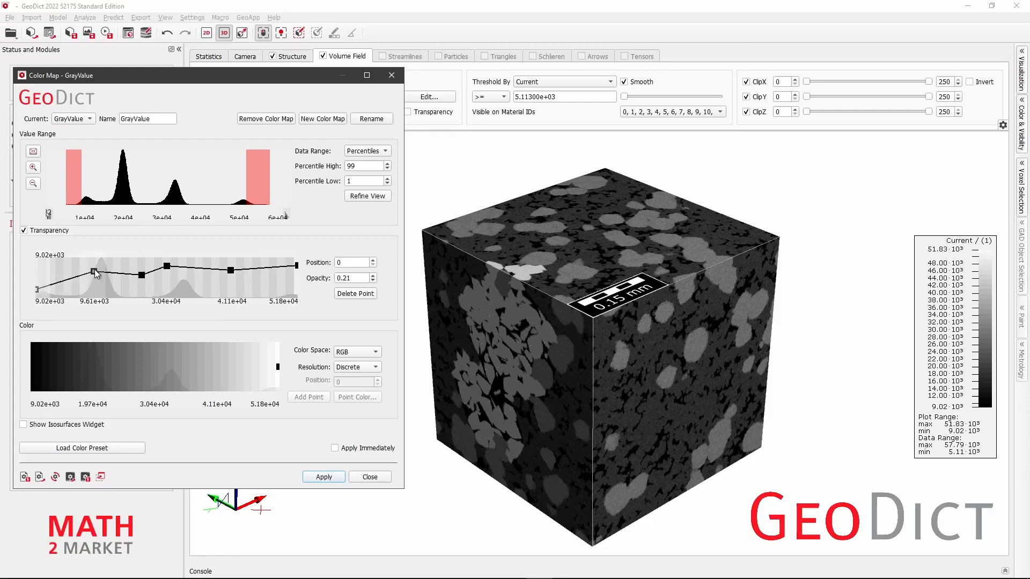
Step: Move the second transparency point to position 8 at the tallest histogram peak, and set the first point's opacity to 0.20
drag(37, 289, 37, 288)
drag(94, 272, 102, 276)
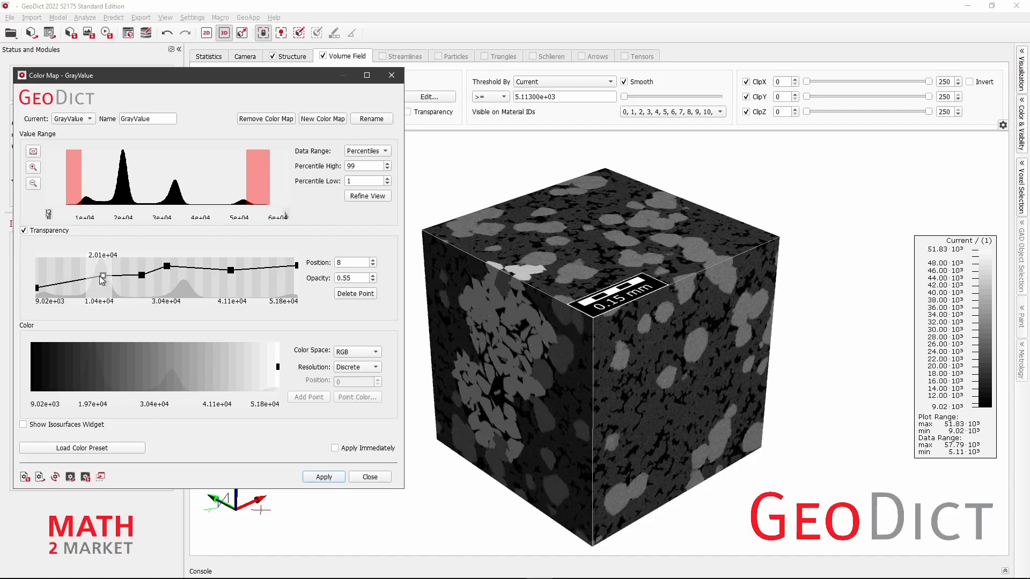
click(37, 288)
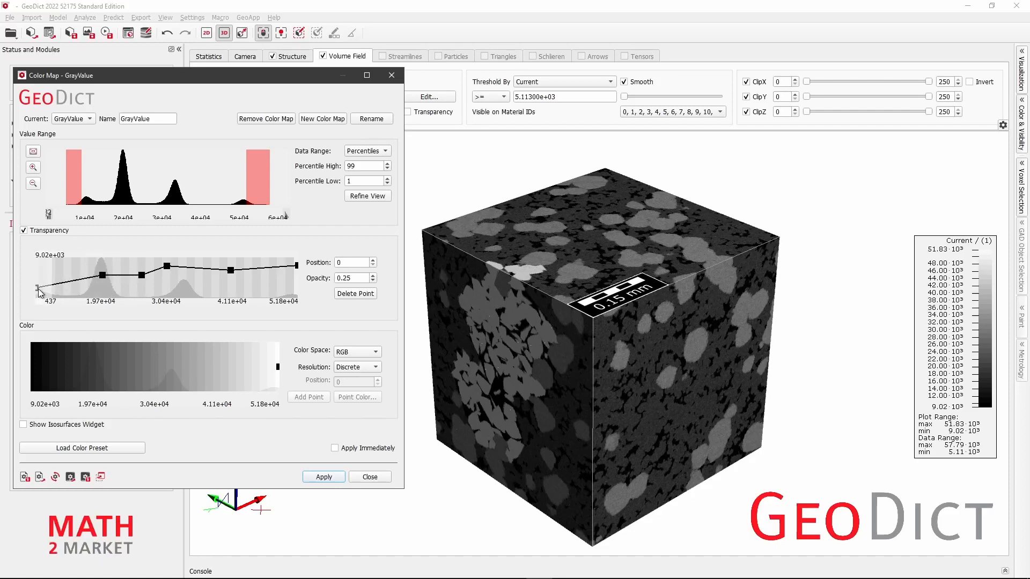
drag(346, 278, 358, 279)
text(0)
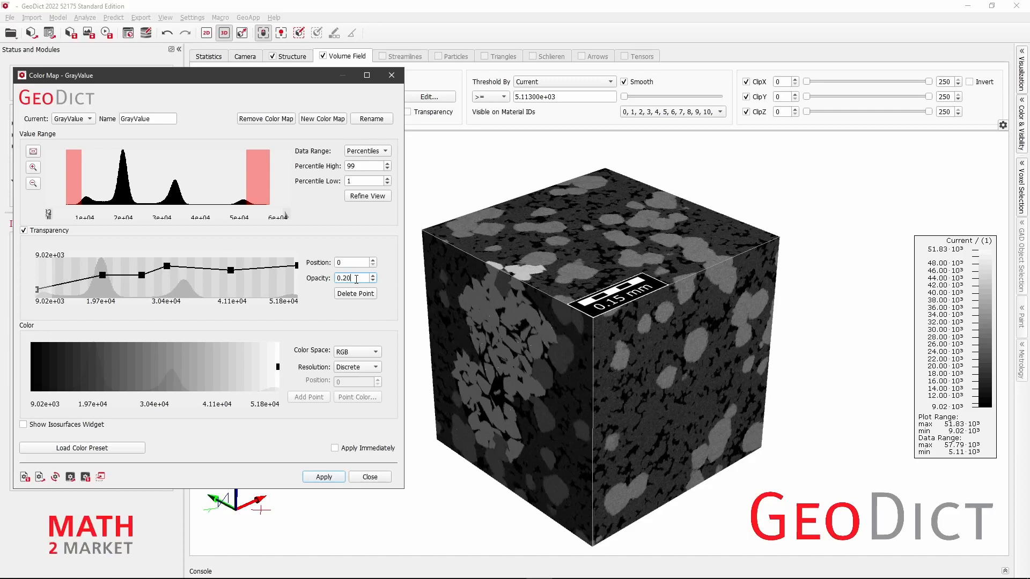
Step: Set the second transparency point's opacity to 0.20 and raise its position to 11
click(103, 275)
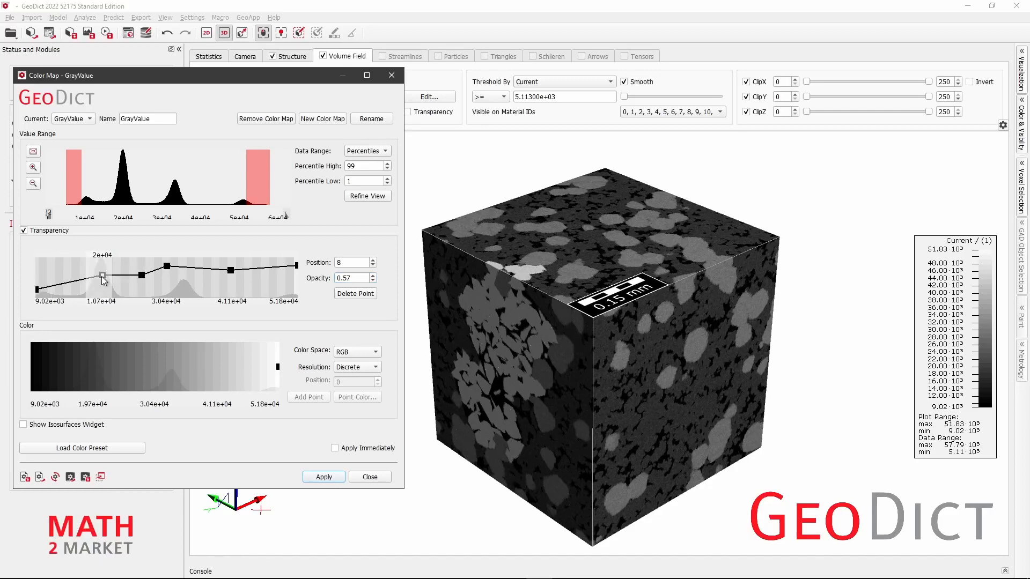
drag(353, 278, 342, 279)
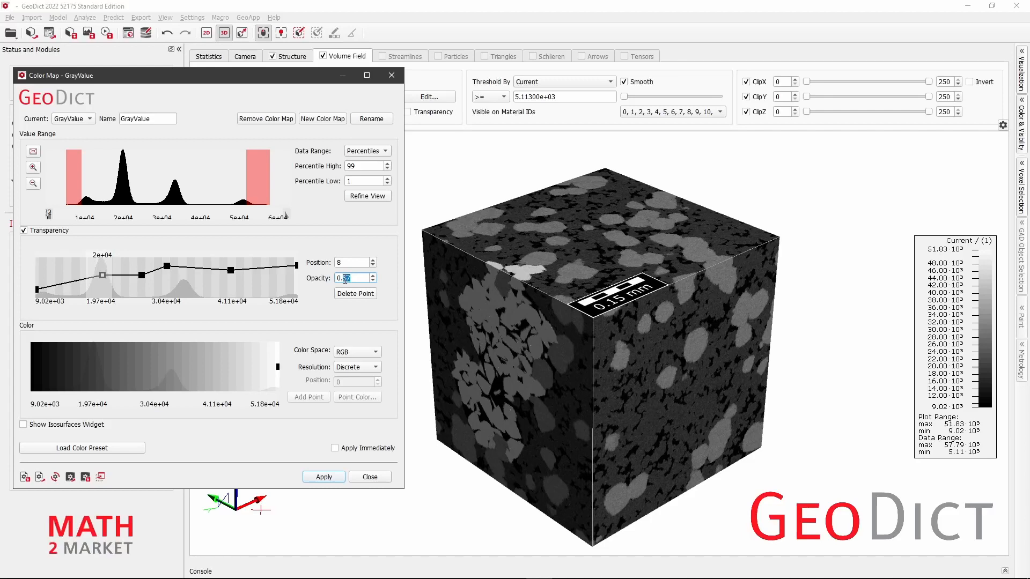
text(2)
click(373, 260)
click(373, 260)
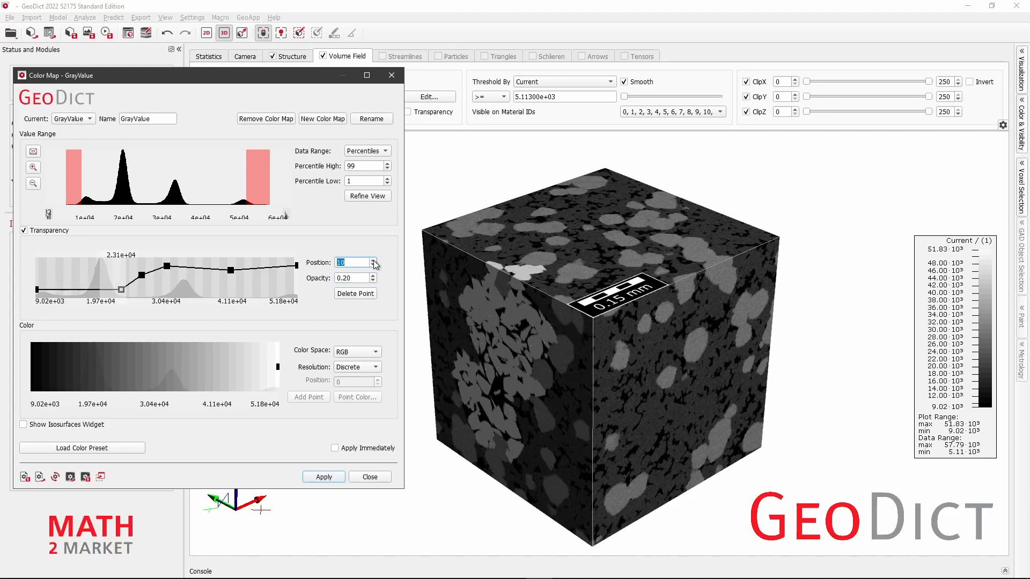
click(372, 260)
Step: Set the third transparency point's opacity to 0.70 and shift its position up close to the fourth point
click(141, 276)
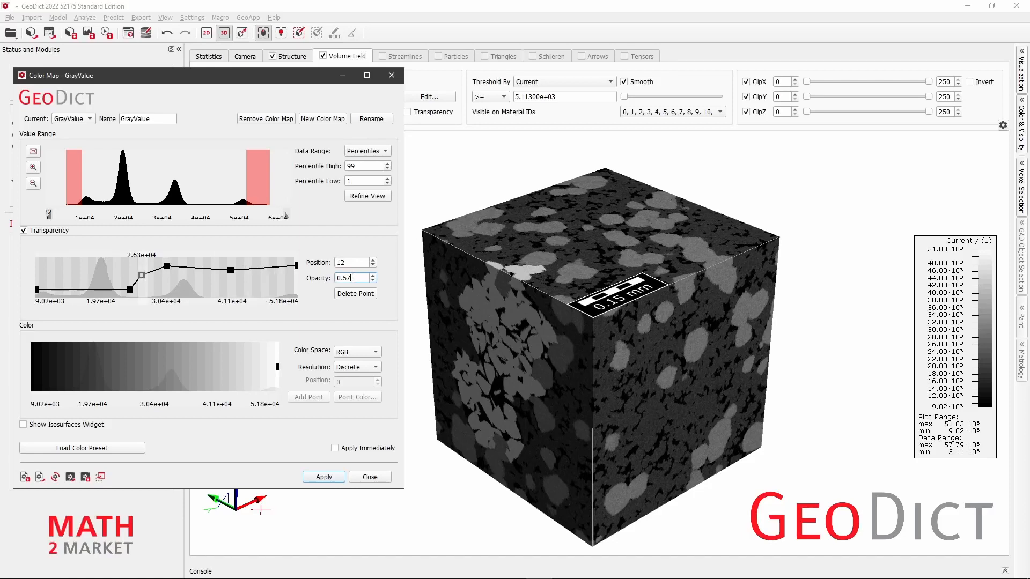
drag(343, 279, 354, 279)
text(7)
click(374, 261)
click(374, 260)
click(374, 260)
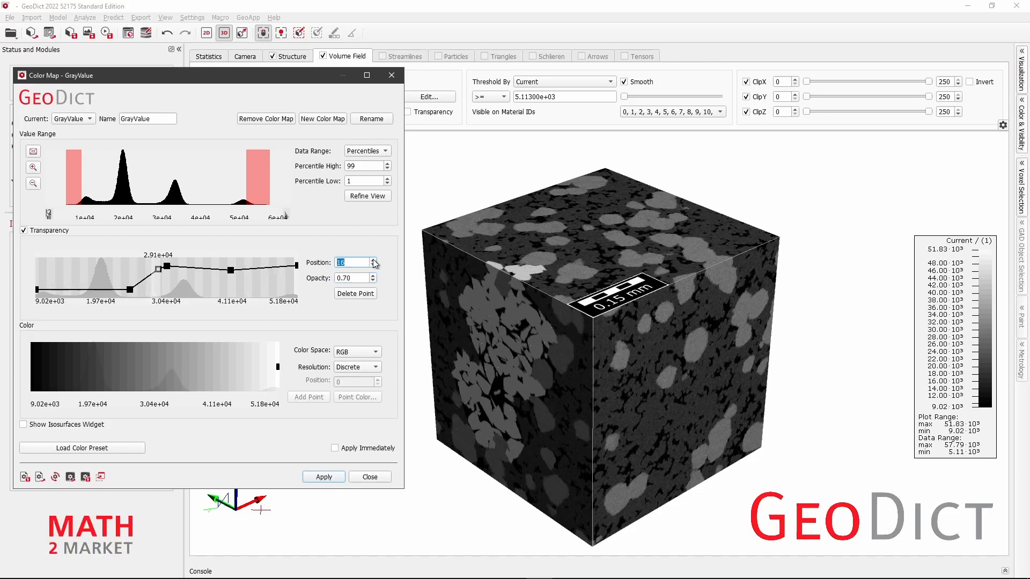
click(374, 265)
Step: Set the fourth transparency point's opacity to 0.70 and its position to 20
drag(167, 266, 175, 265)
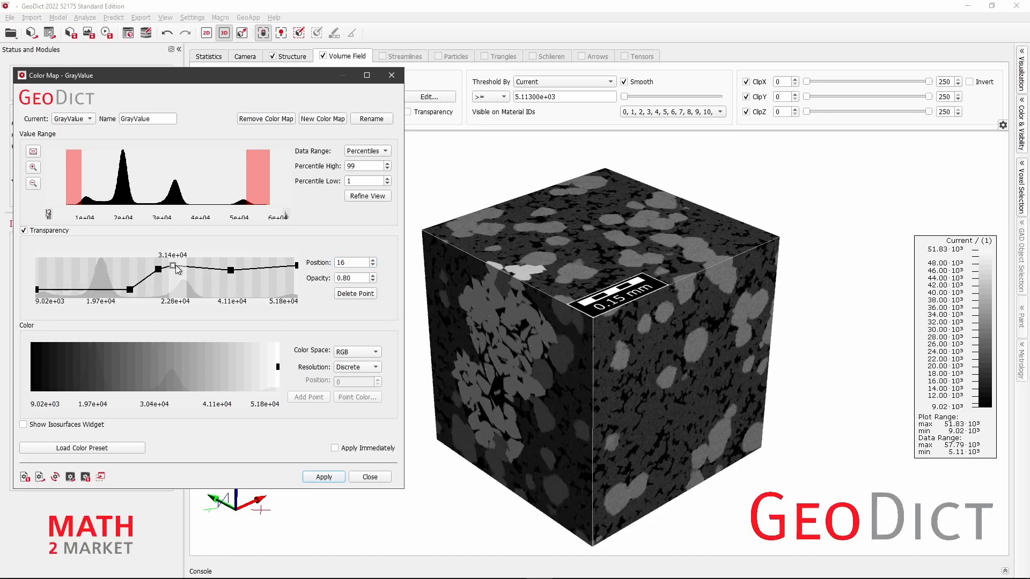
double_click(349, 279)
text(0.7)
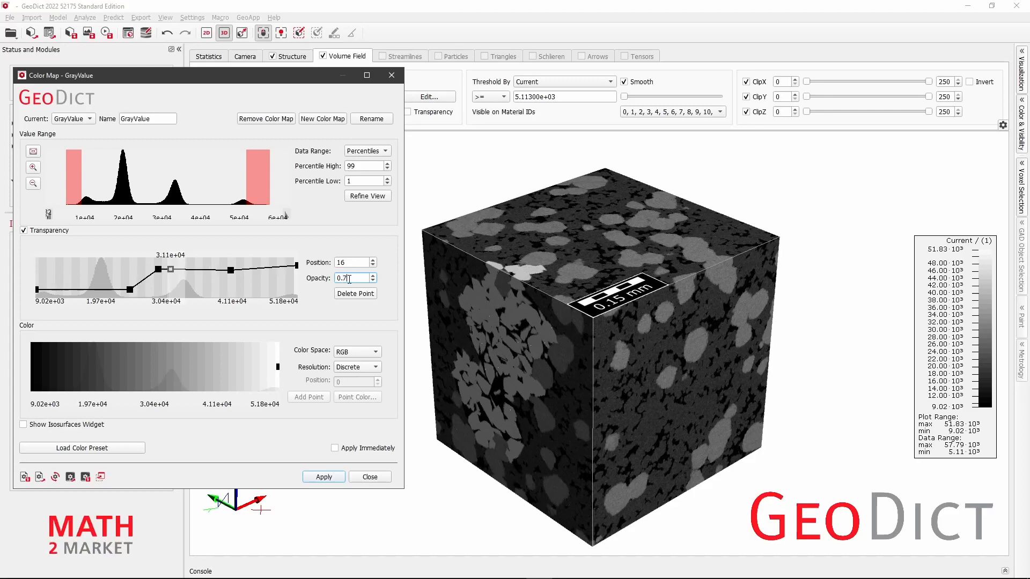
click(374, 262)
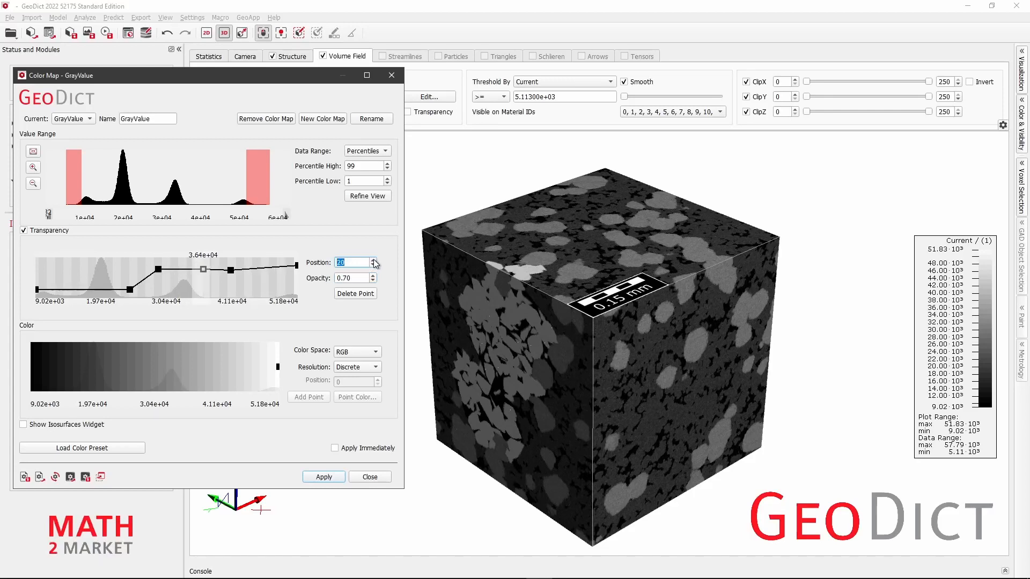
Step: Set the fifth transparency point's opacity to 0.90 and its position to 27
click(231, 271)
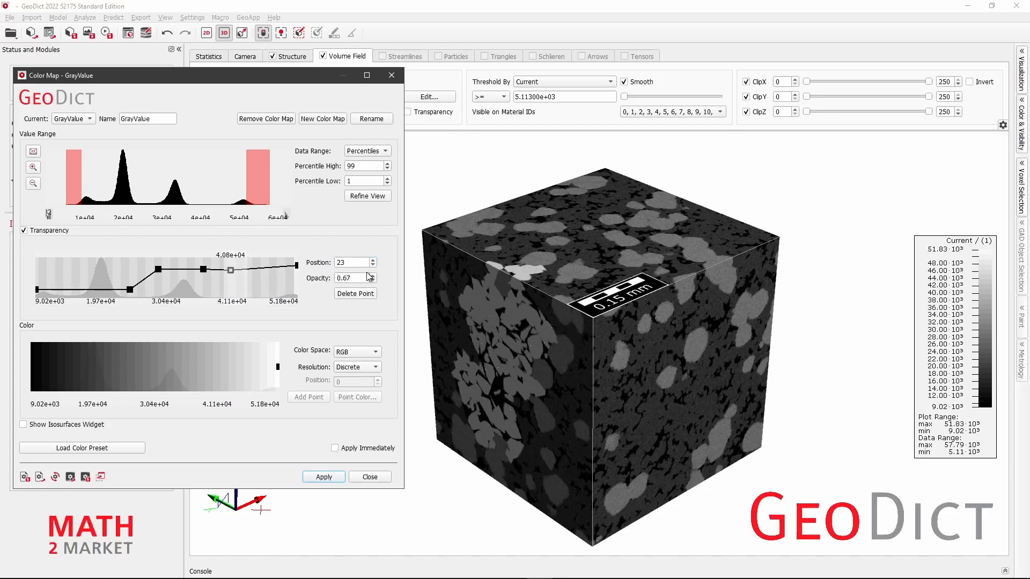
drag(352, 278, 346, 279)
text(9)
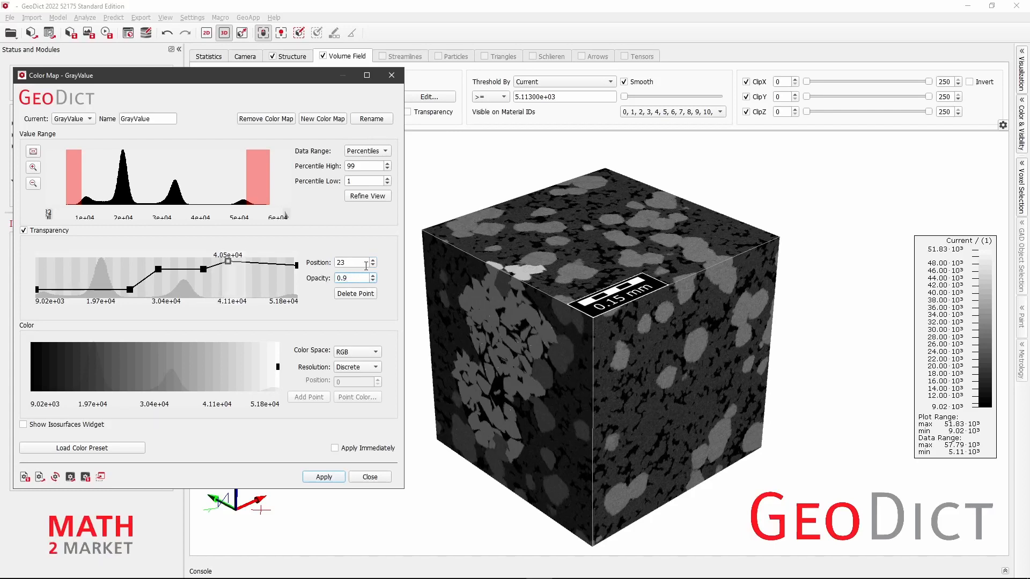
click(373, 259)
click(373, 260)
click(373, 259)
click(373, 260)
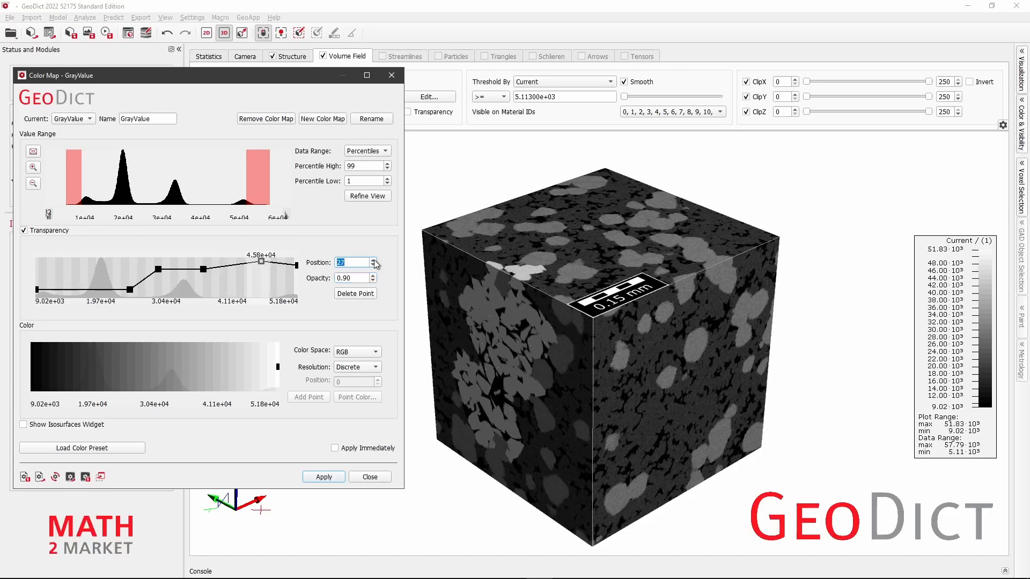
Step: Set the last transparency point's opacity to 0.90 and apply the transparency curve to the volume rendering
click(297, 265)
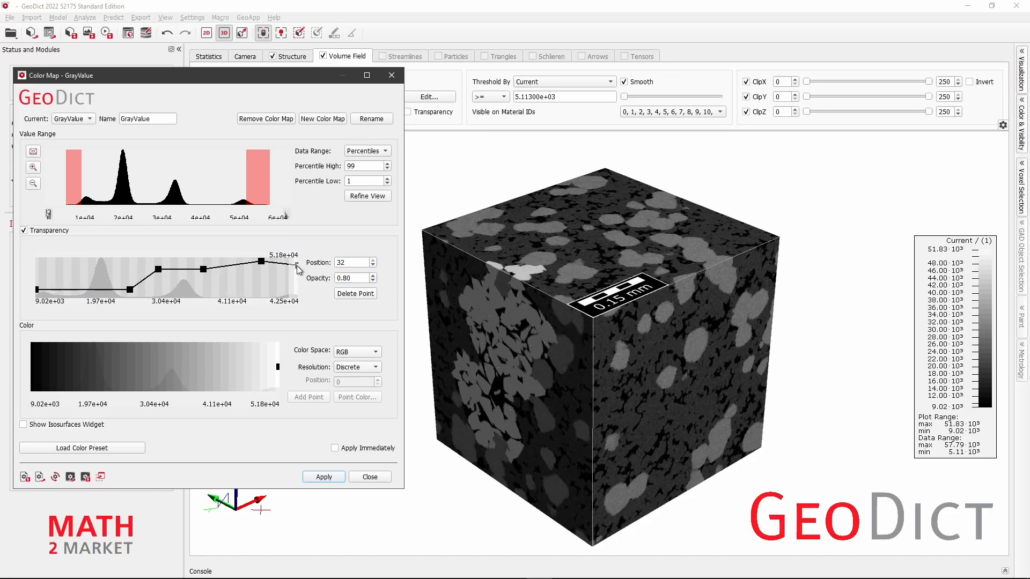
click(348, 279)
text(3)
key(Return)
click(324, 478)
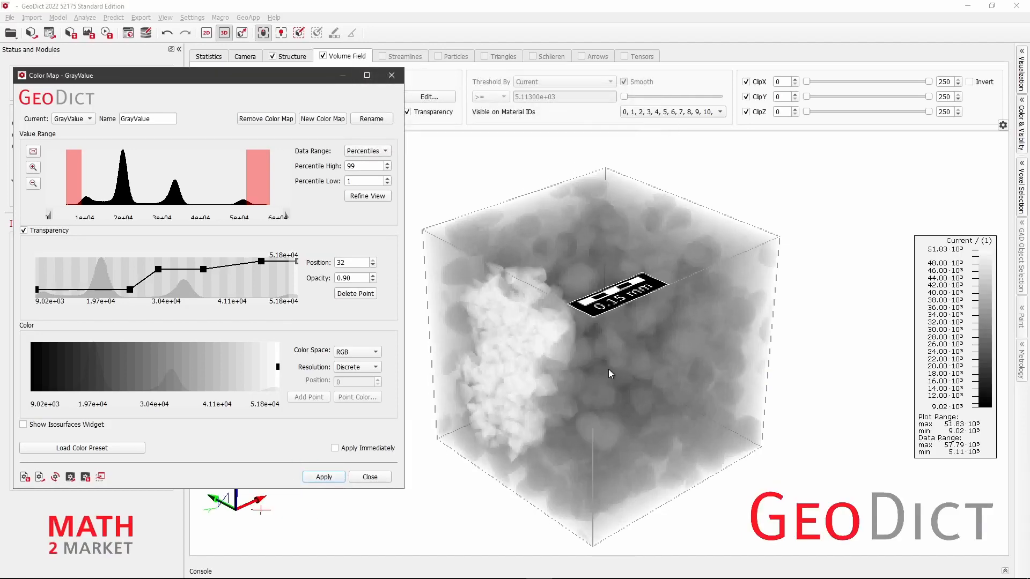
drag(536, 365, 467, 297)
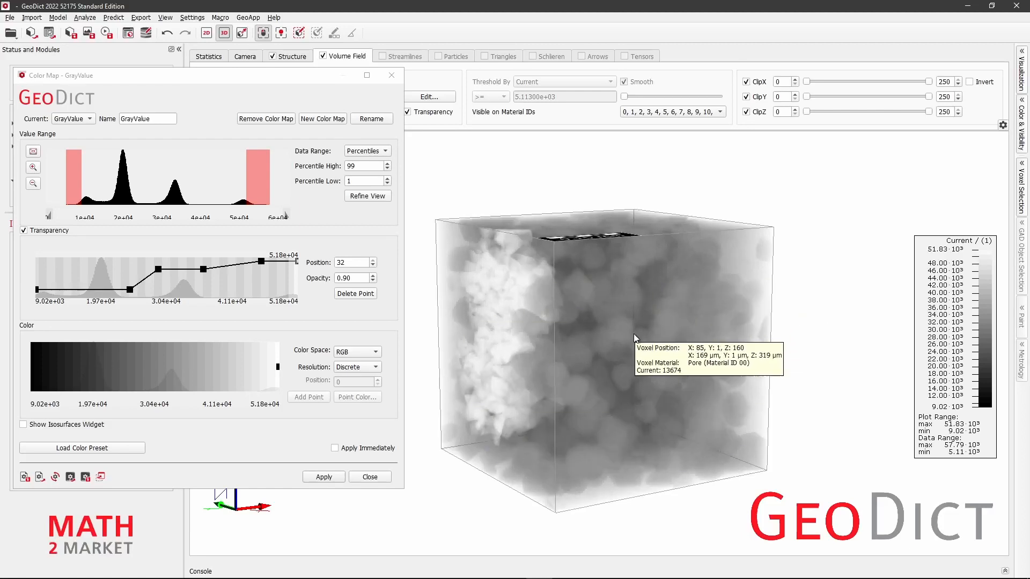
drag(603, 257, 578, 482)
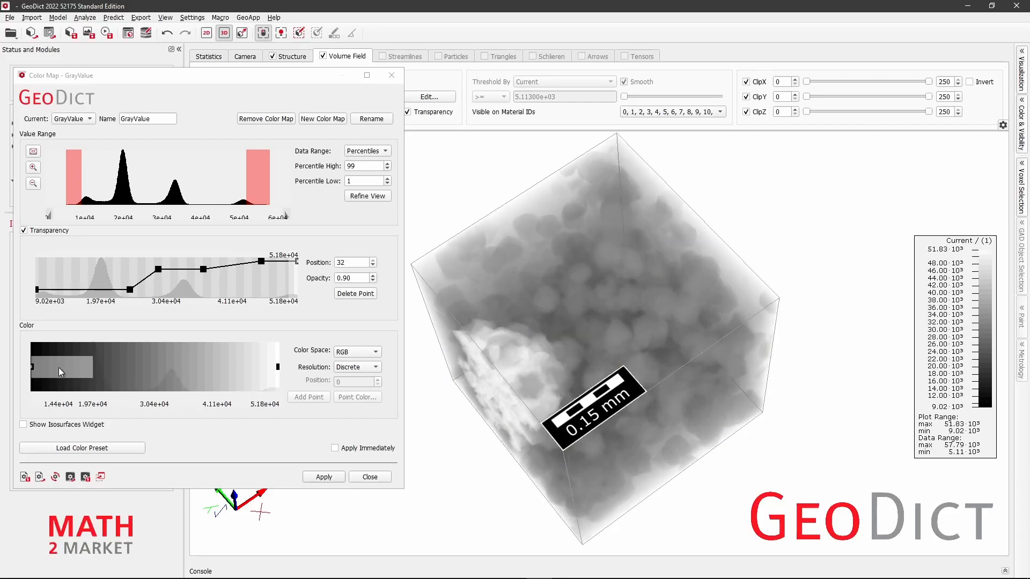
Step: Add two color points to the gray-value color bar, placed at positions 12 and 16
right_click(194, 373)
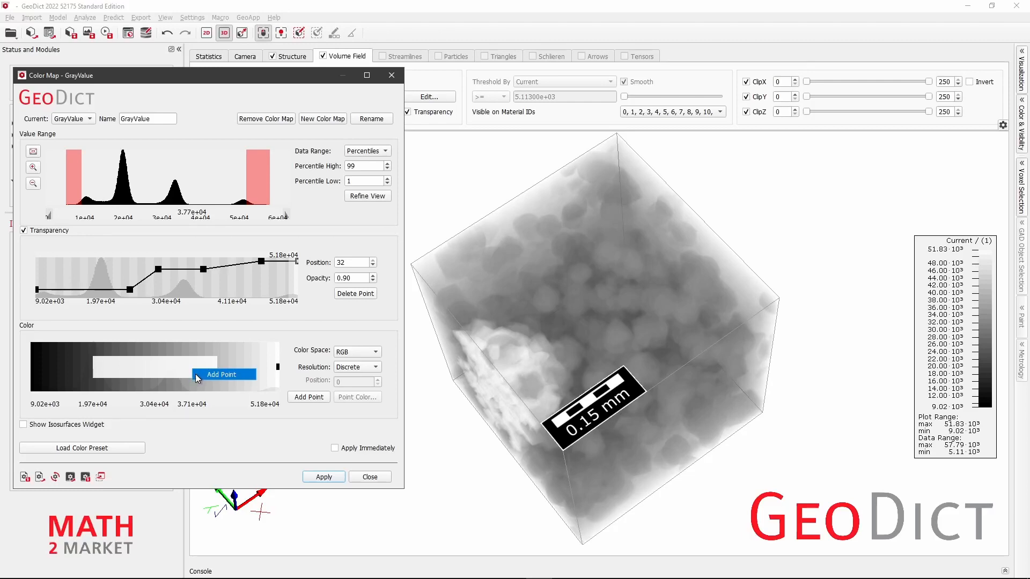
click(196, 374)
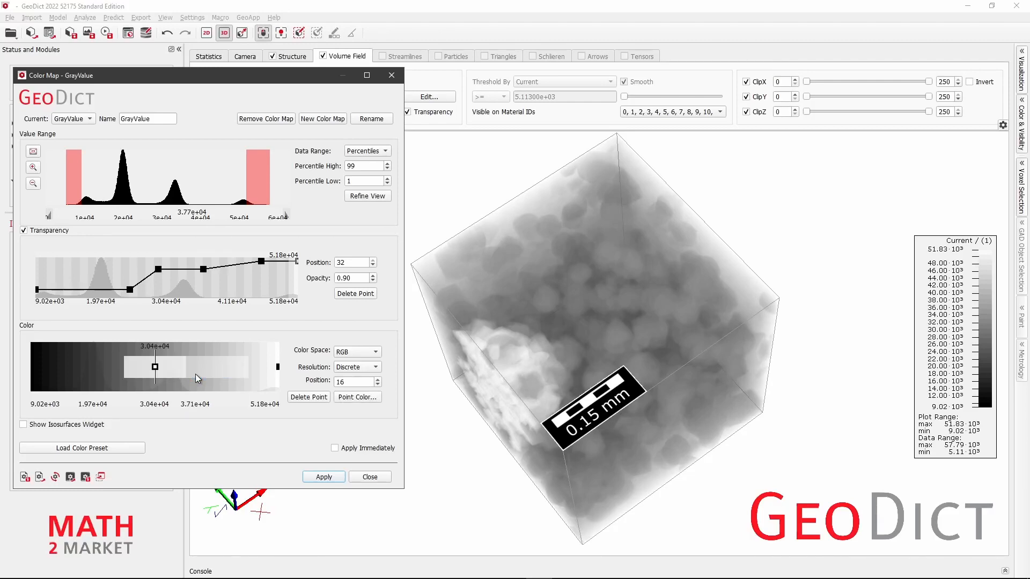
drag(156, 366, 131, 366)
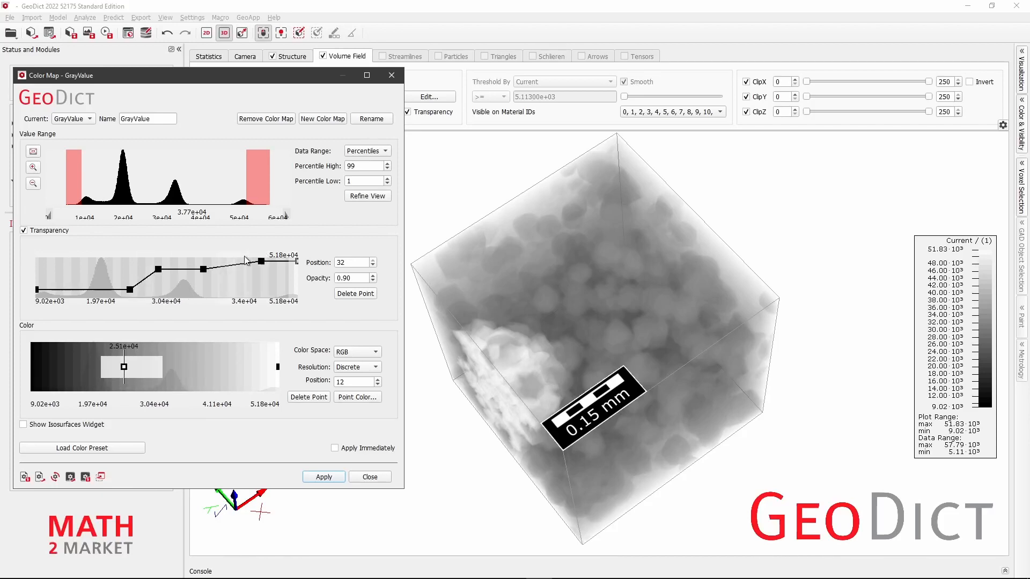
right_click(202, 367)
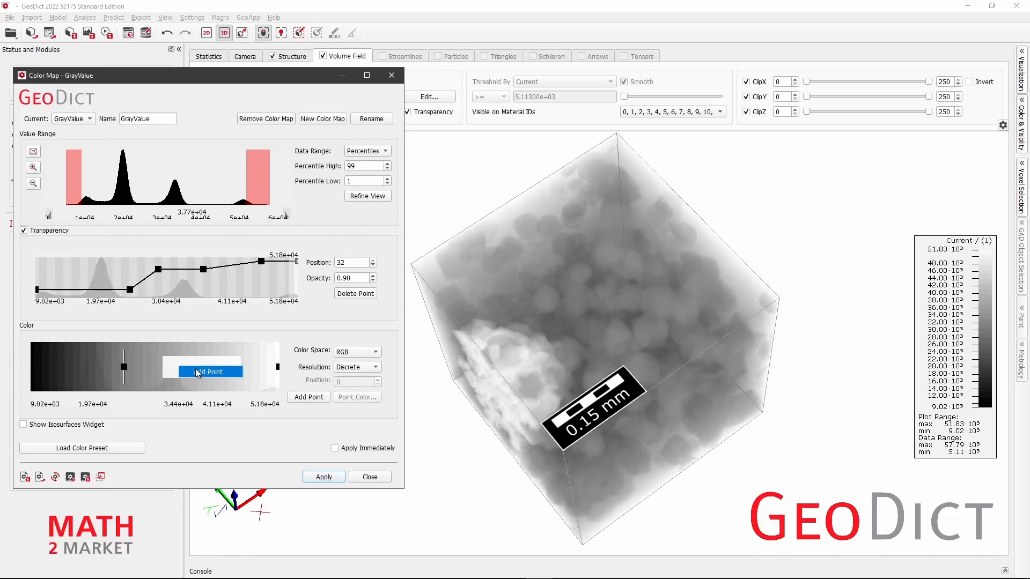
click(210, 370)
drag(209, 370, 166, 375)
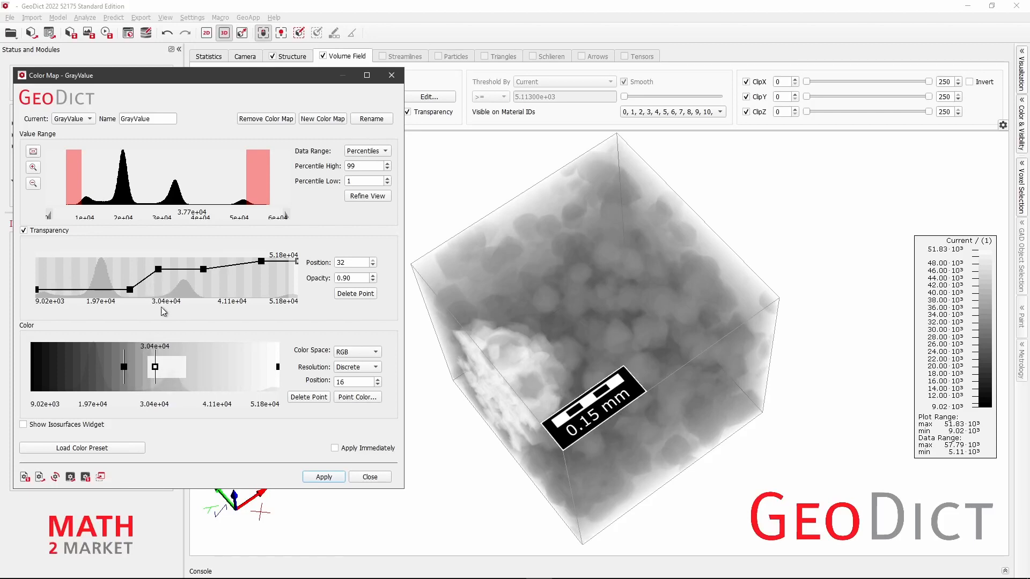
Step: Add two more color points above position 16, the last one at position 29, and apply the color map
right_click(210, 369)
click(233, 372)
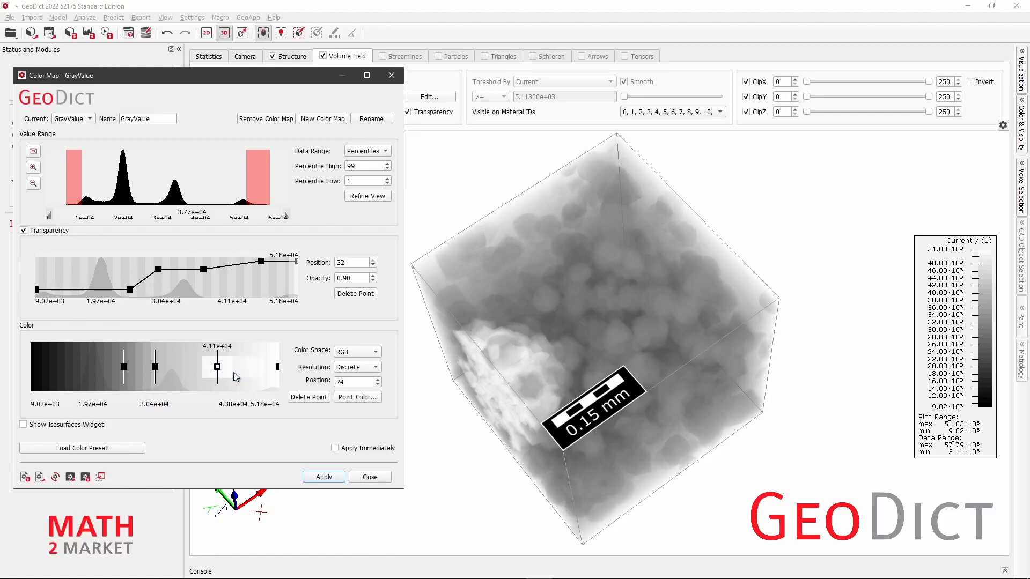
drag(217, 369, 258, 371)
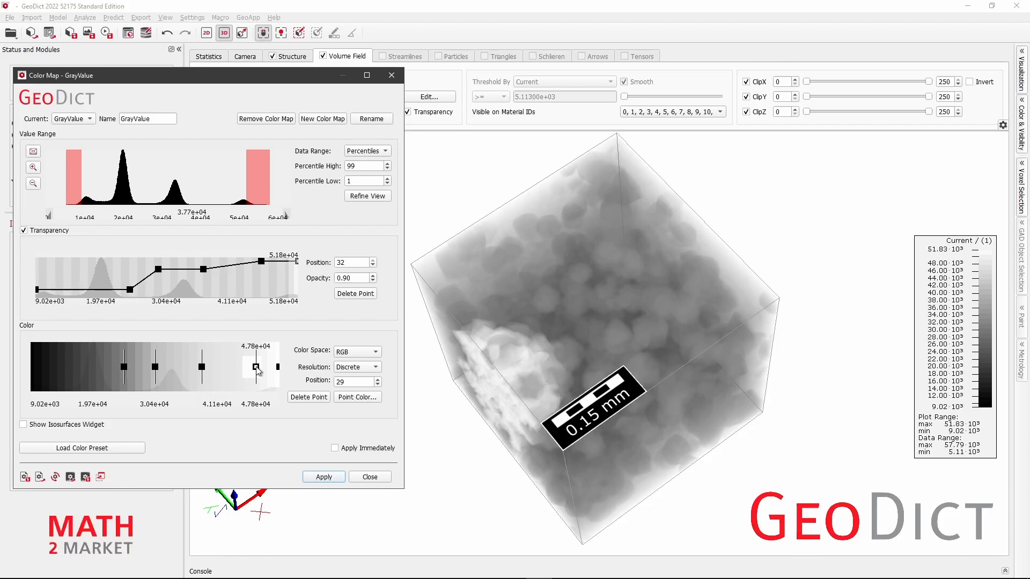
click(323, 476)
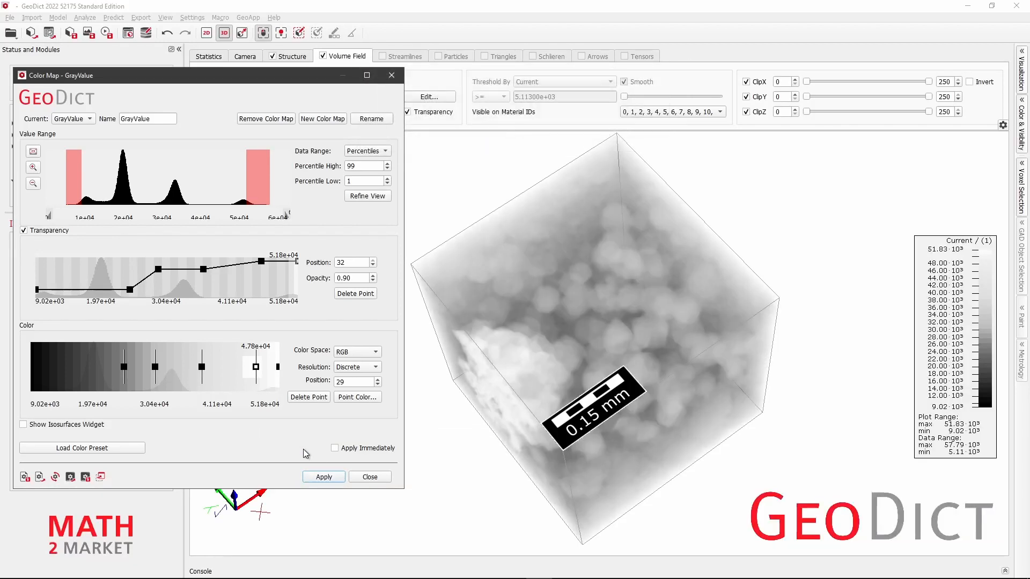
click(665, 361)
drag(665, 363, 769, 364)
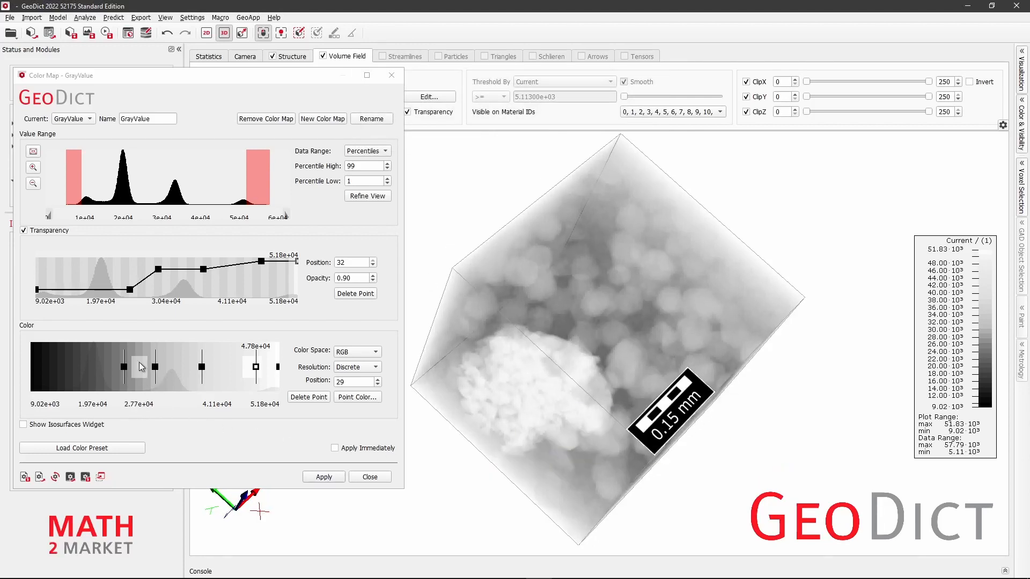
Step: Change the color of the color point at position 12 to black (#000000)
click(125, 426)
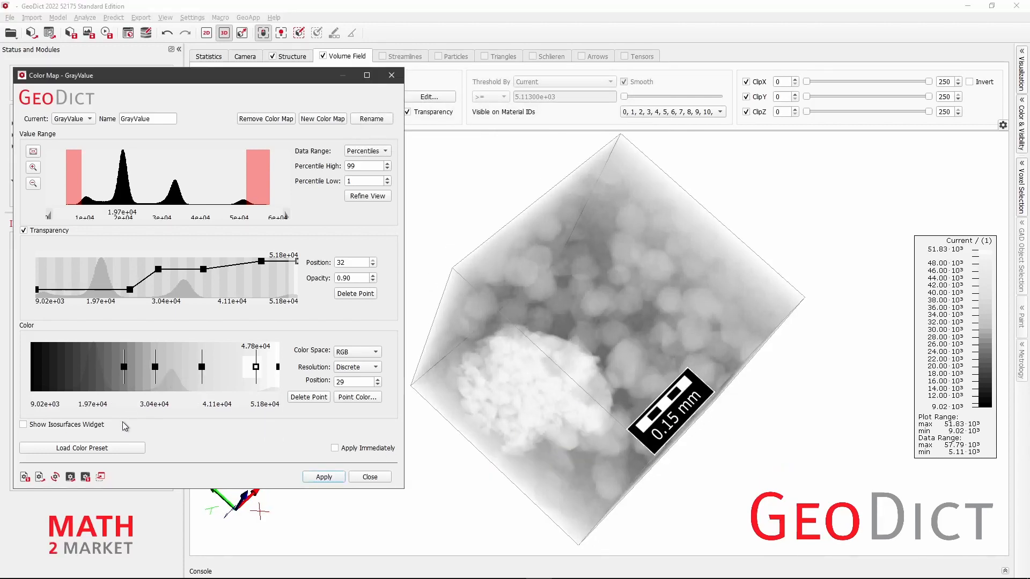
click(278, 367)
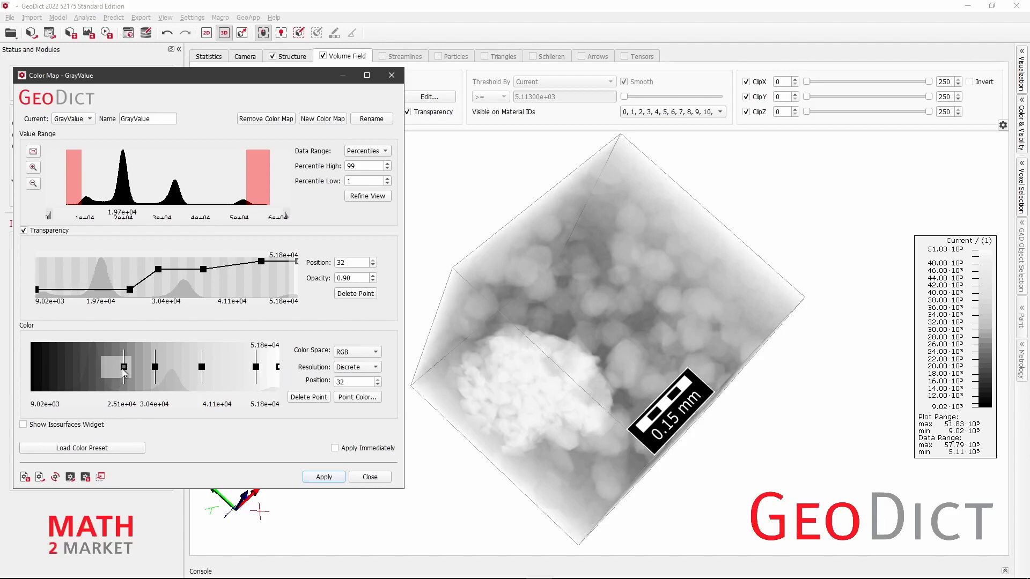
click(124, 368)
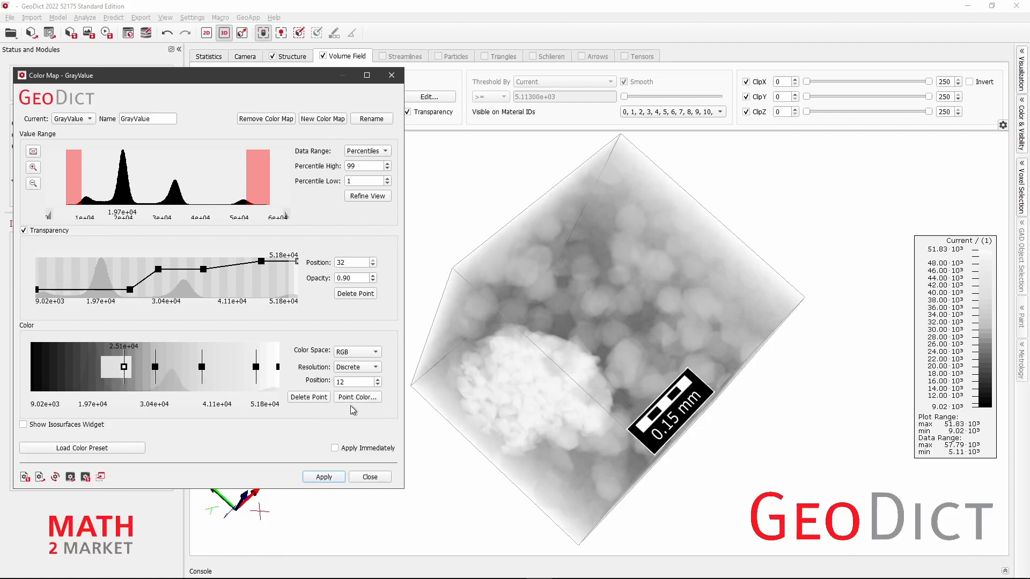
right_click(125, 370)
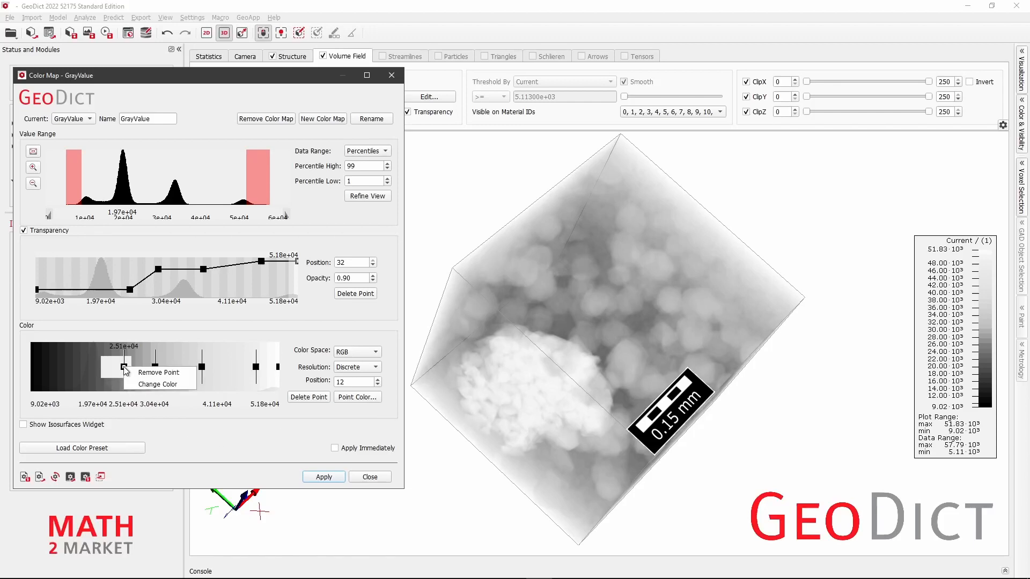
click(157, 384)
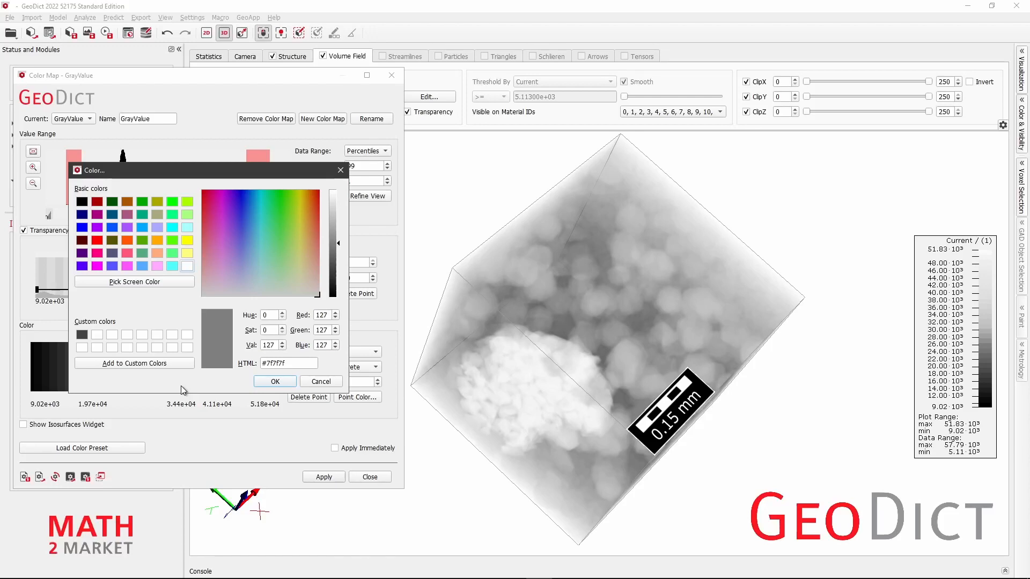
click(84, 202)
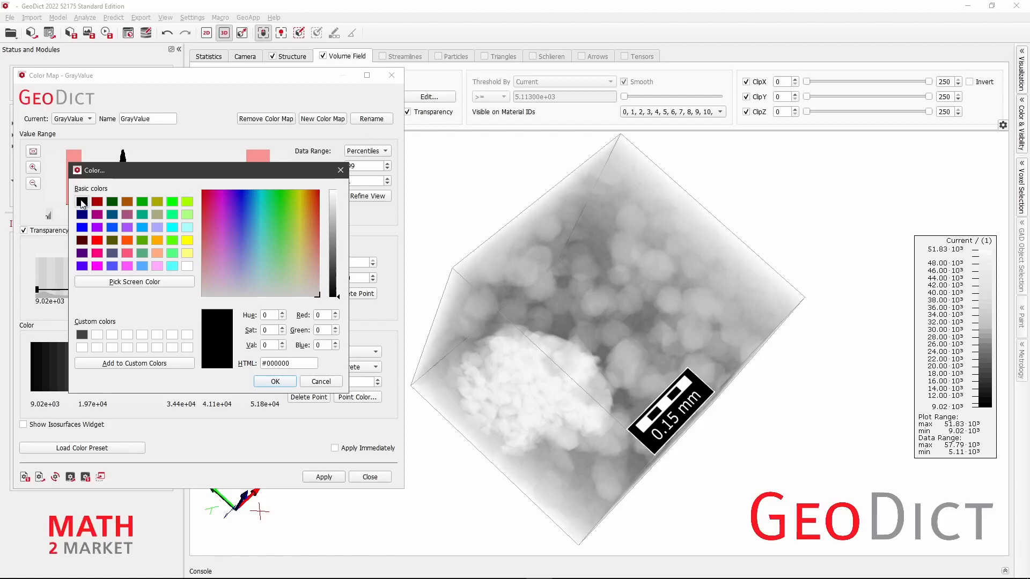
click(288, 382)
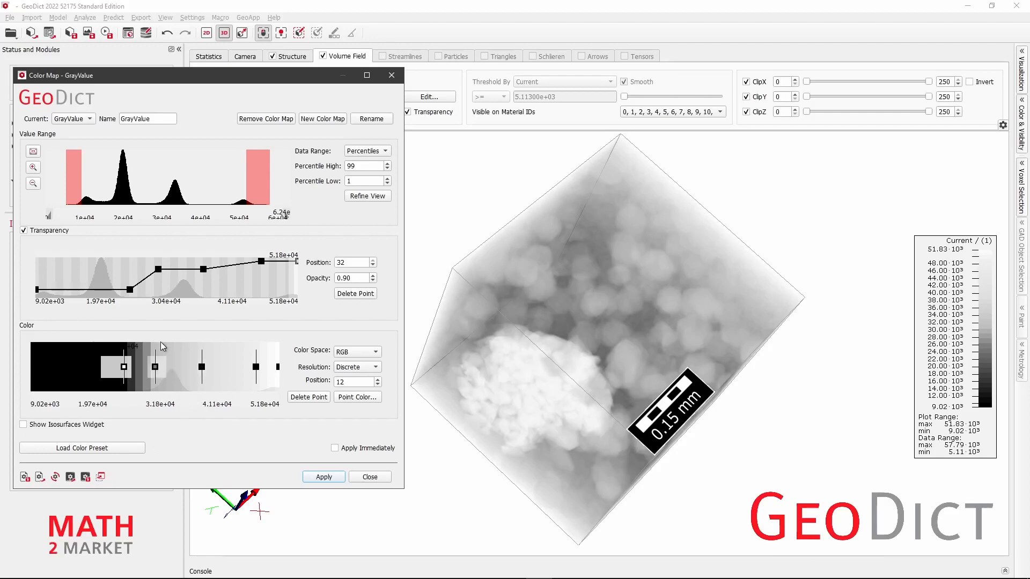
Step: Change the color of the color point at position 16 to medium gray (#7f7f7f)
right_click(156, 370)
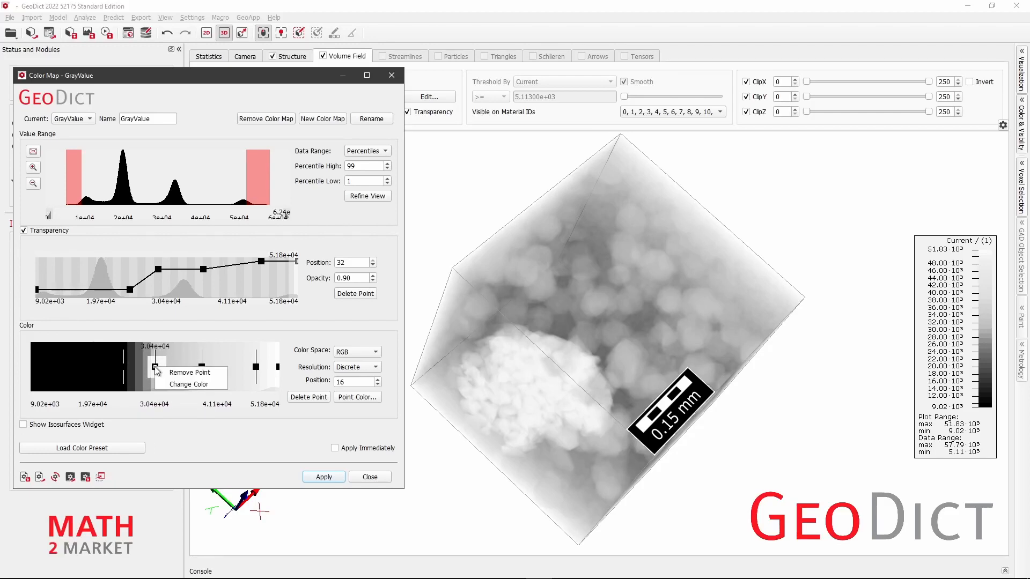
click(217, 386)
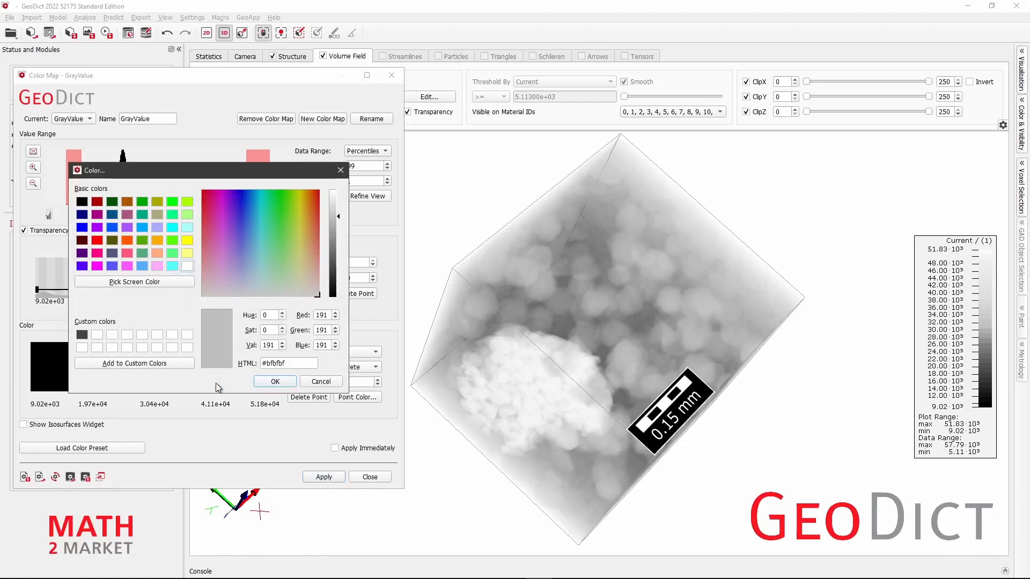
drag(225, 181, 223, 128)
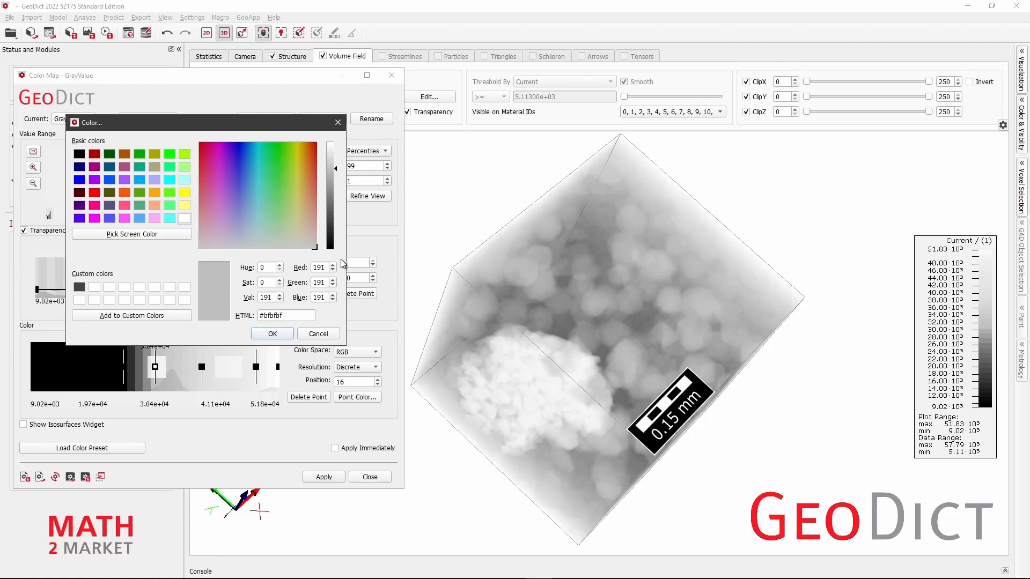
click(186, 286)
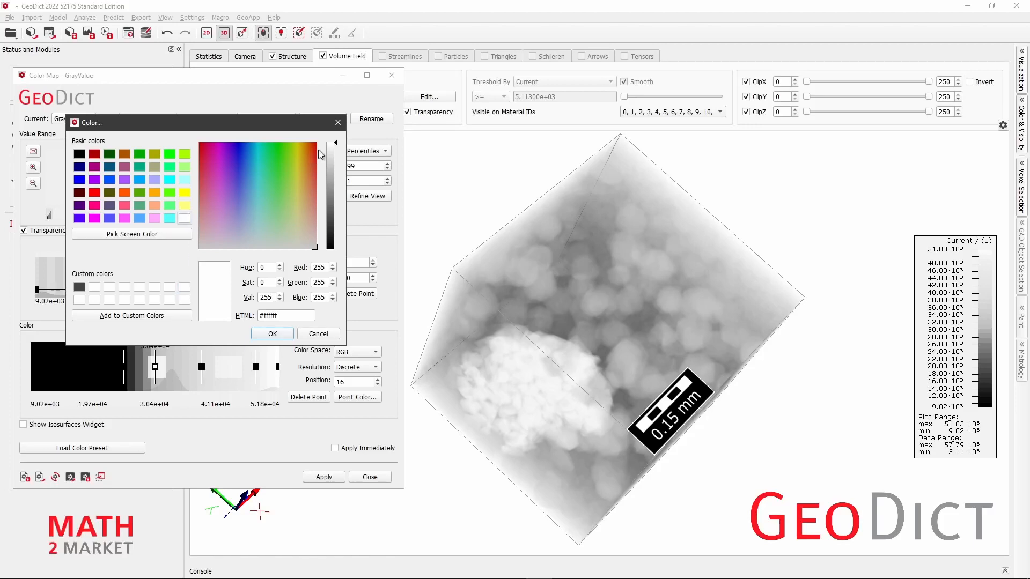
drag(336, 143, 337, 195)
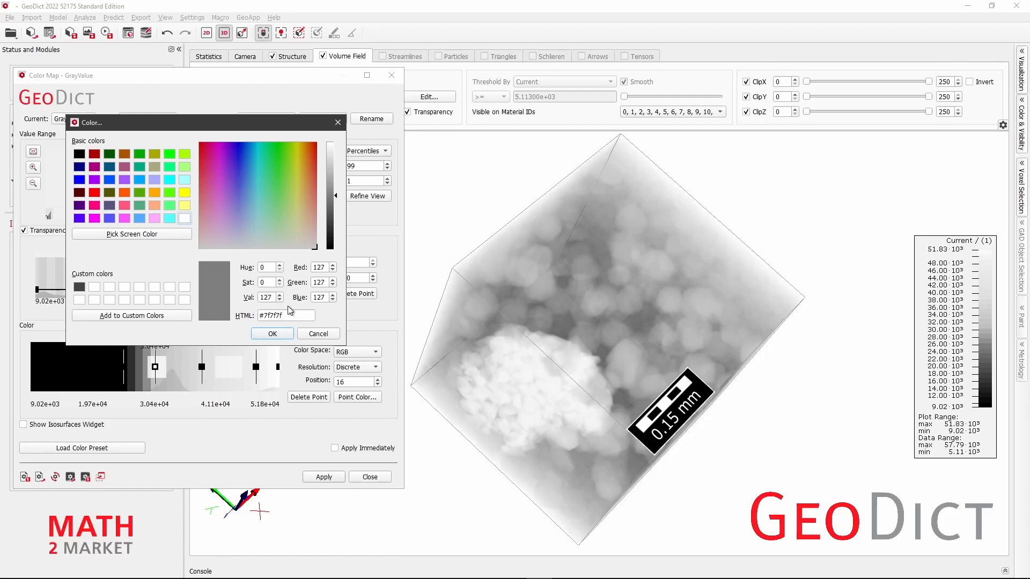
click(283, 332)
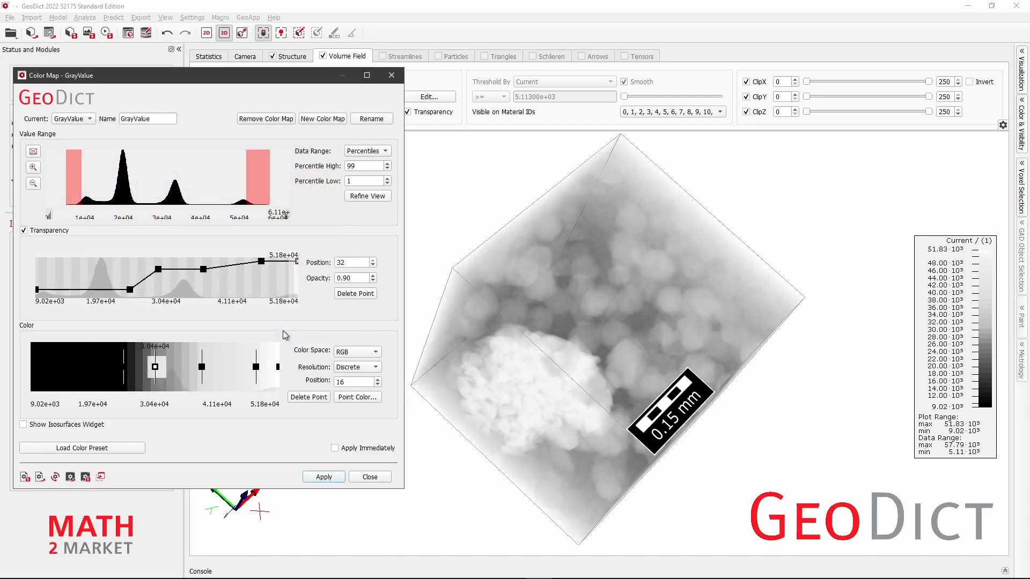
Step: Change the color of the color point at position 22 to medium gray (#7f7f7f)
click(202, 367)
right_click(201, 367)
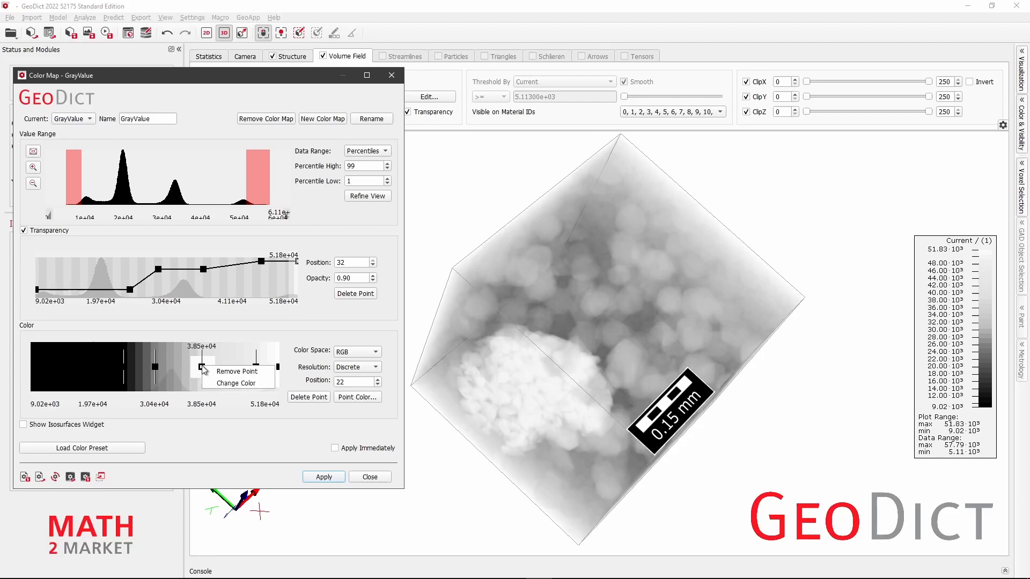
click(224, 383)
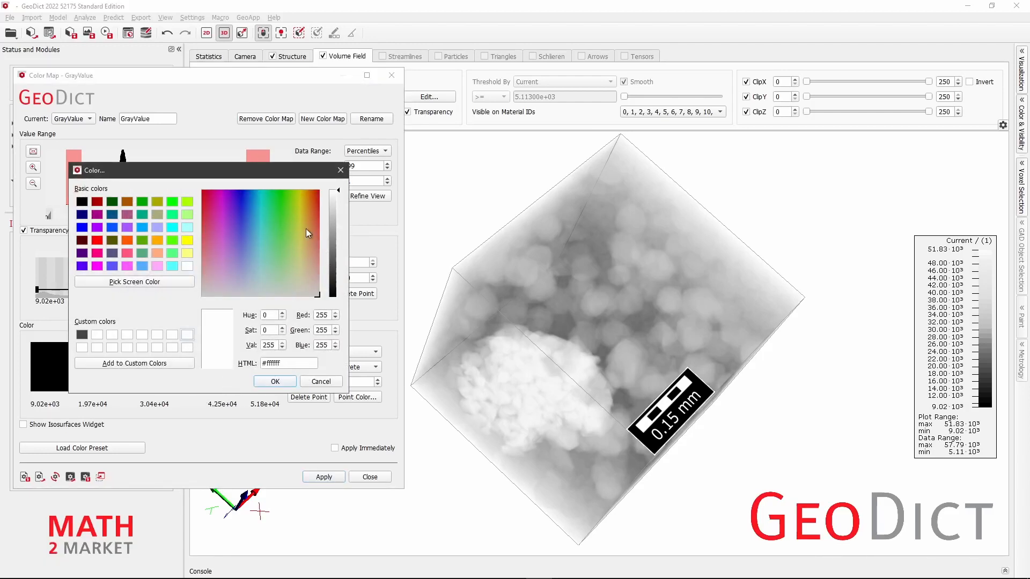
drag(336, 194, 340, 244)
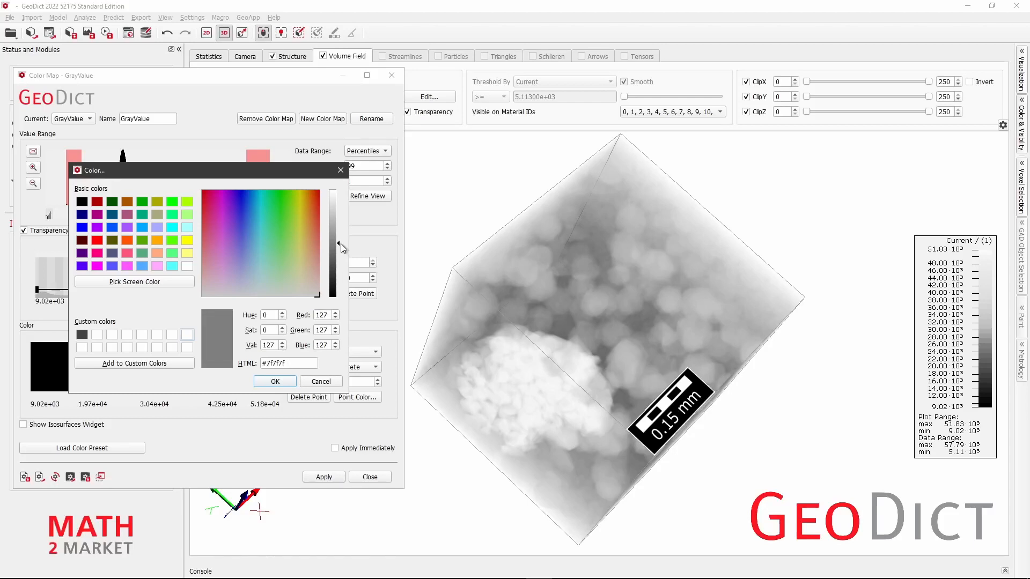
click(274, 382)
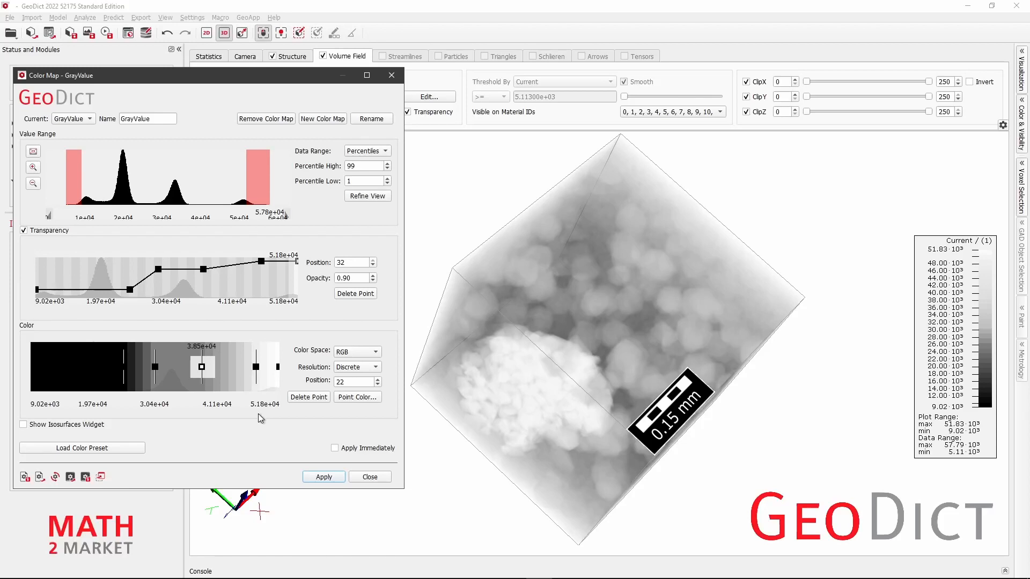
Step: Change the color of the color point at position 29 to white and apply the color map to the volume
click(255, 367)
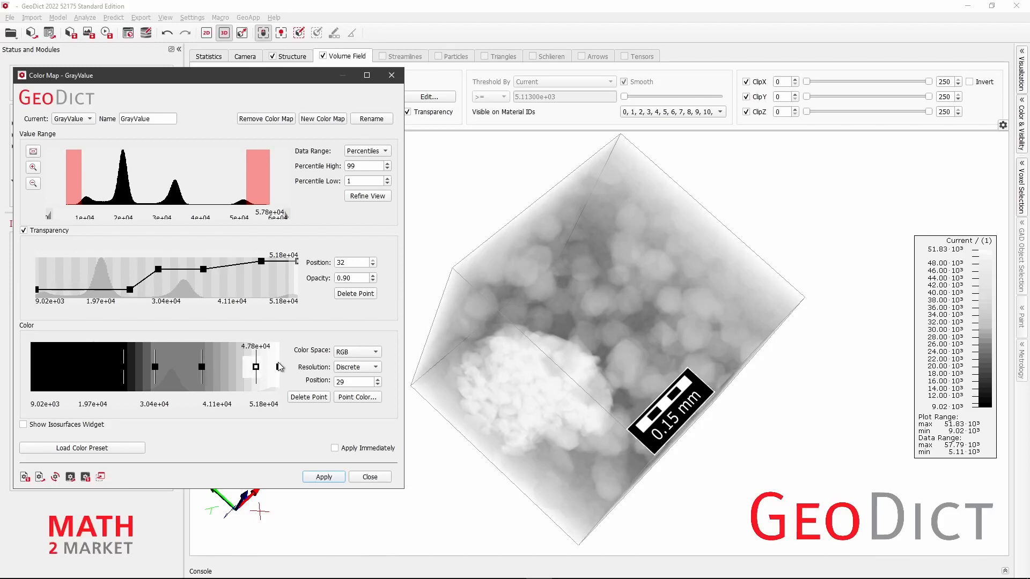
right_click(256, 367)
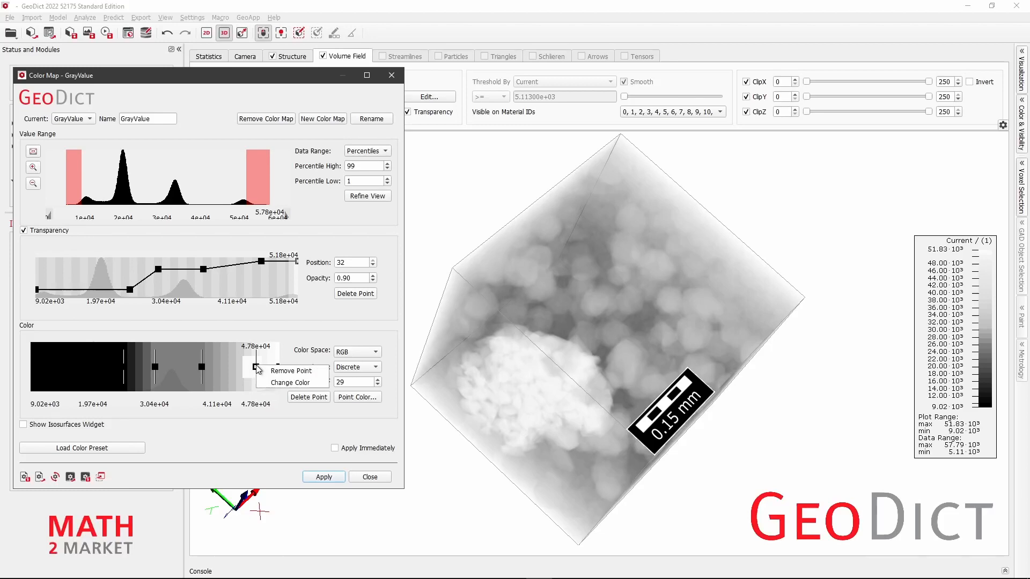
click(292, 382)
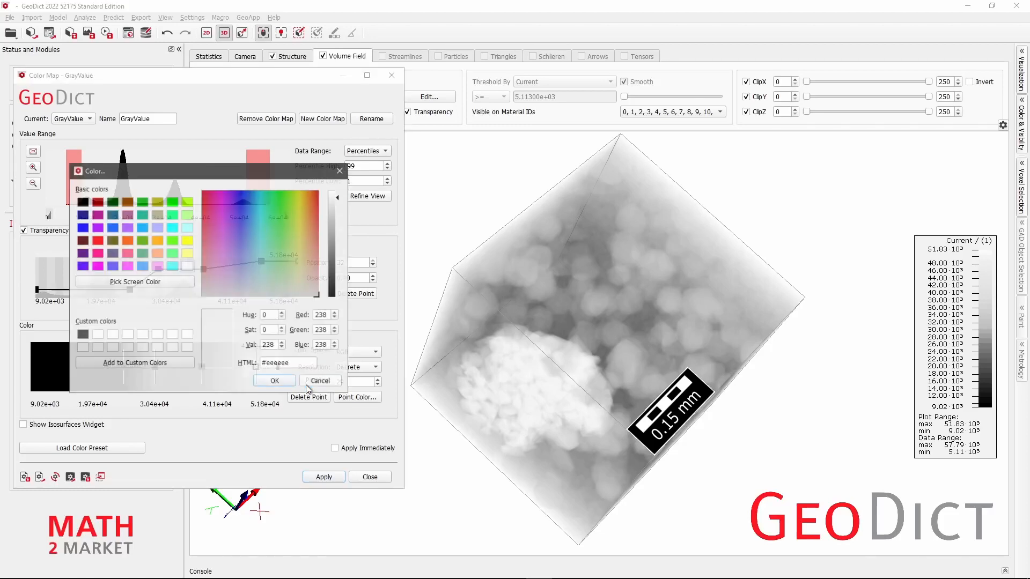
click(187, 266)
click(275, 381)
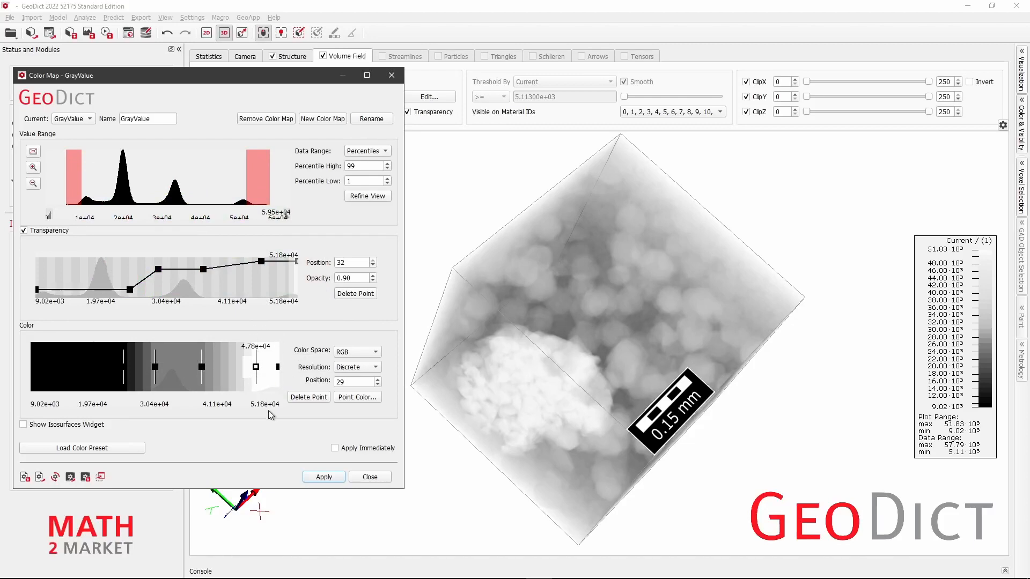
click(335, 477)
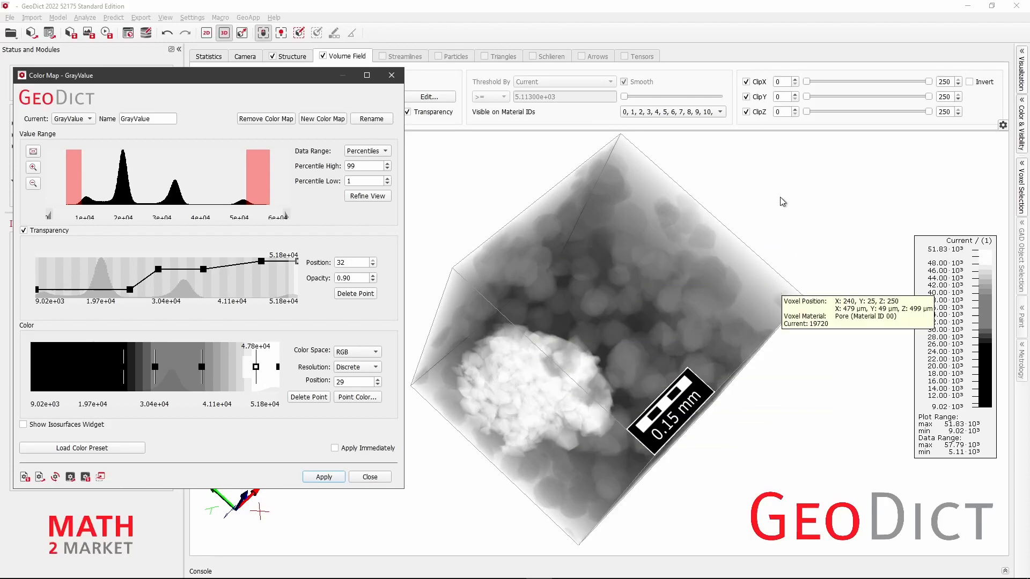
Step: Save the color map settings as a GeoDict project settings file named "color map 001" in the project folder and close the color map dialog
click(601, 380)
drag(550, 412, 497, 320)
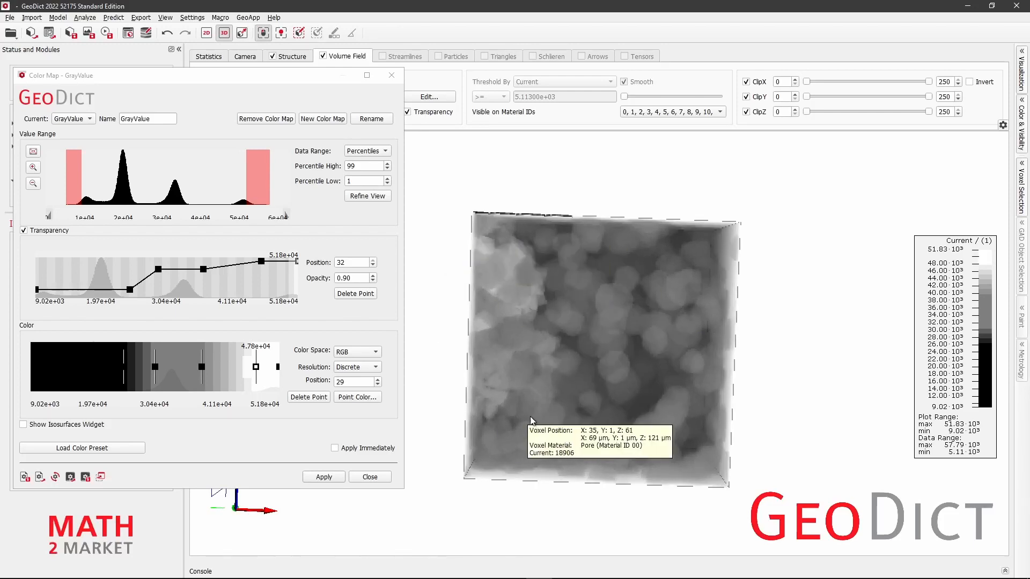
drag(465, 381, 609, 355)
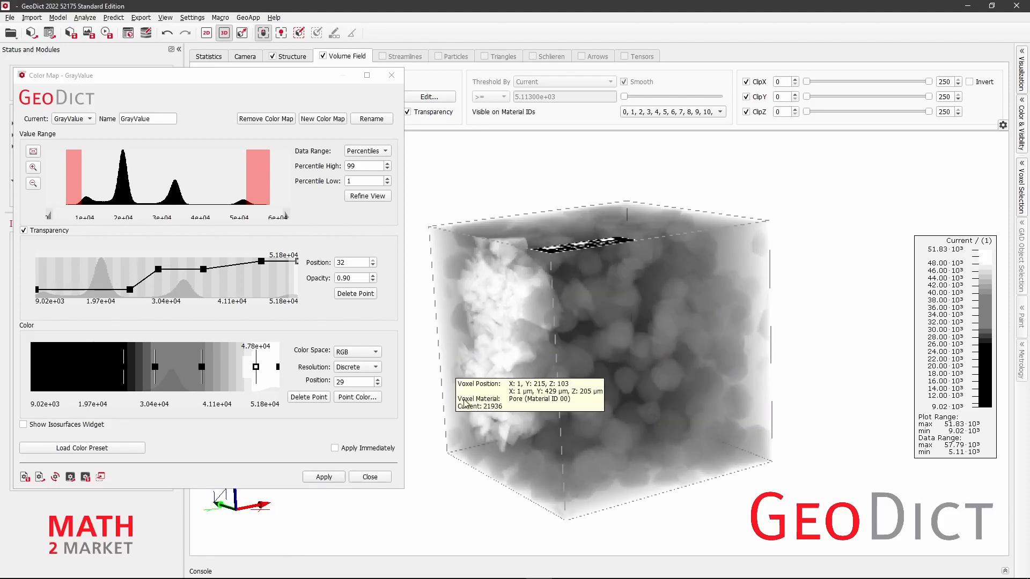
drag(660, 417, 593, 485)
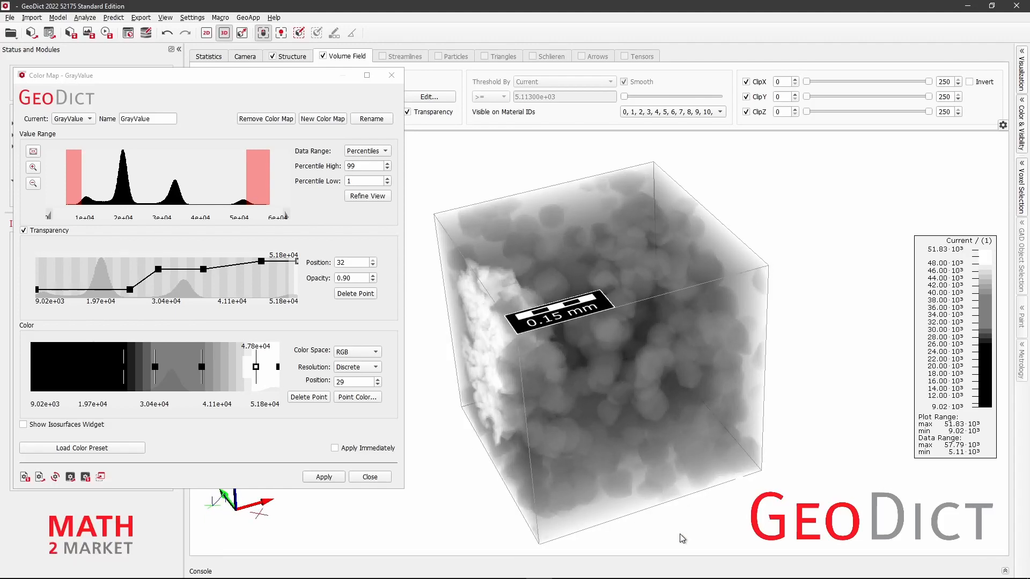
drag(319, 80, 329, 60)
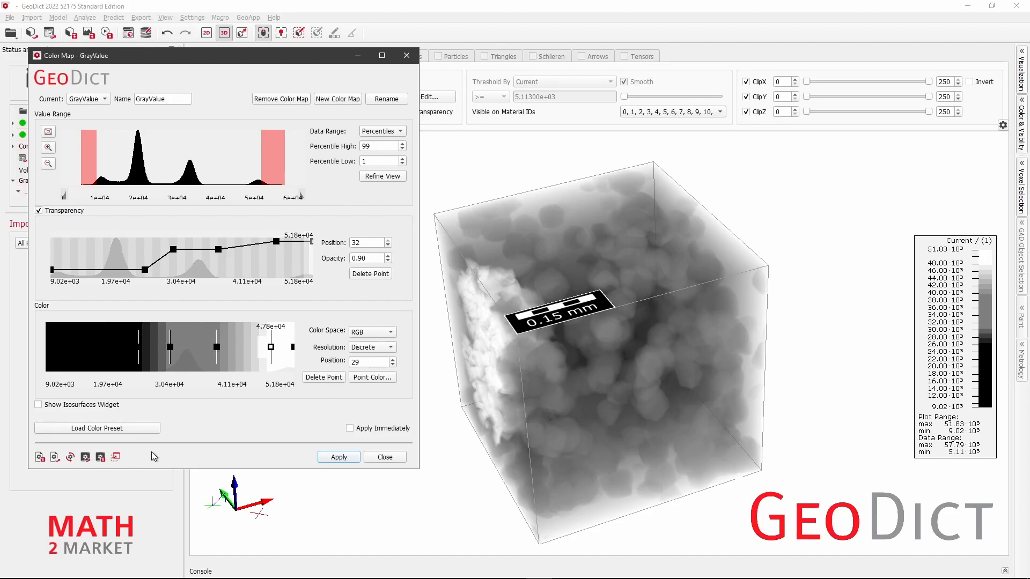
click(39, 457)
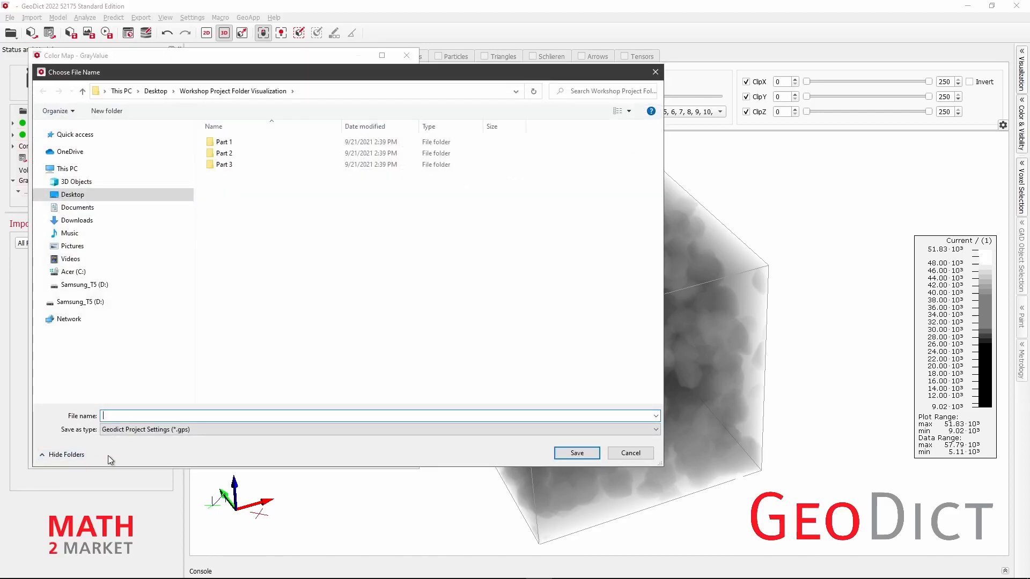
text(color map 001)
click(586, 457)
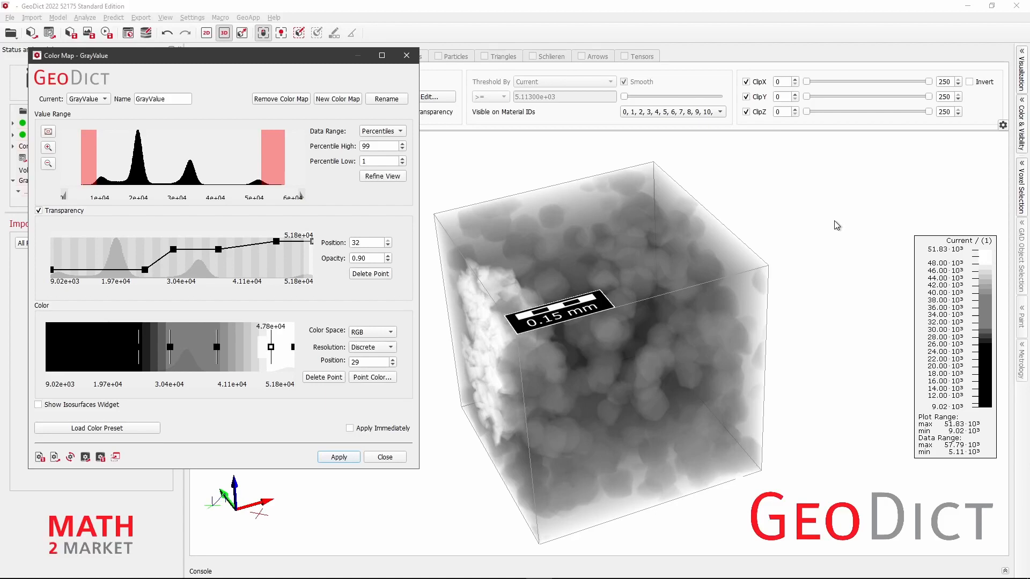
click(384, 457)
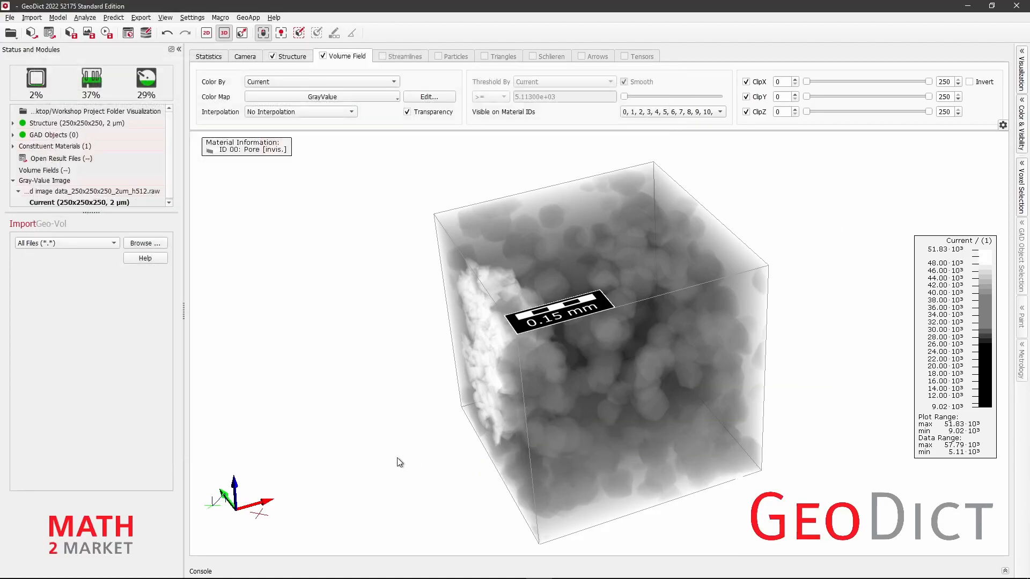
Step: Set the background color of the 3D view to a custom dark gray (#2c2c2c) in the color and visibility settings
click(262, 33)
click(242, 34)
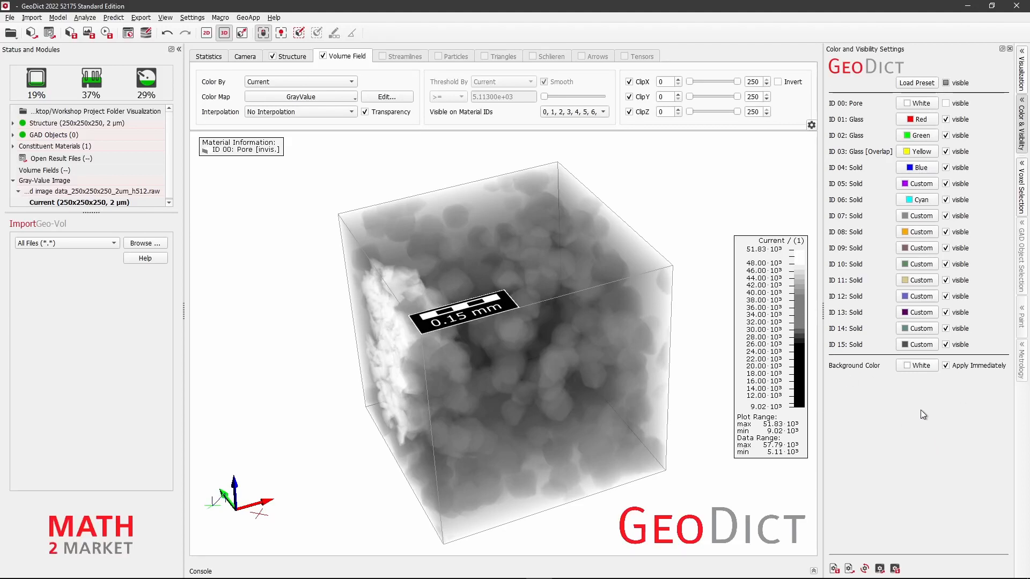
click(923, 365)
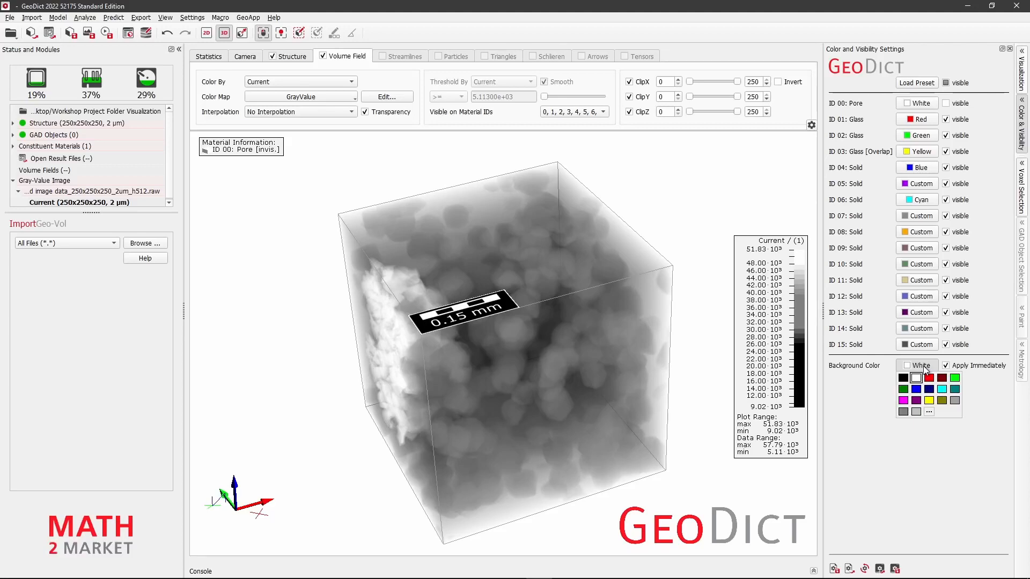
click(929, 412)
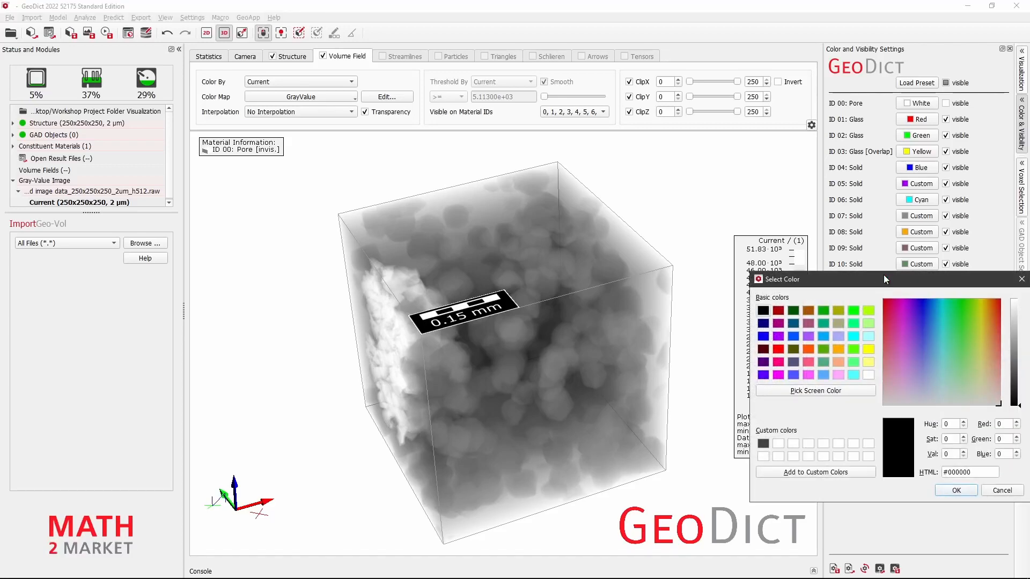
drag(883, 274, 668, 140)
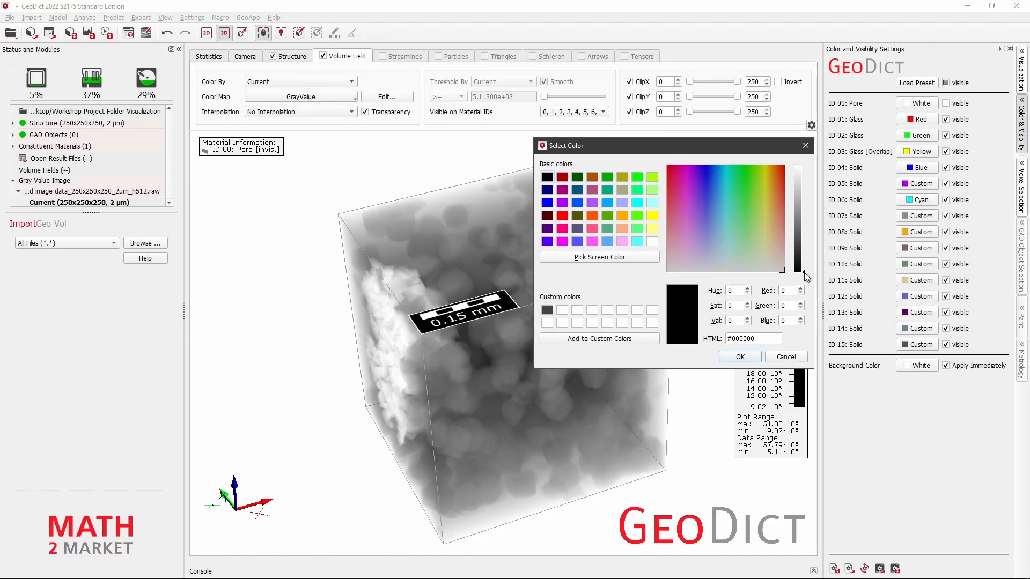
drag(803, 272, 803, 253)
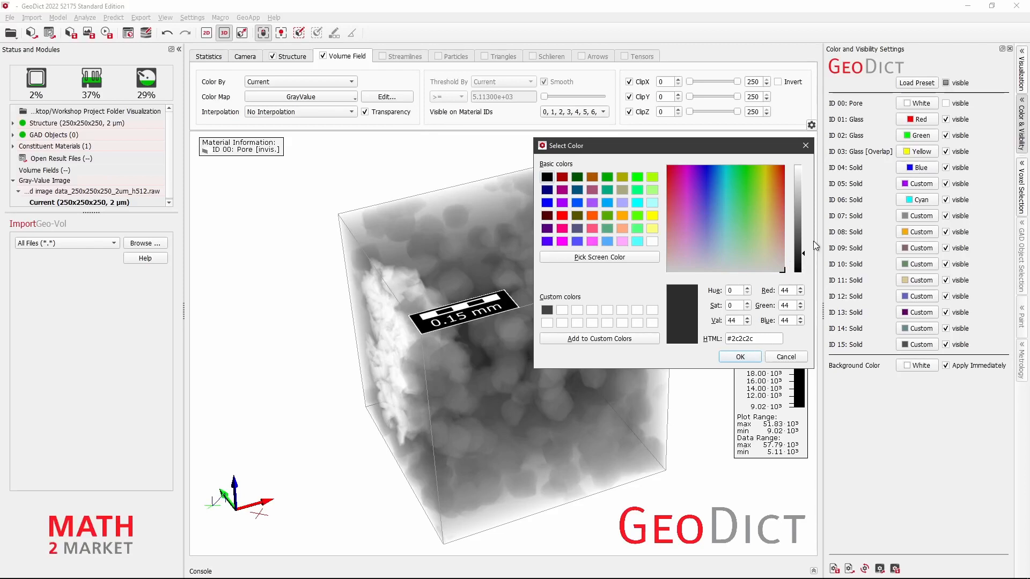
click(740, 357)
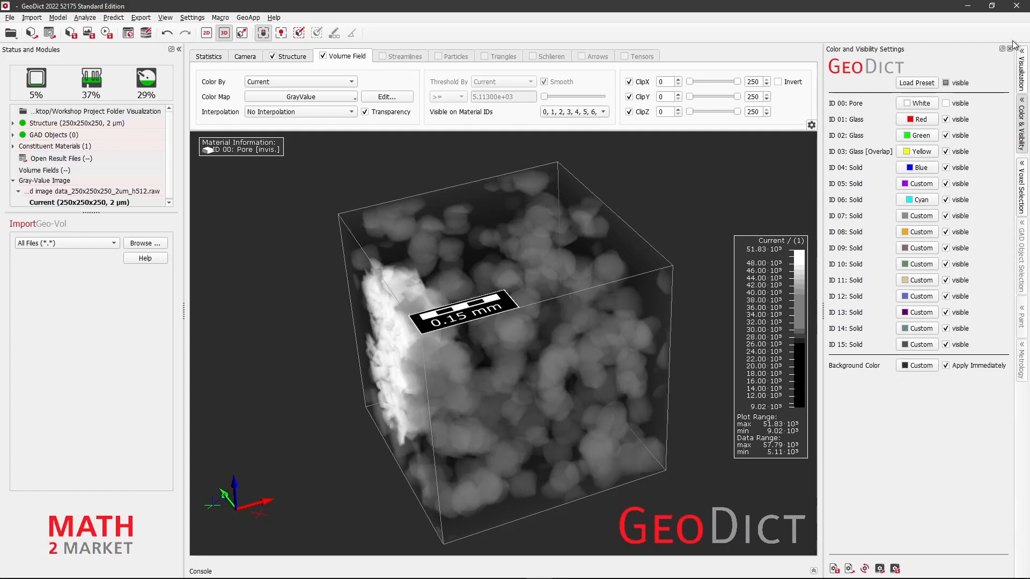
click(1022, 121)
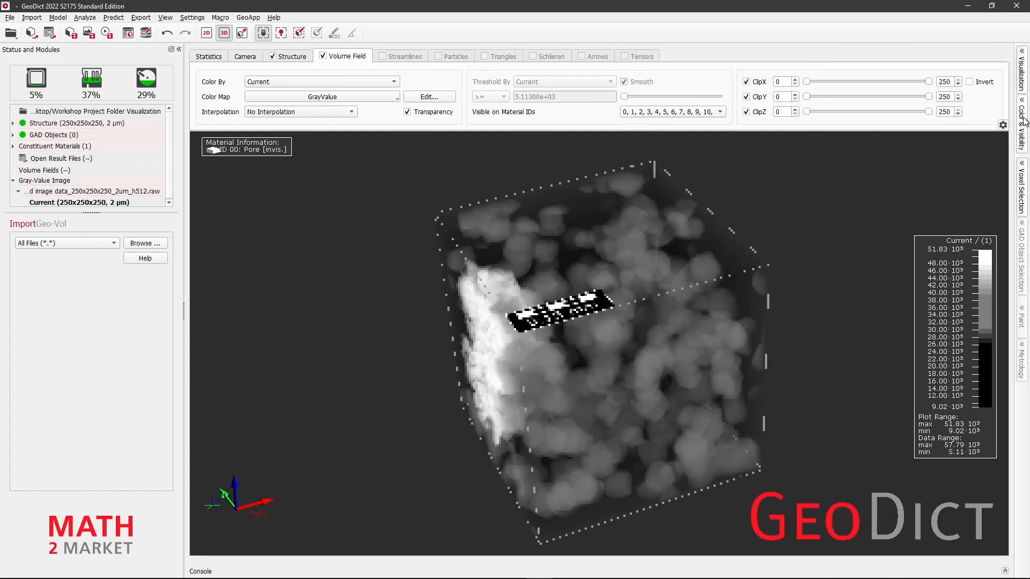
Step: Examine the volume from several sides against the dark background and review the GrayValue color map settings
drag(810, 275, 499, 341)
drag(399, 424, 647, 291)
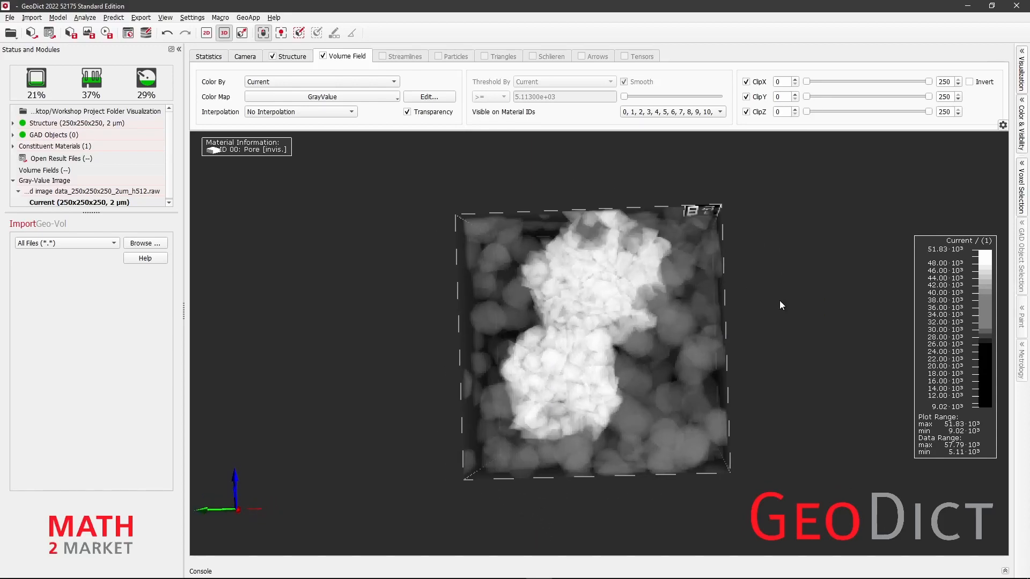
drag(779, 301, 727, 229)
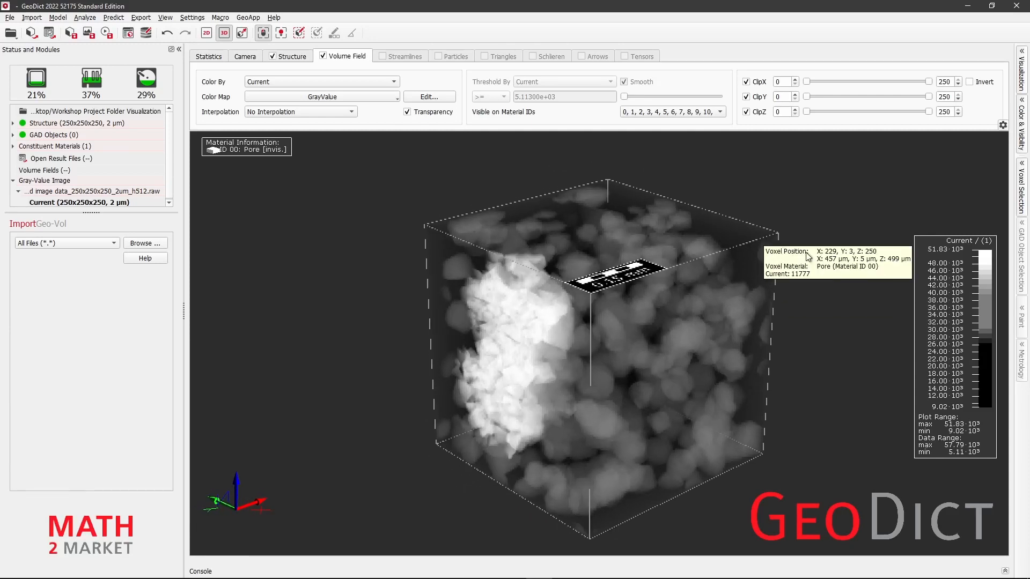
click(425, 98)
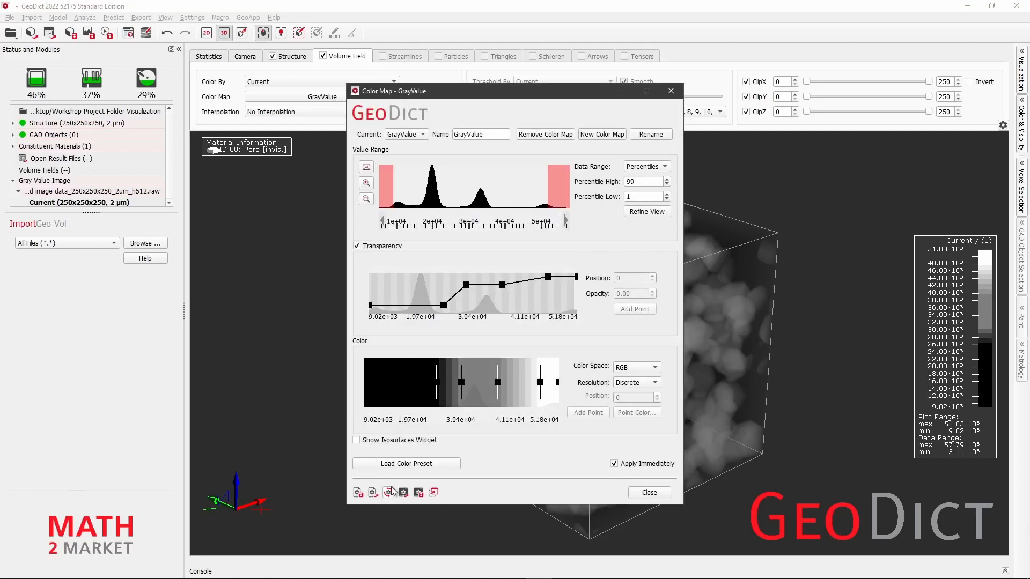
click(649, 492)
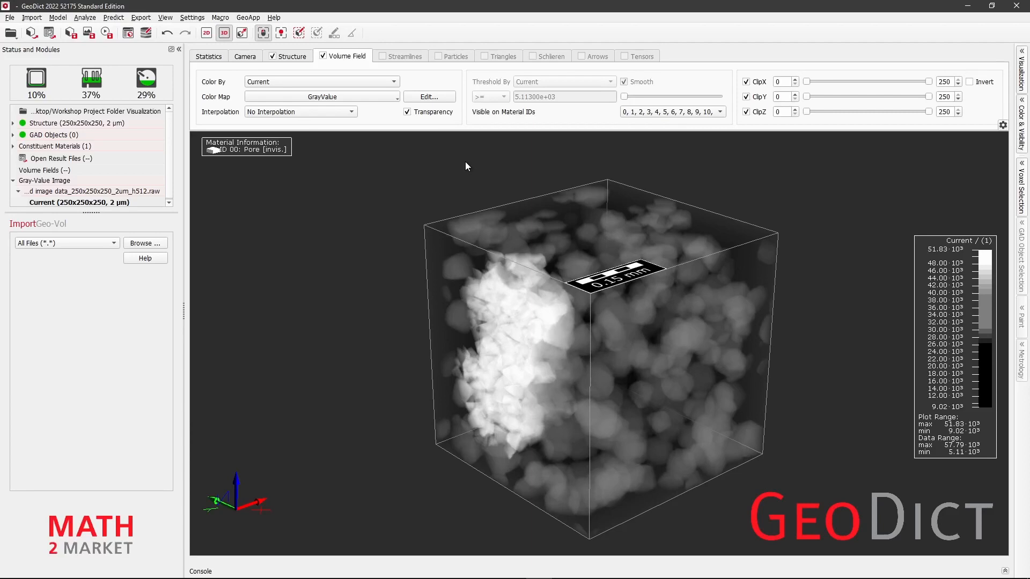
Step: Show the visualization settings, check the Camera group and expand the Data View group
click(1022, 61)
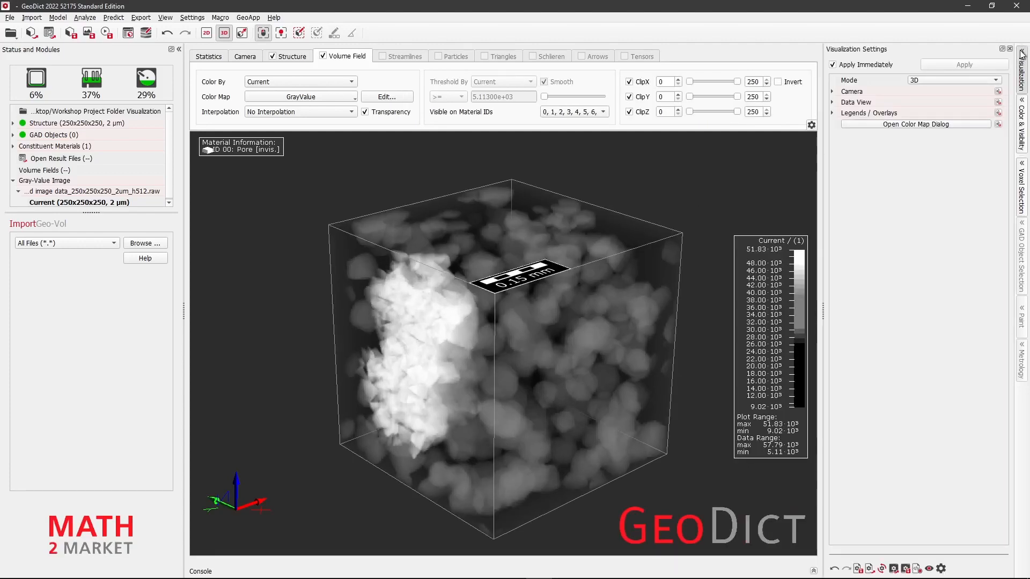
click(1022, 54)
click(1022, 55)
click(833, 92)
click(833, 93)
click(832, 102)
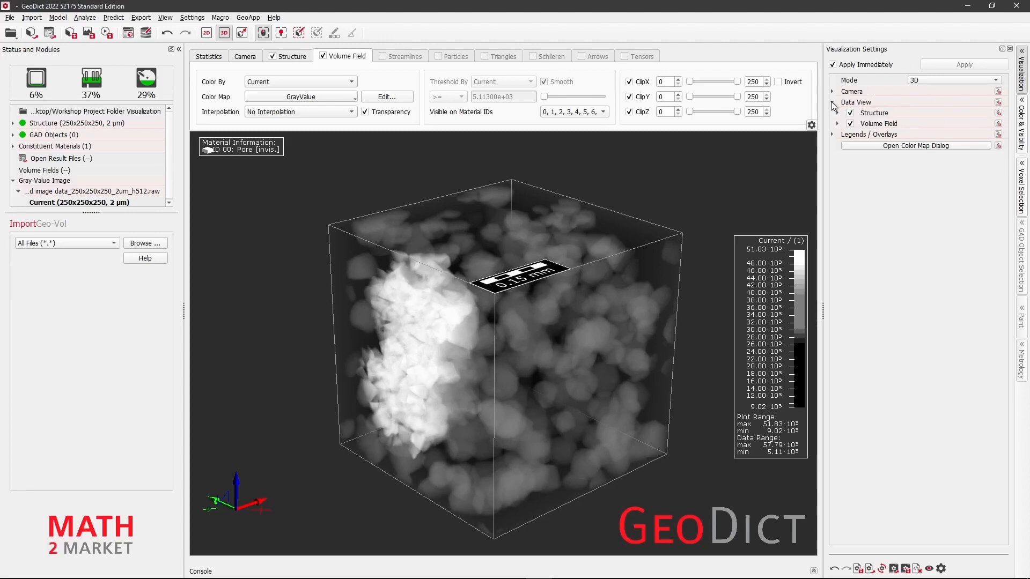
Step: Collapse the Data View group and save the visualization settings as a Python macro named "view status 001" in the project folder
click(831, 135)
click(832, 134)
click(832, 102)
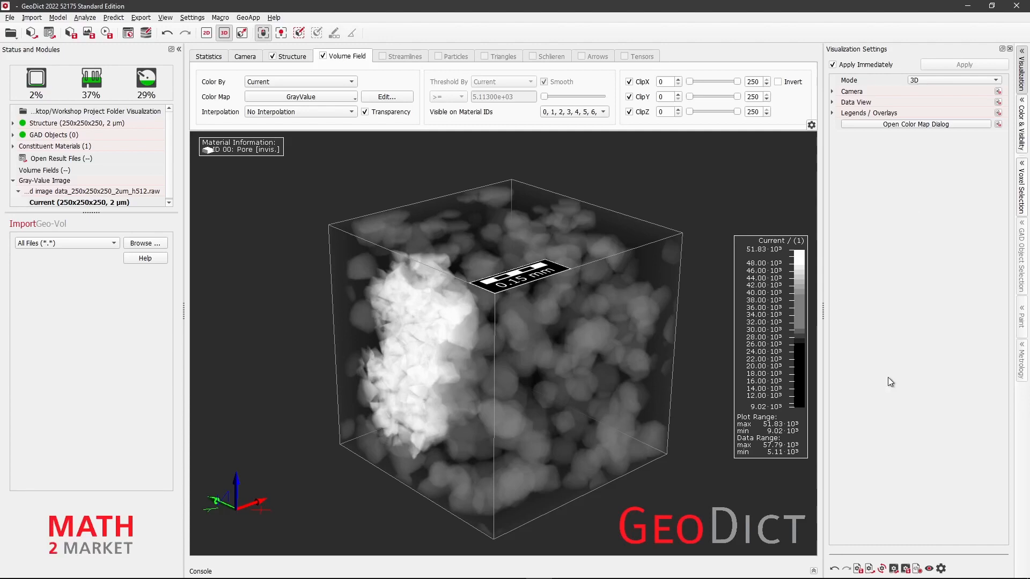
click(858, 569)
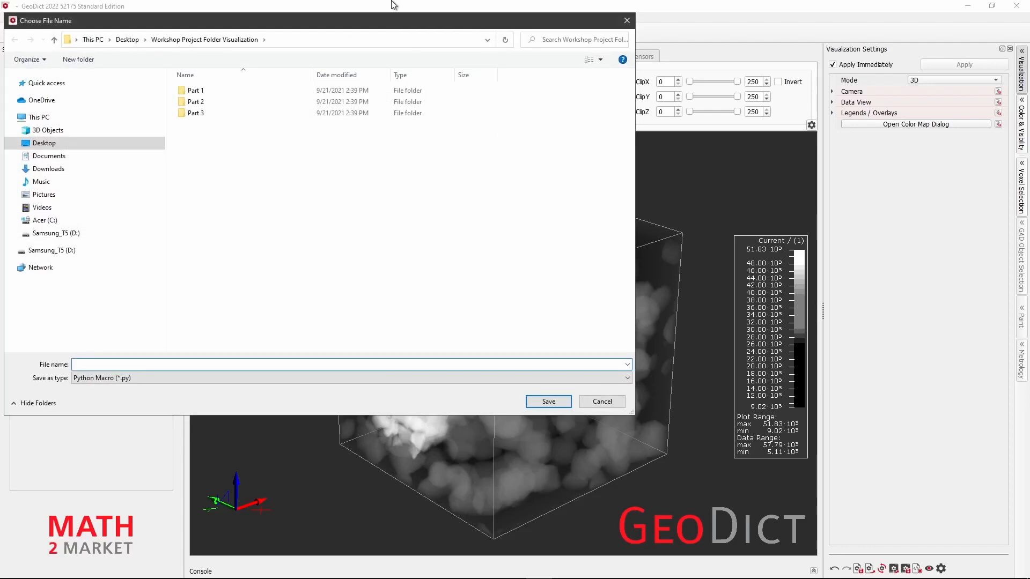
drag(345, 22, 532, 41)
click(290, 379)
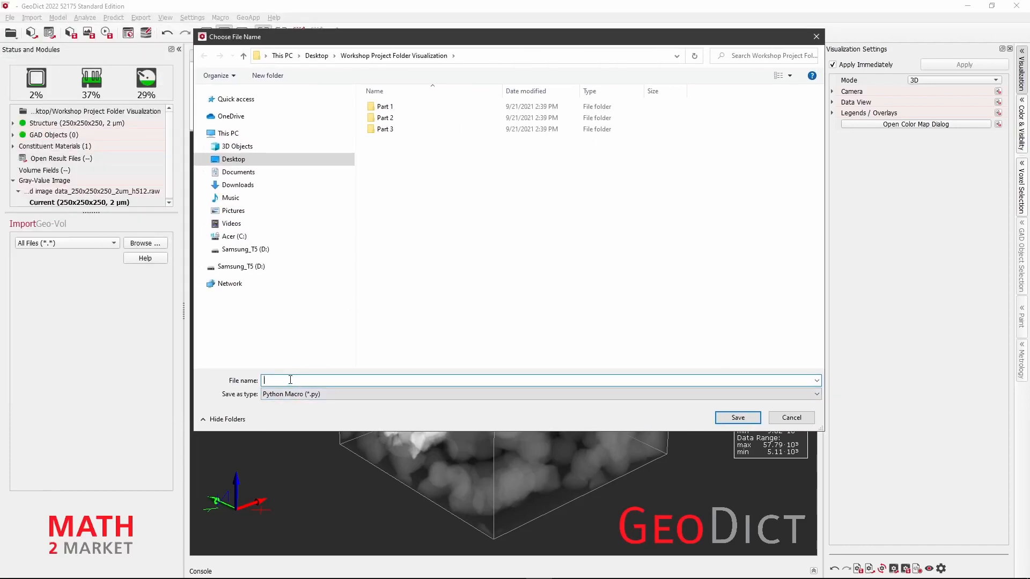
text(view status 001)
click(739, 418)
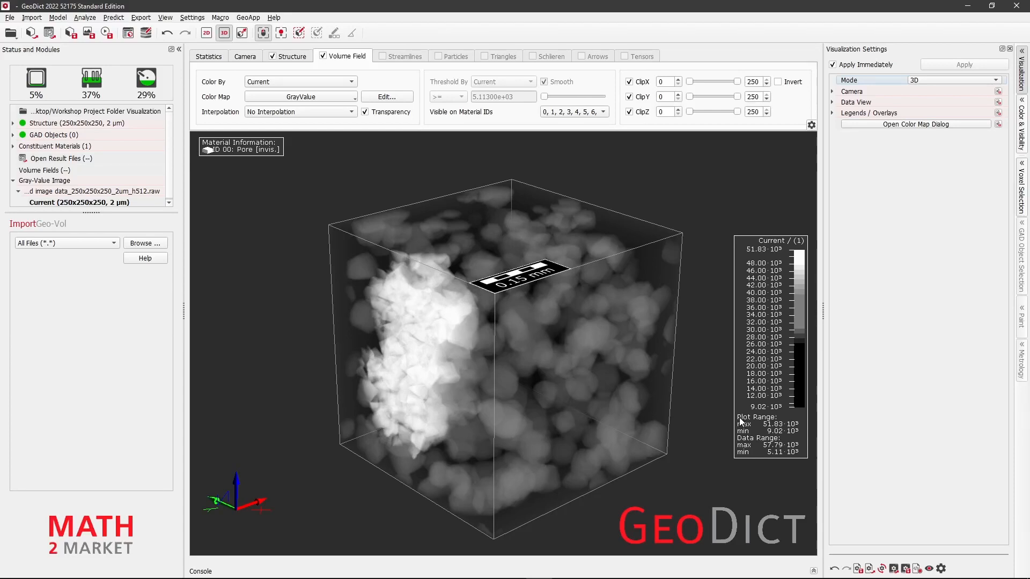
Step: Open the GrayValue color map for editing beside the volume and turn off its immediate application of changes
click(397, 98)
drag(374, 74, 69, 57)
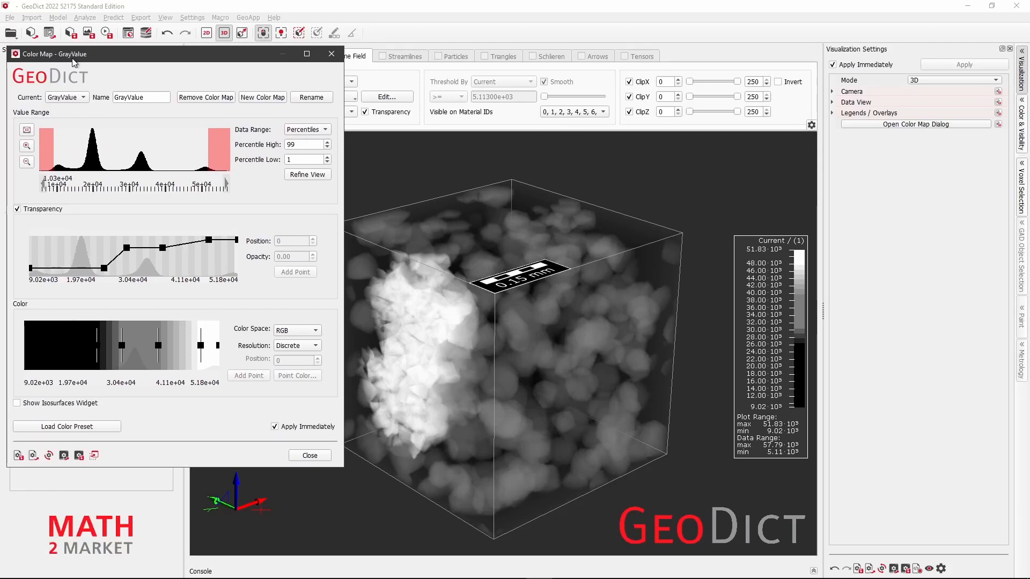
click(275, 428)
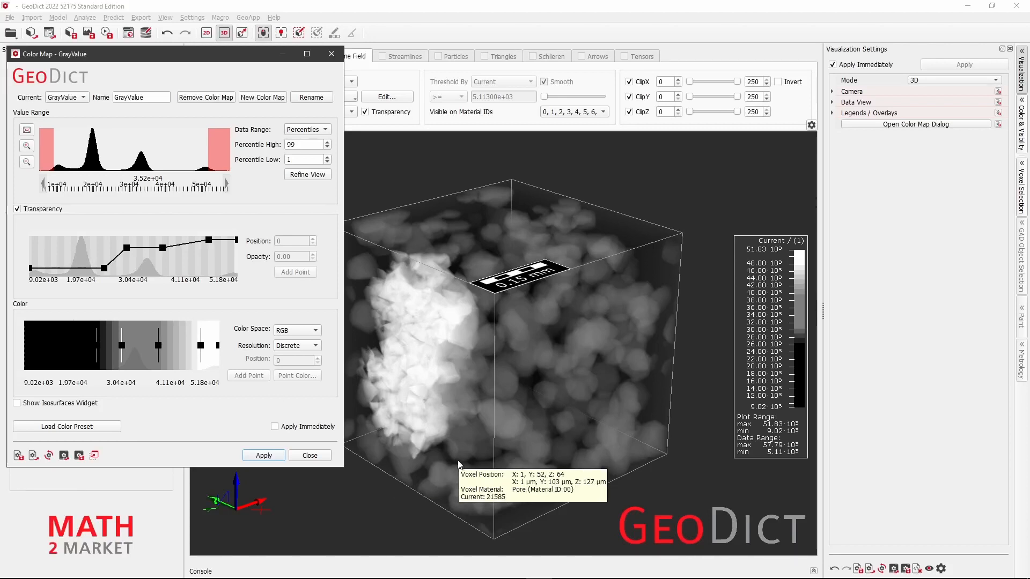
Step: Recolor the two highest color map points, at positions 29 and 32, to orange (#ffaa00)
click(201, 346)
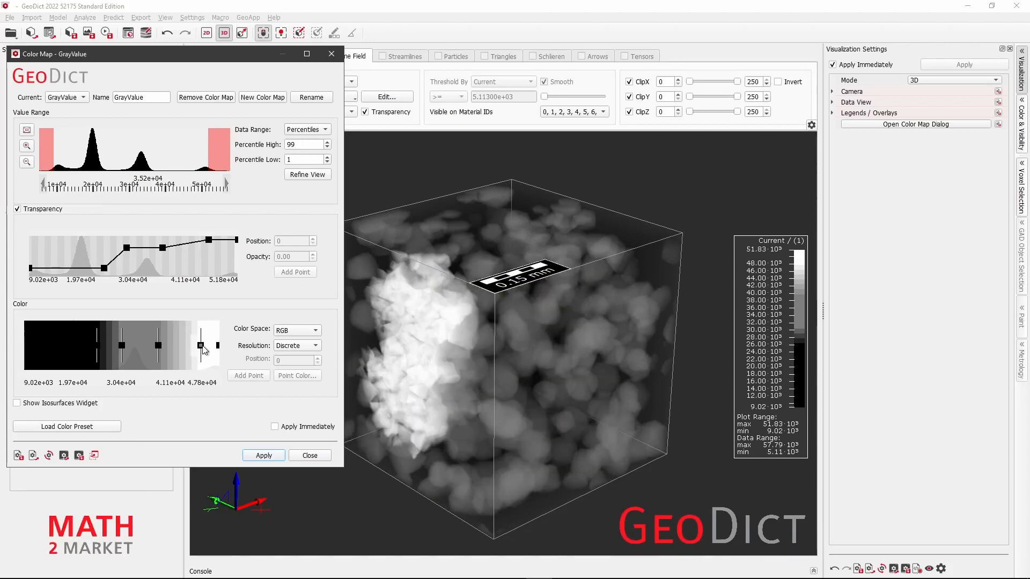
click(201, 347)
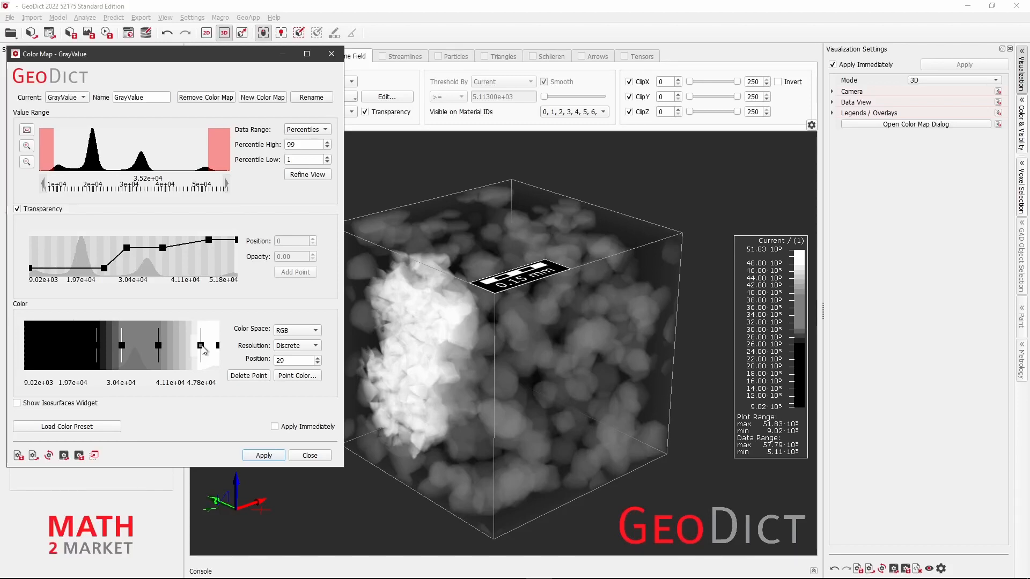
right_click(204, 348)
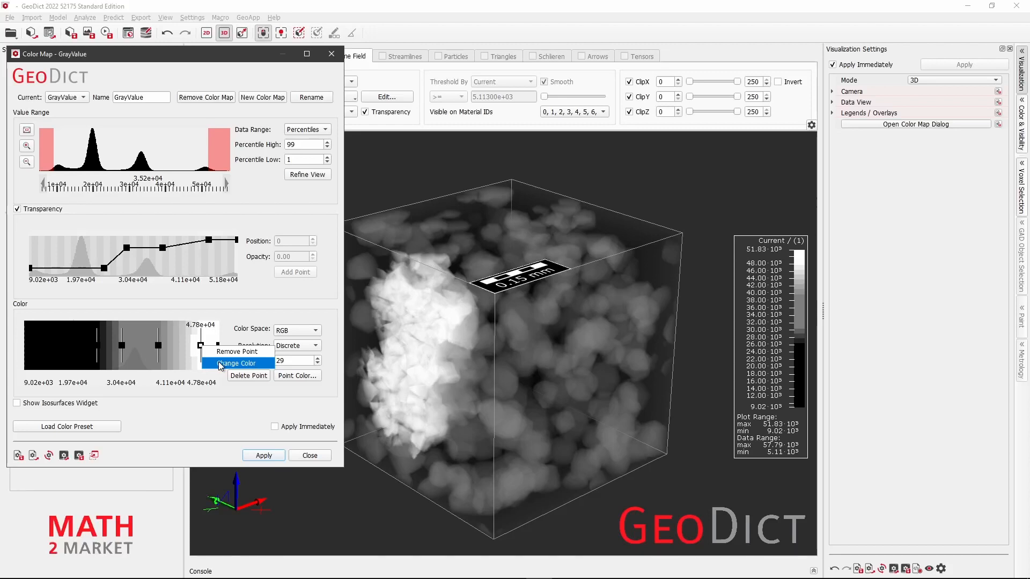
click(218, 365)
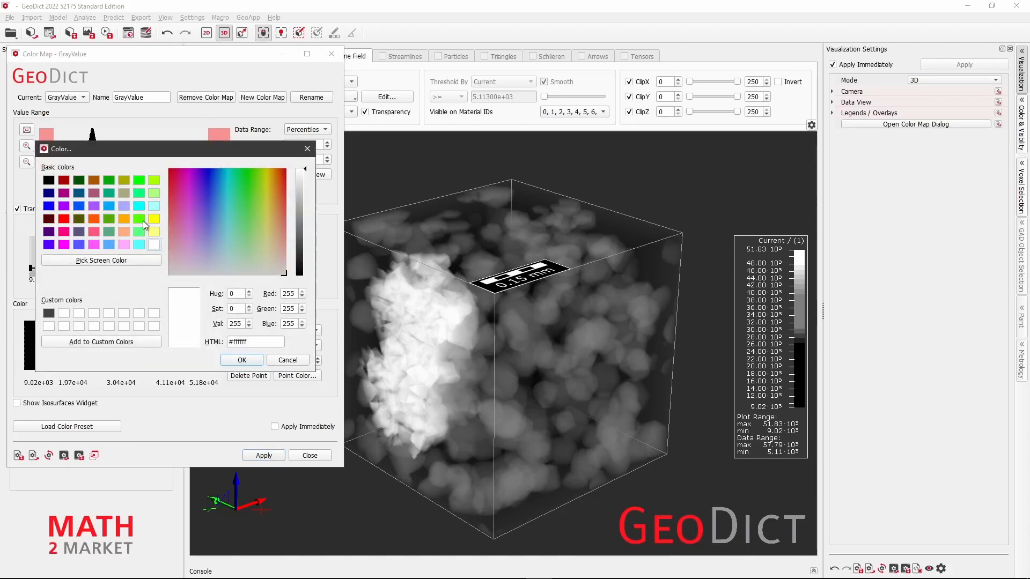
click(126, 218)
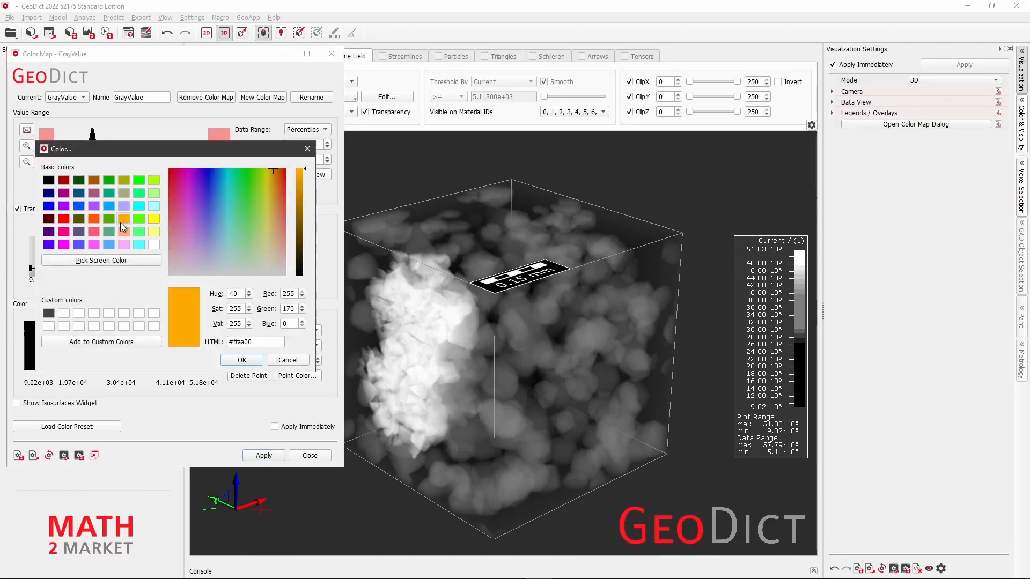
click(243, 360)
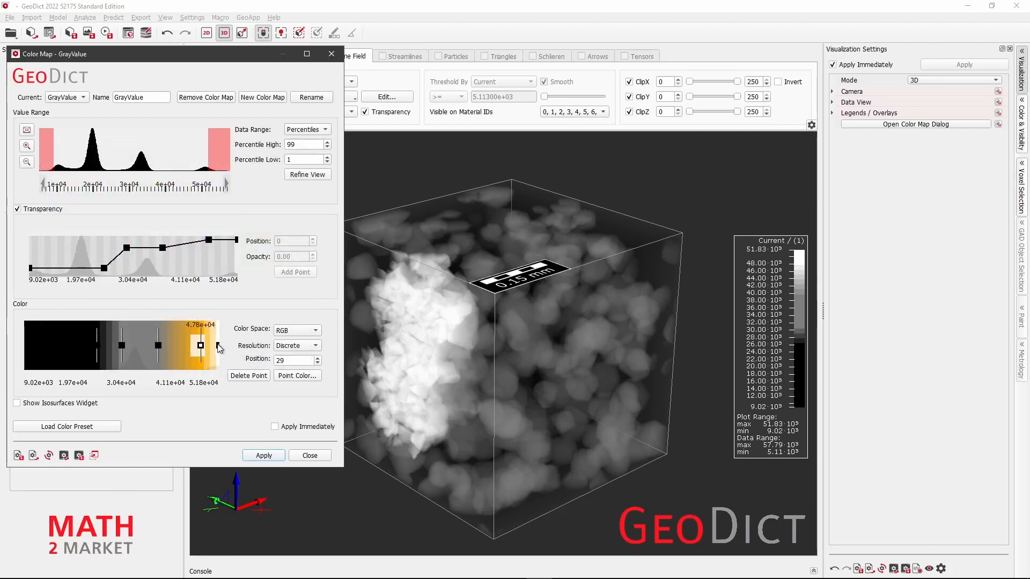
right_click(218, 344)
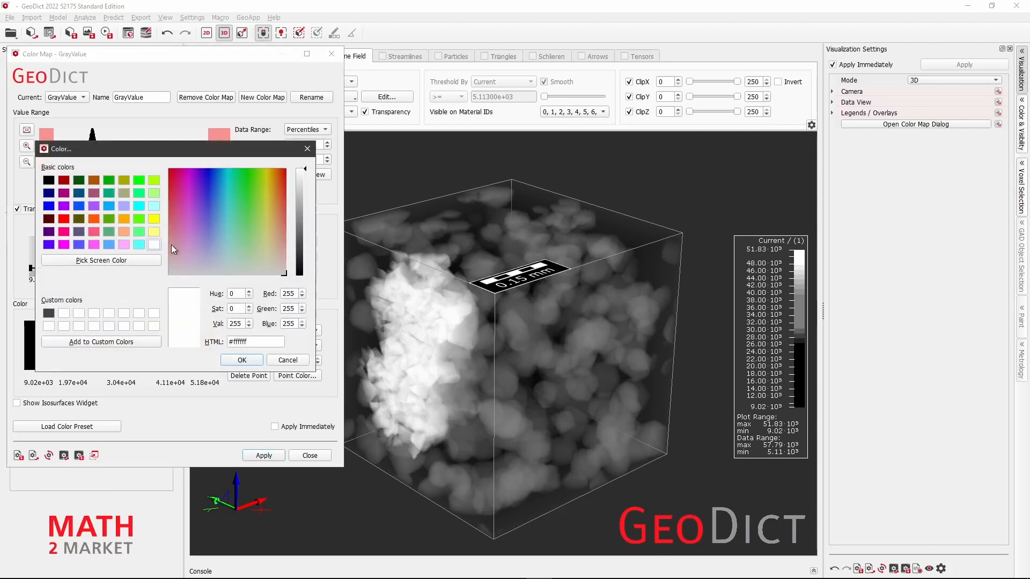
click(125, 219)
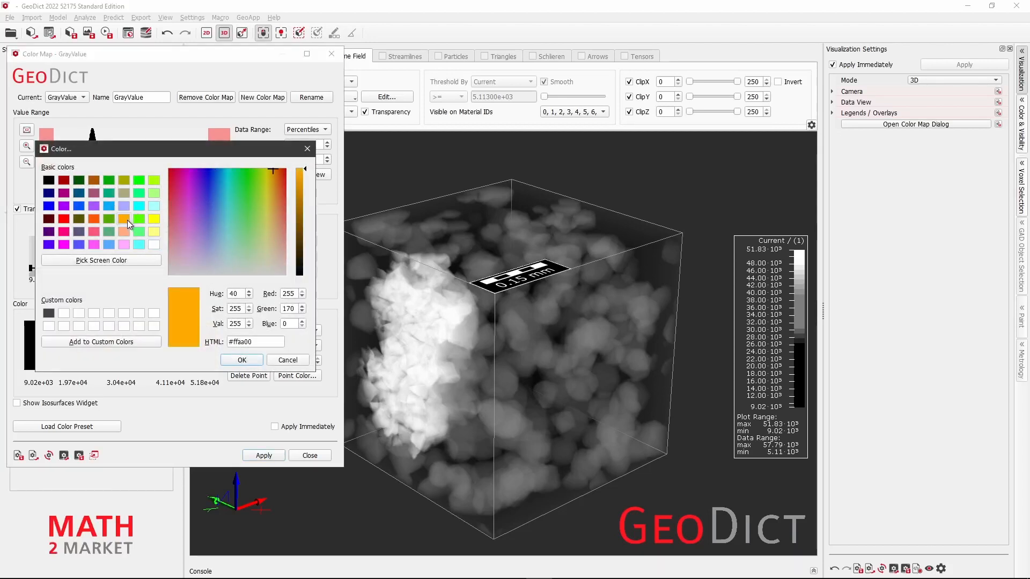
click(254, 362)
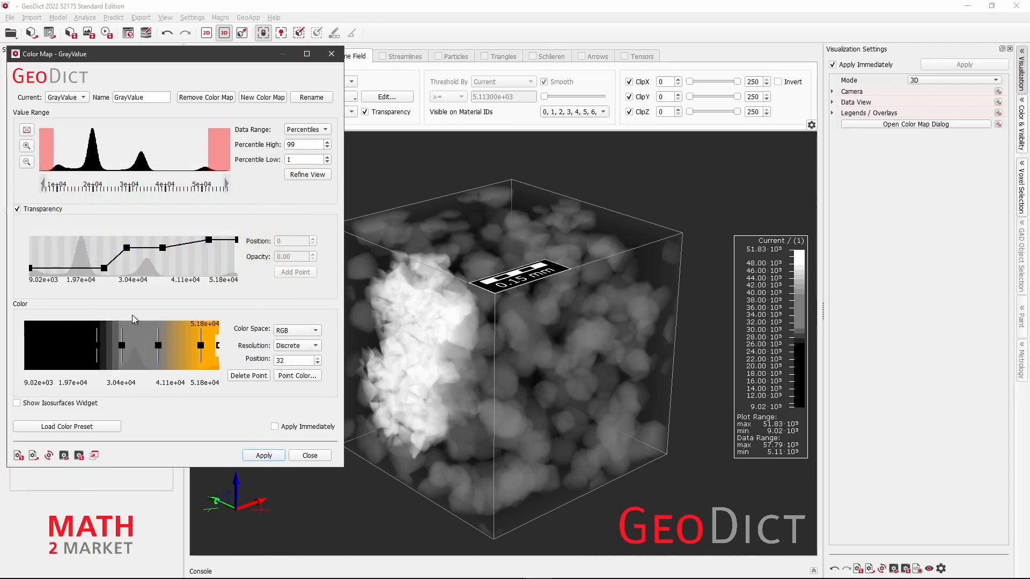
Step: Recolor the color map point at position 16 to light blue (#00aaff)
right_click(122, 345)
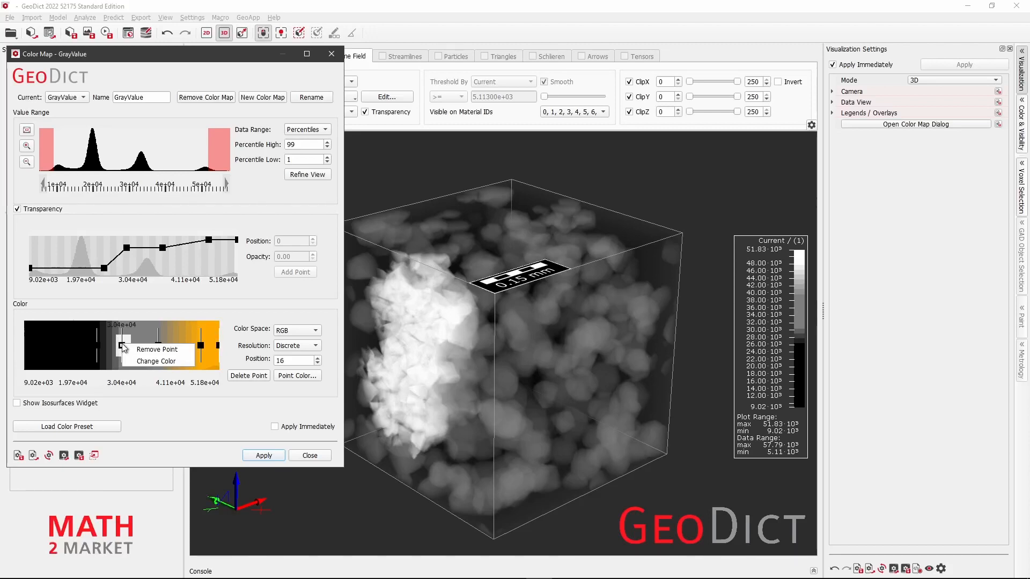
click(140, 361)
click(108, 206)
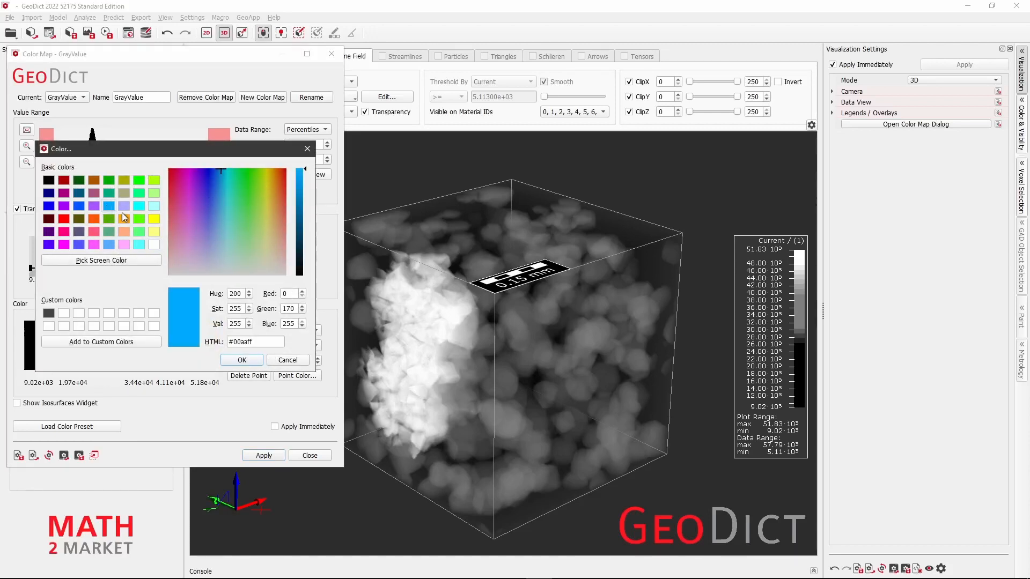
click(241, 359)
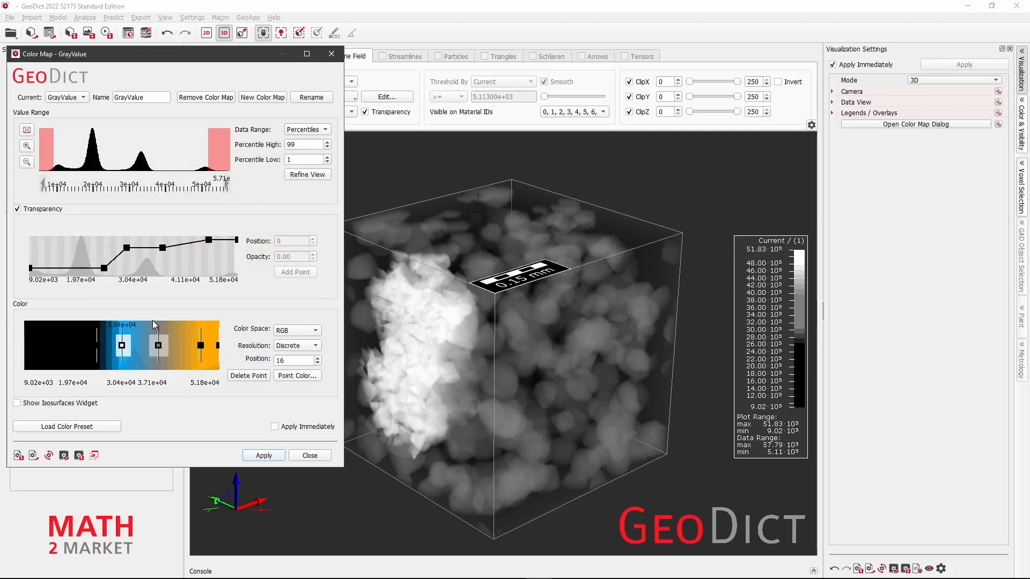
Step: Recolor the color map point at position 22 to violet (#aa55ff)
click(158, 346)
right_click(159, 346)
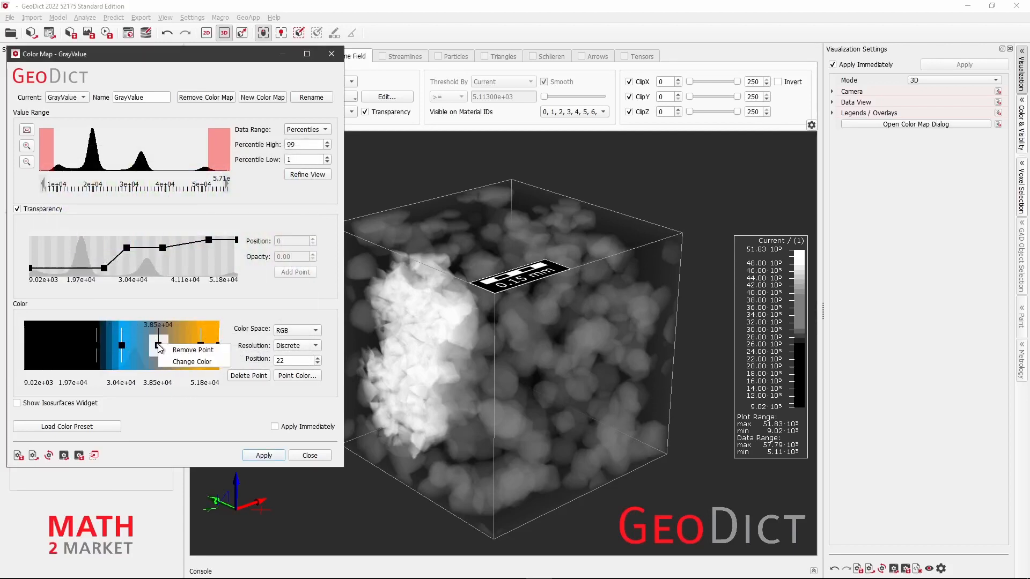
click(185, 362)
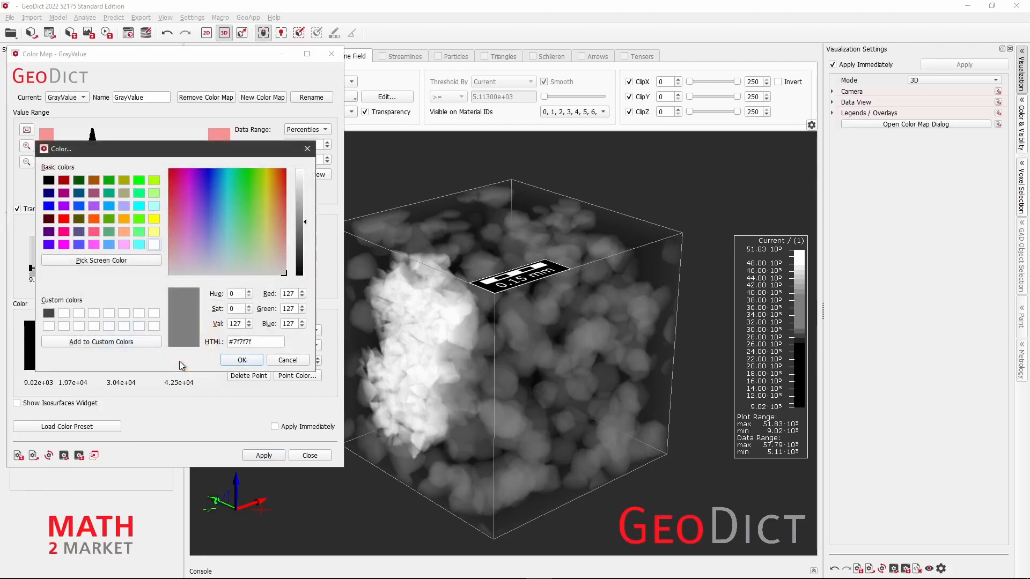
click(93, 205)
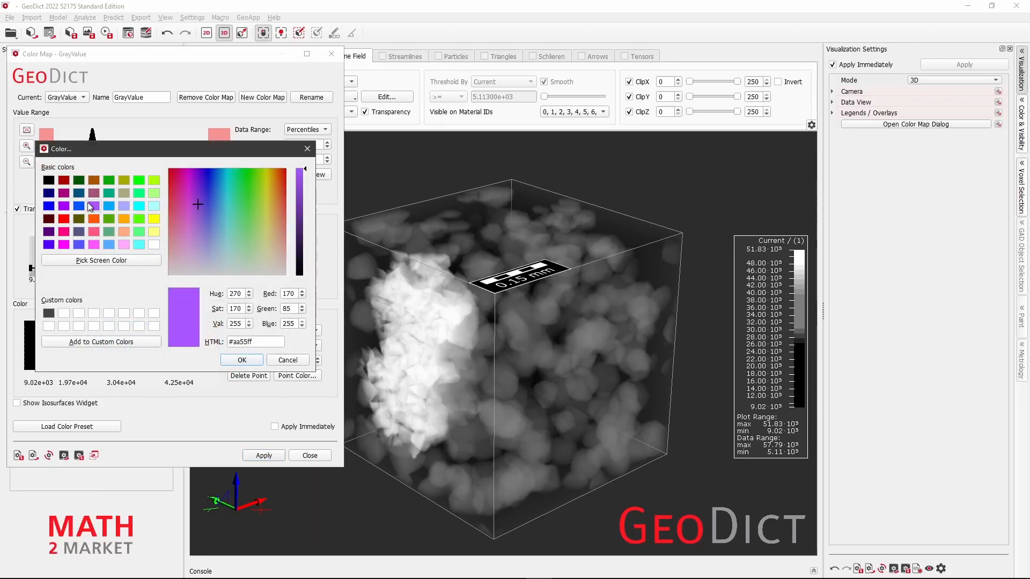
click(239, 360)
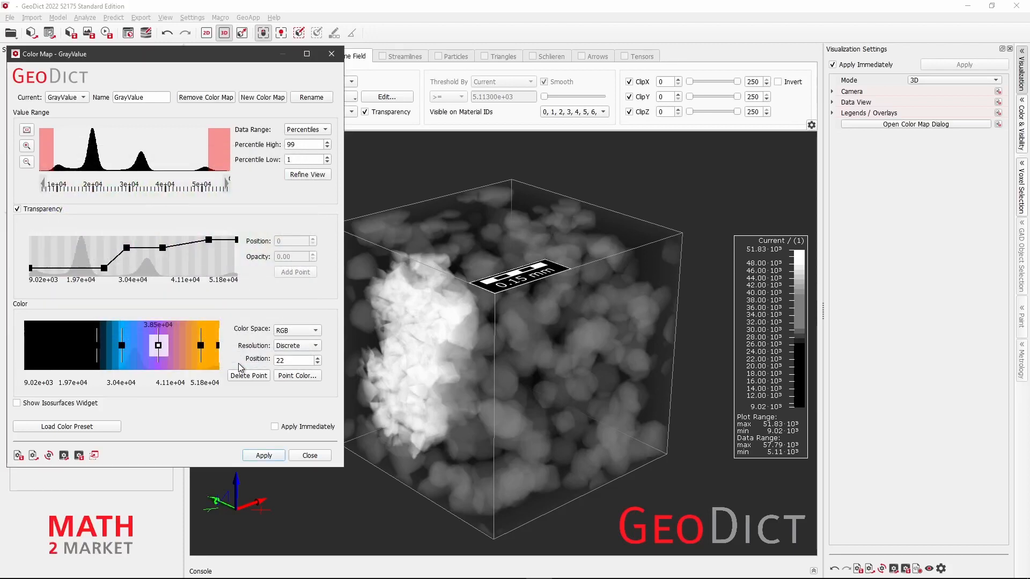
Step: Apply the recolored GrayValue color map to the volume and close the color map dialog
click(263, 455)
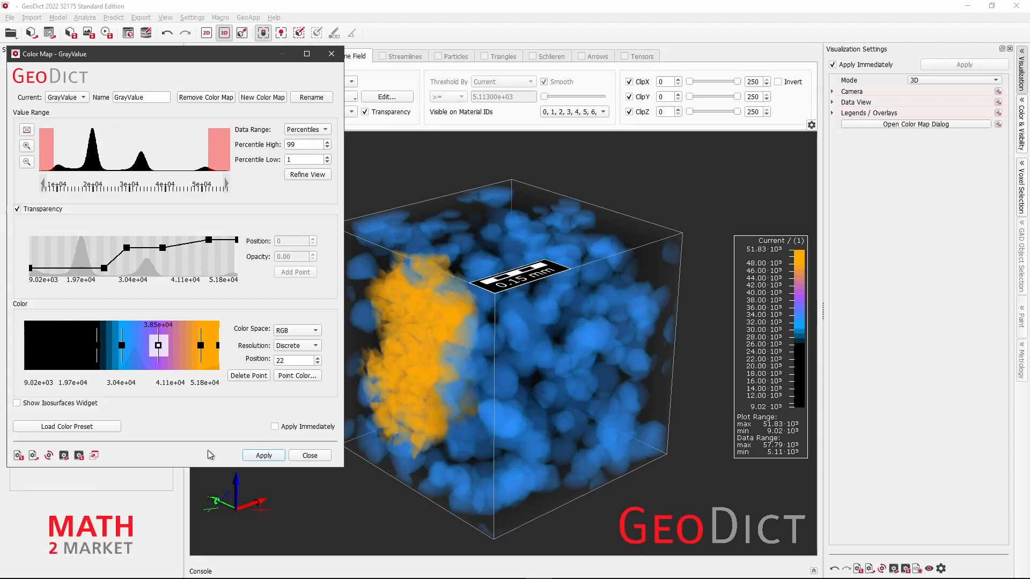
drag(456, 320, 517, 414)
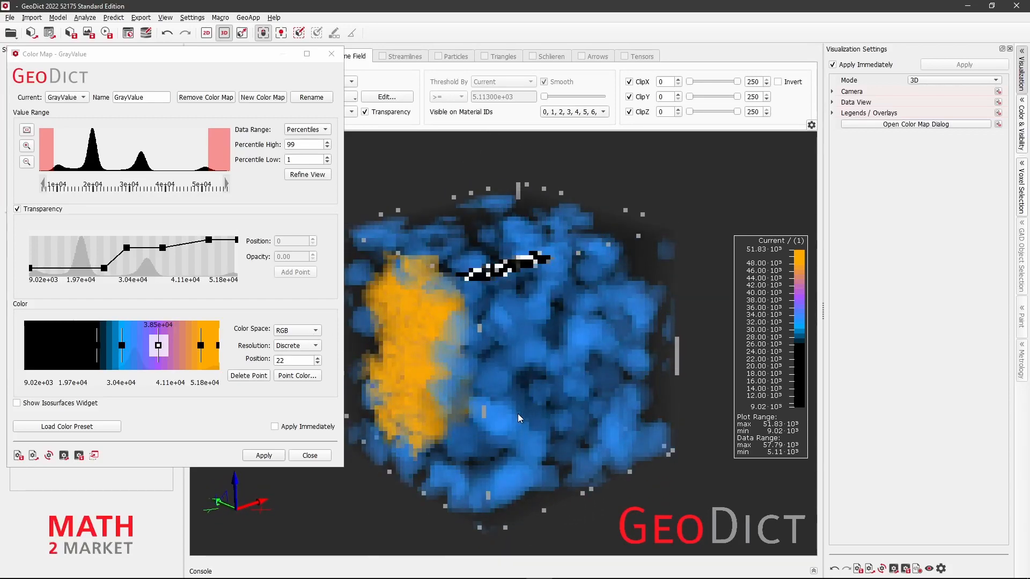
click(305, 456)
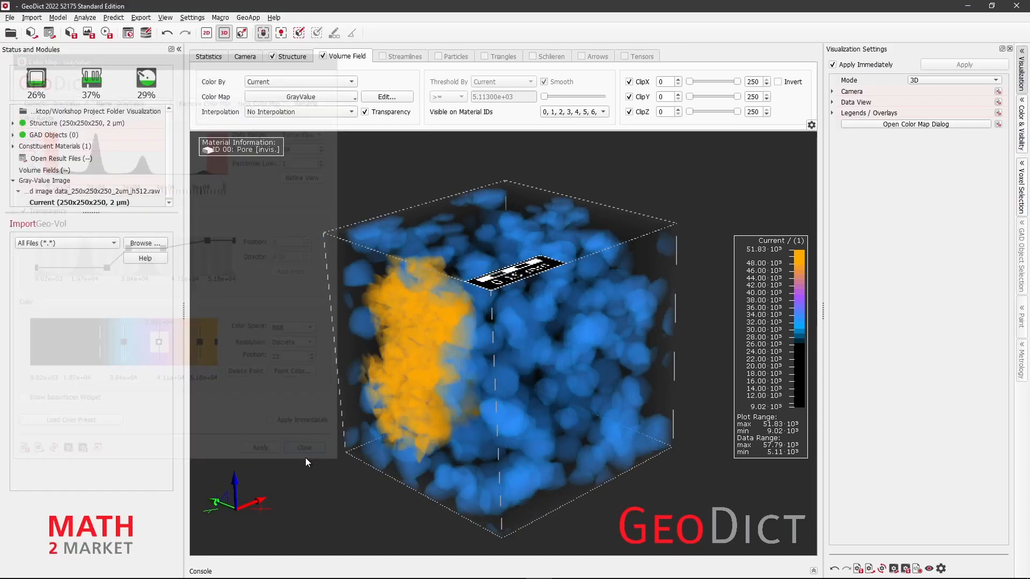
drag(368, 332, 415, 266)
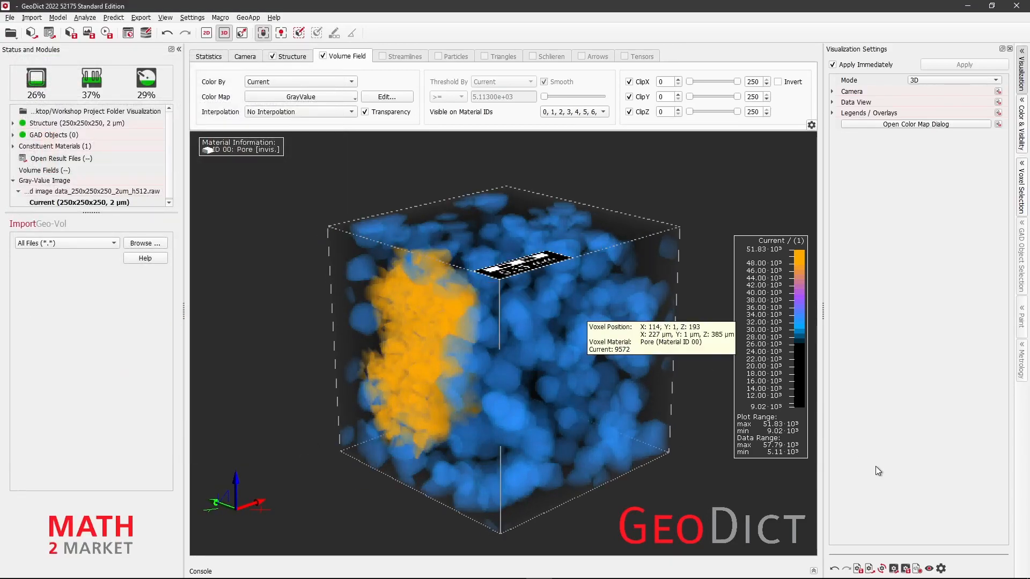
Step: Save the visualization settings as another Python macro, replacing the number in the "view status 001" file name with "orange blue"
click(858, 568)
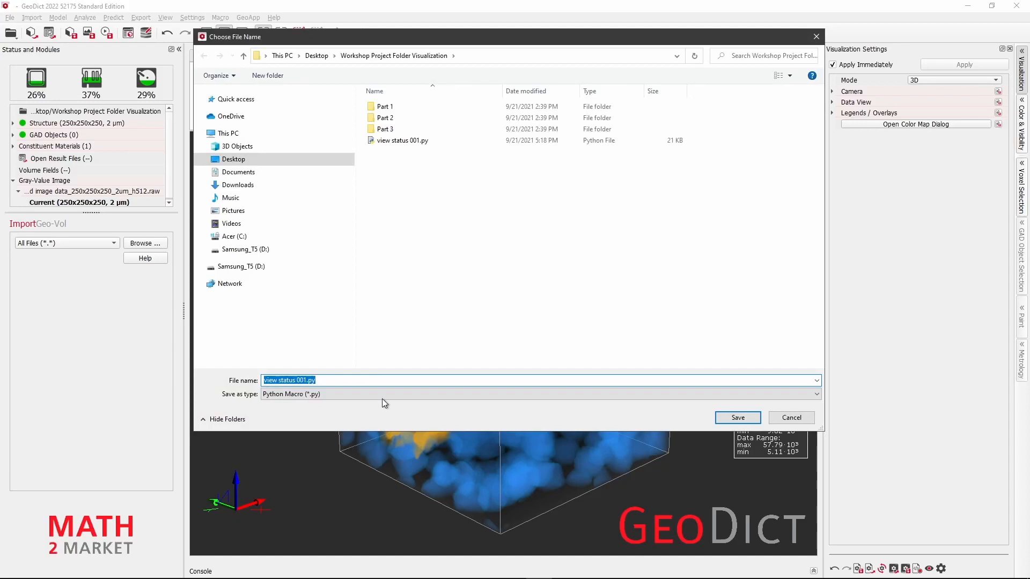
click(307, 380)
double_click(307, 380)
click(307, 381)
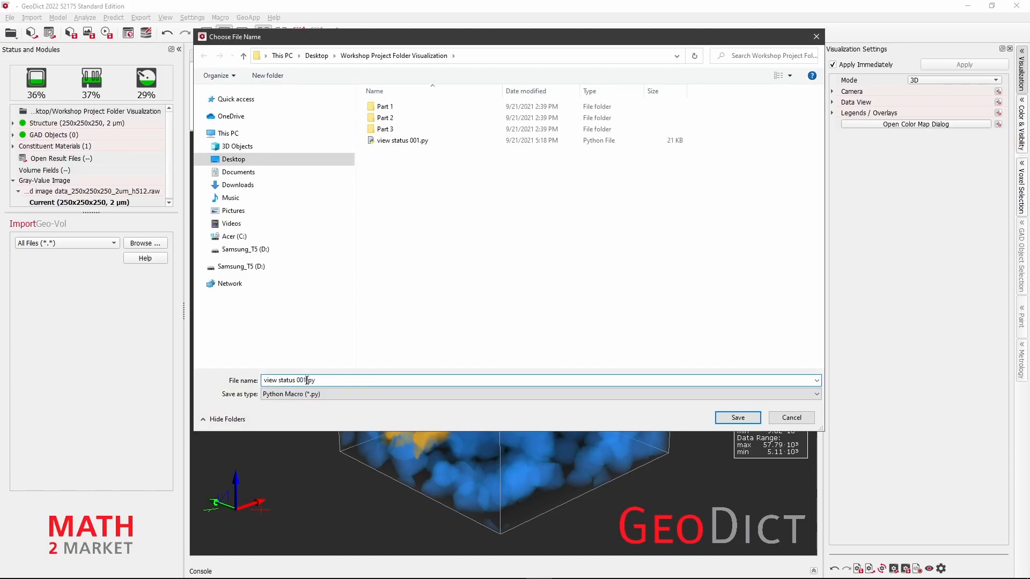
drag(305, 380, 298, 381)
text(orange blue)
click(719, 414)
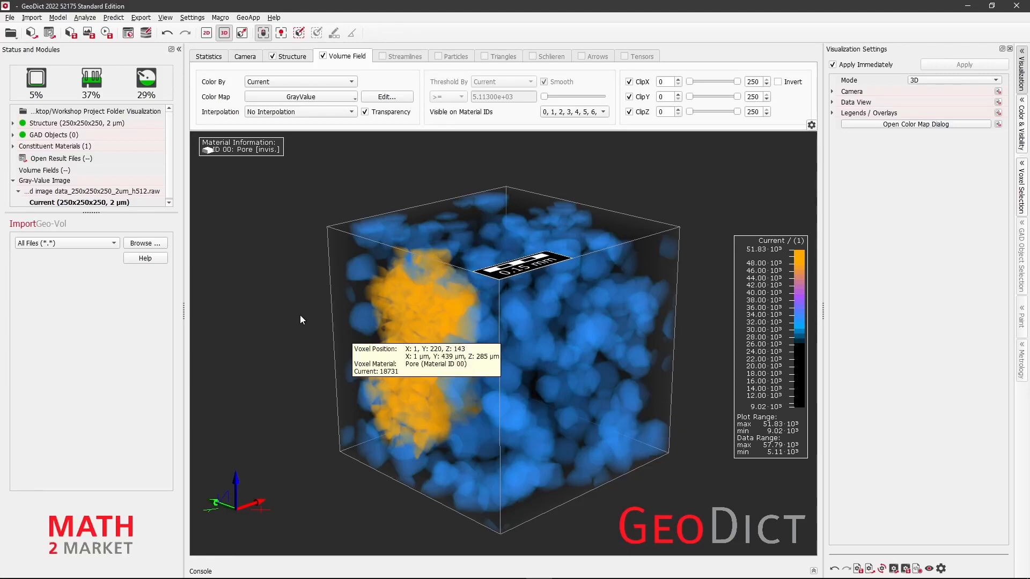
Step: Set the camera rotation to HDG 38, ATT 22 and BNK -65
mouse_move(603, 314)
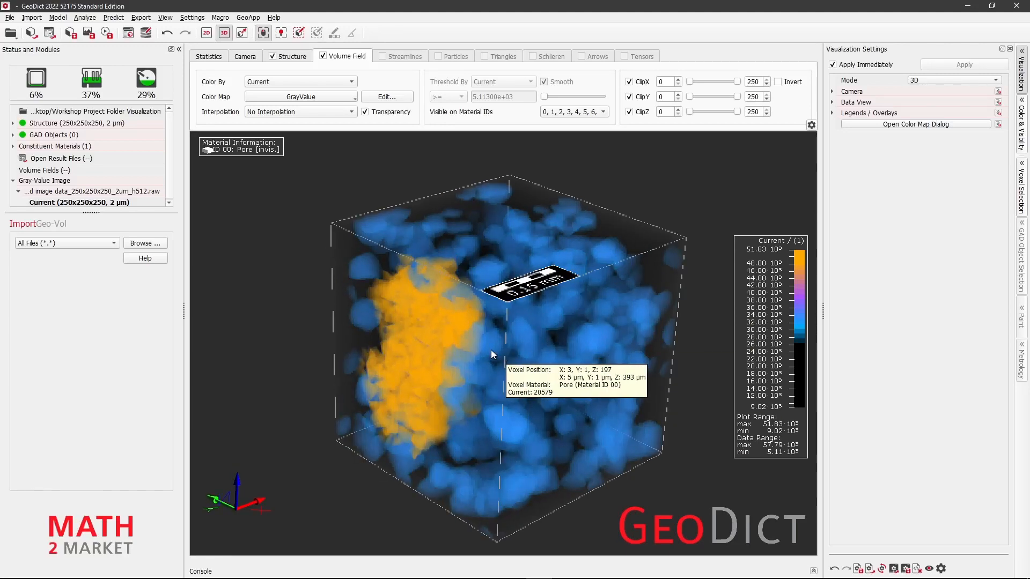
click(245, 57)
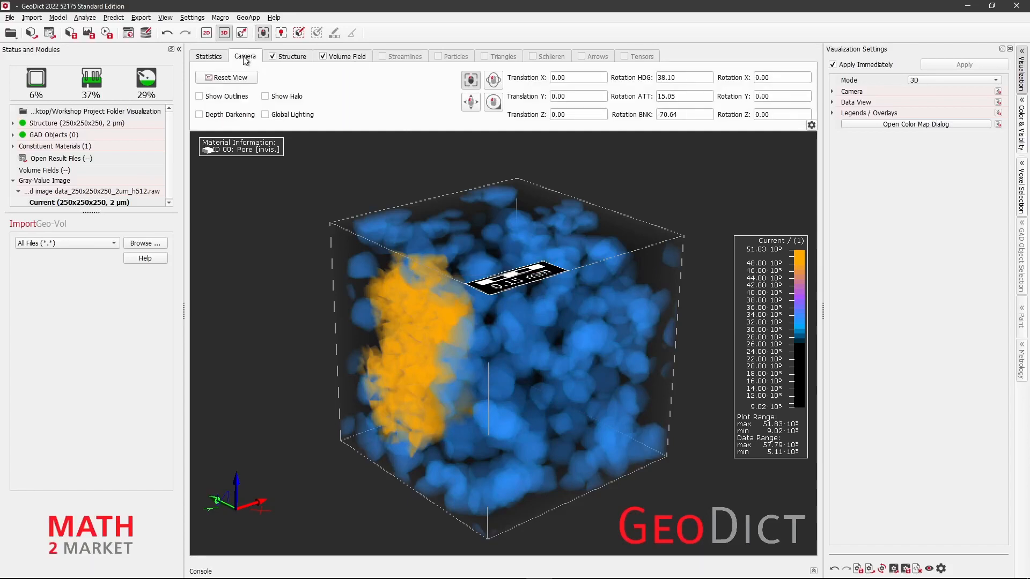
drag(697, 78, 659, 117)
text(38)
text(22)
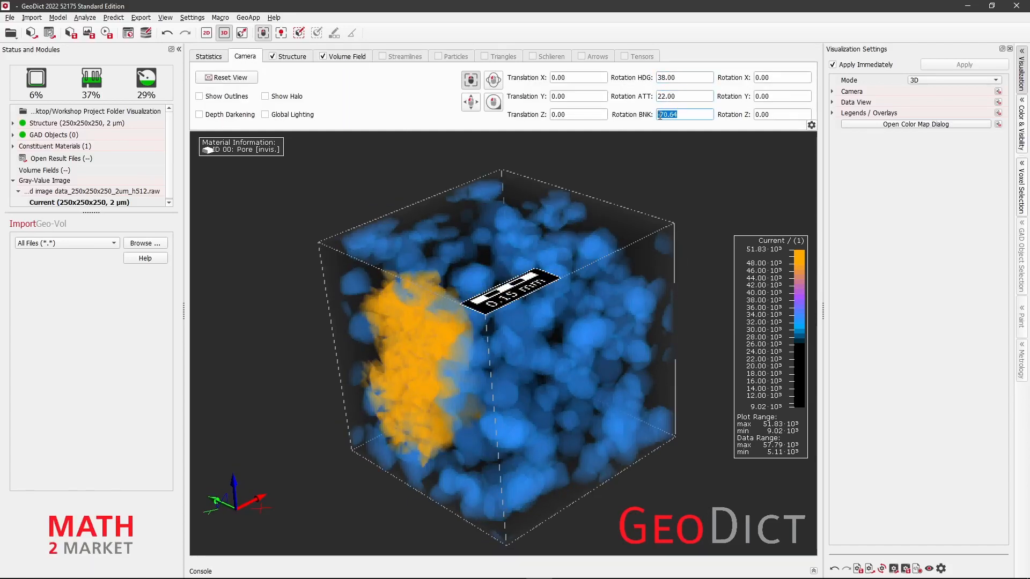
text(-65)
key(Return)
mouse_move(449, 341)
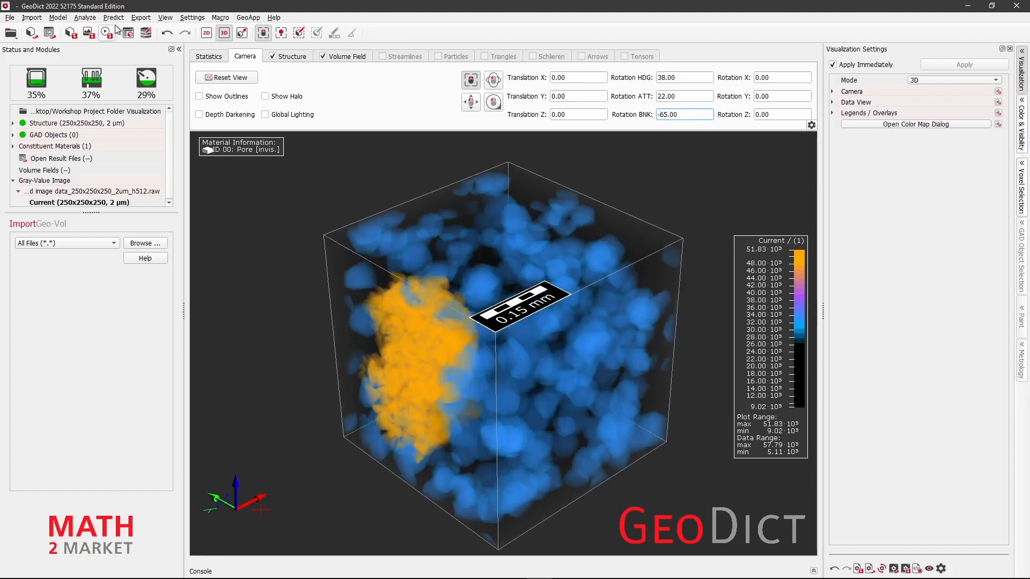
click(9, 17)
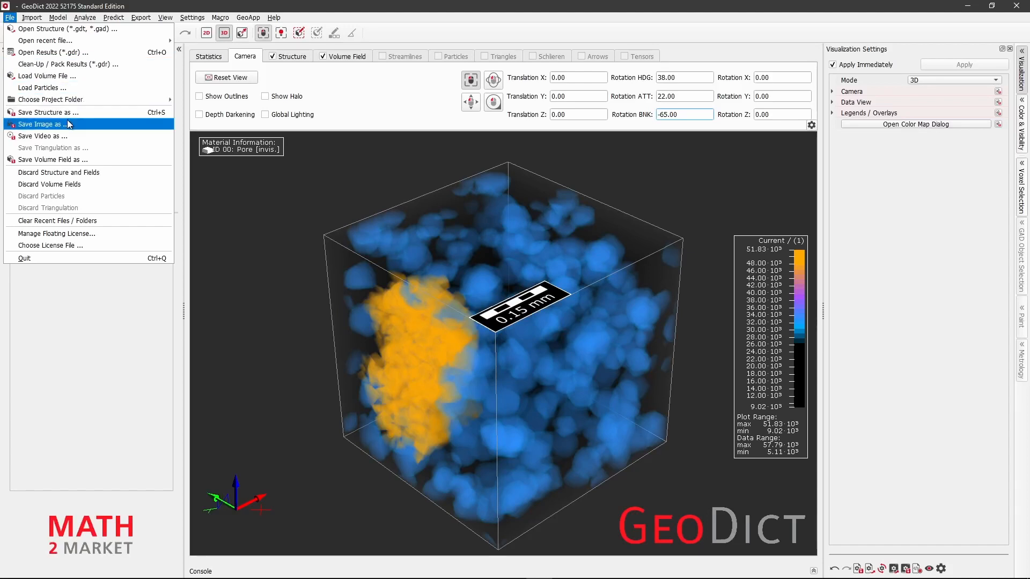
key(Escape)
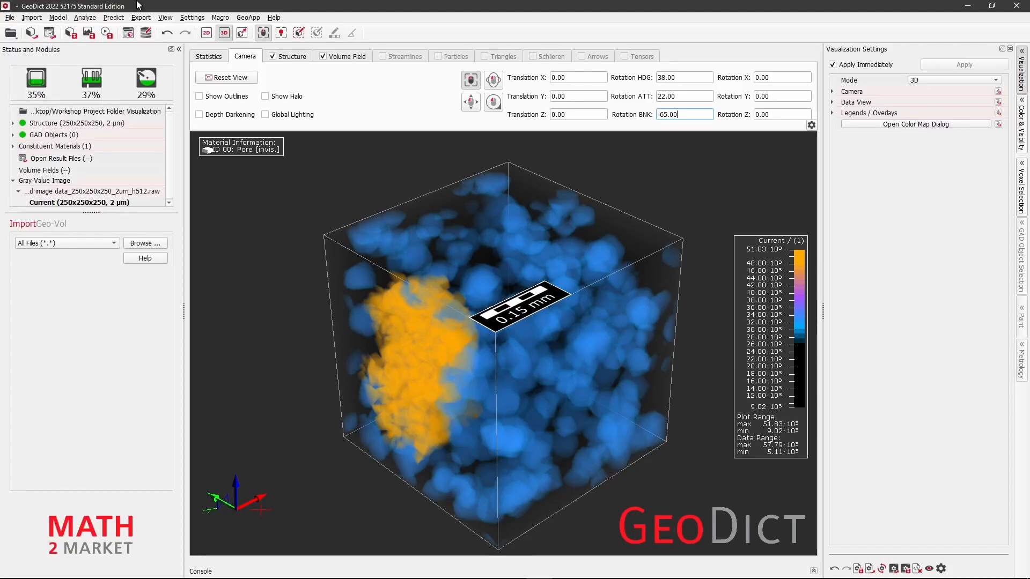
Step: Start exporting the current view as an image and move the export dialog off the volume
click(91, 34)
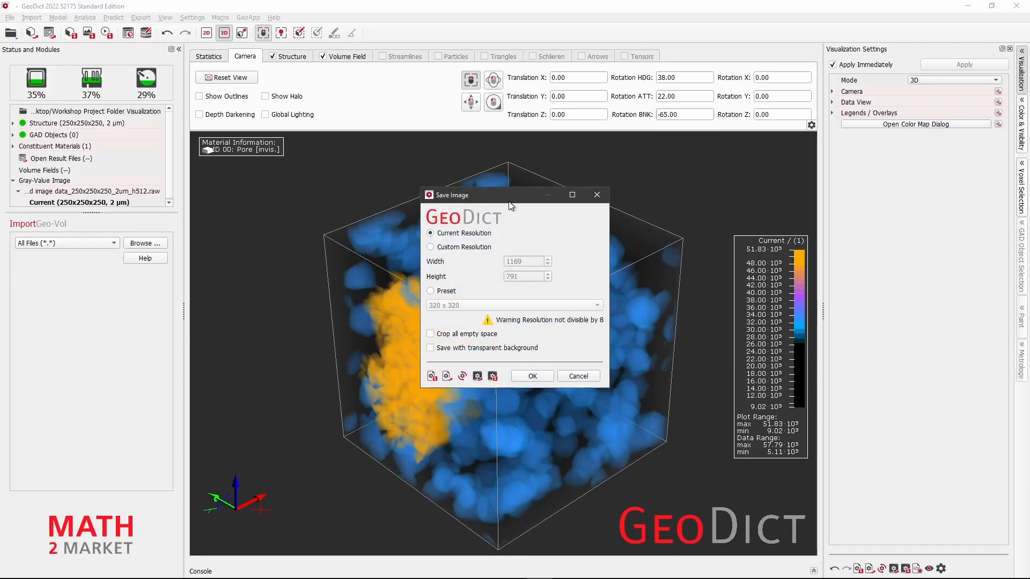
drag(509, 202, 282, 148)
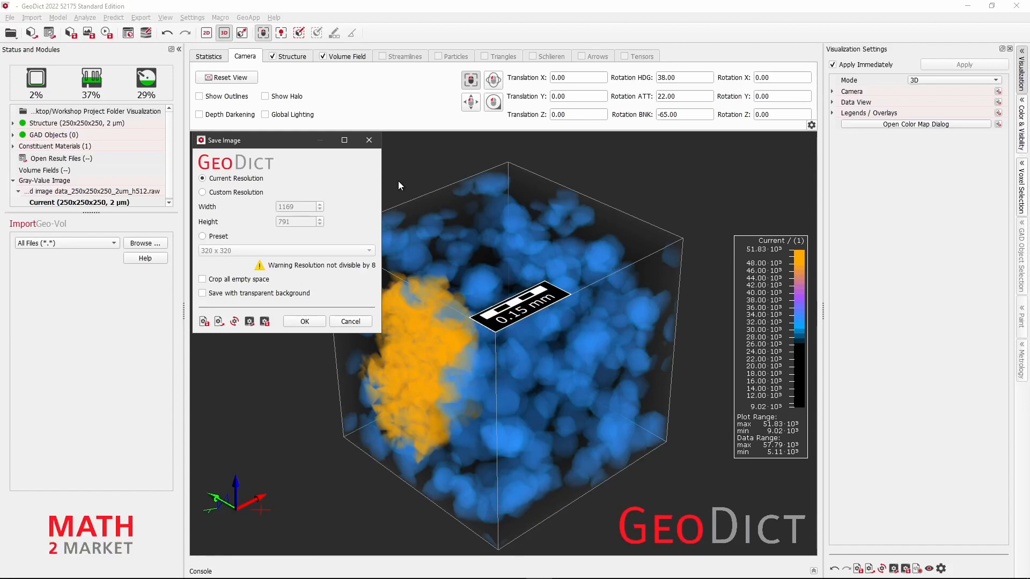
Step: Try a custom resolution and the 1920 x 1080 (Full HD, 1080p) preset for the image, returning to the current resolution
click(204, 192)
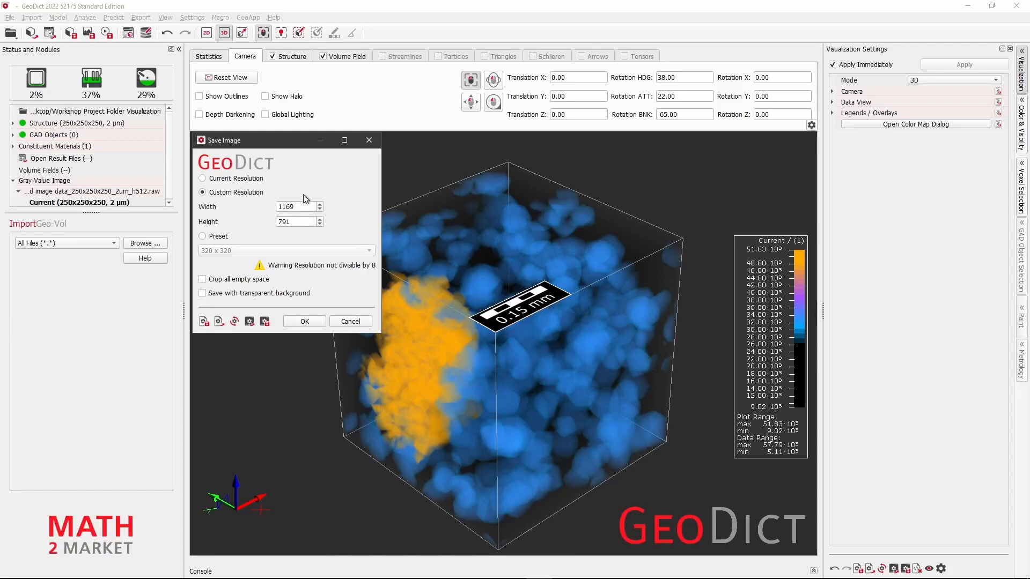
double_click(298, 206)
key(Tab)
click(203, 237)
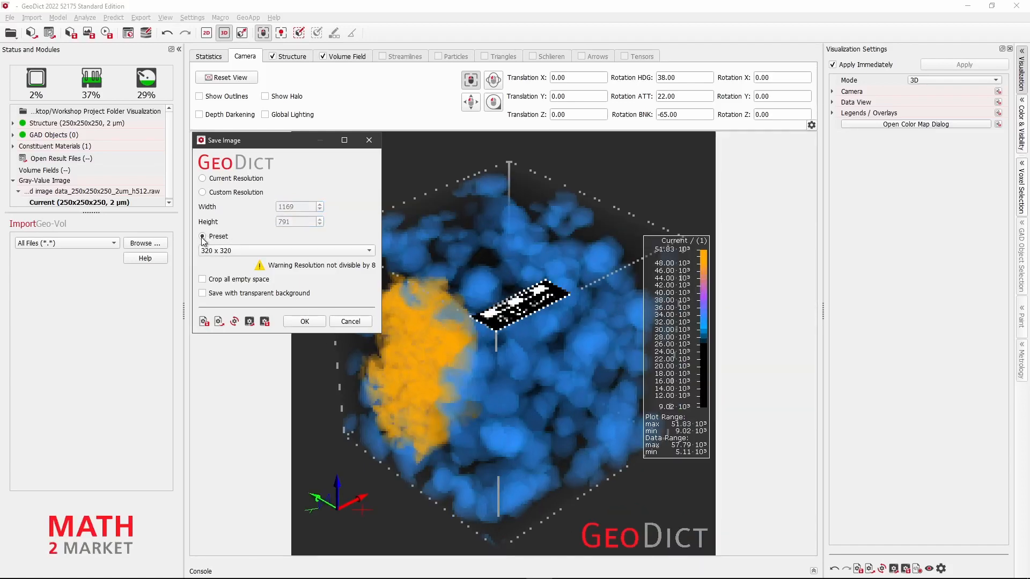
click(240, 251)
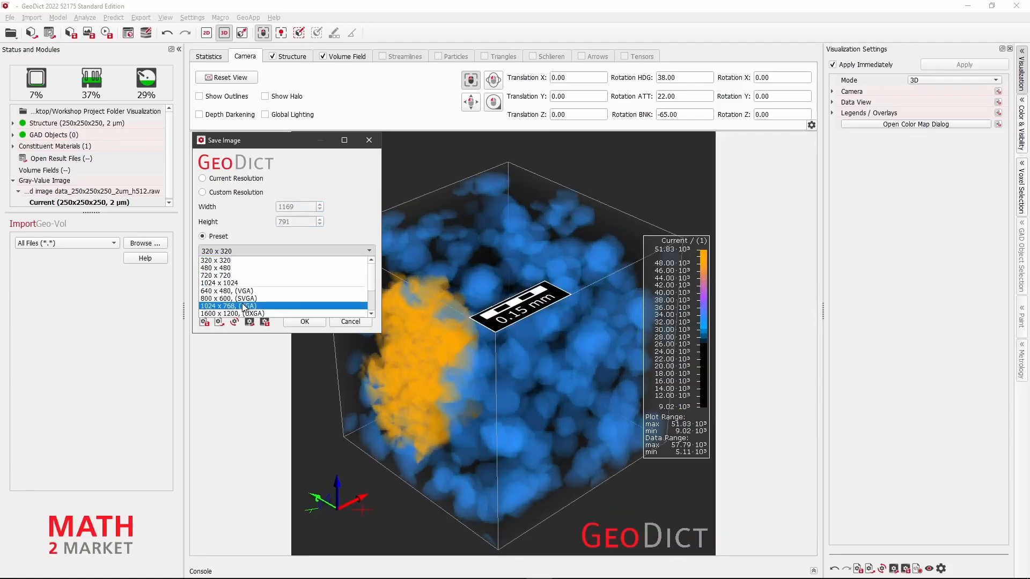
scroll(239, 284, down, 2)
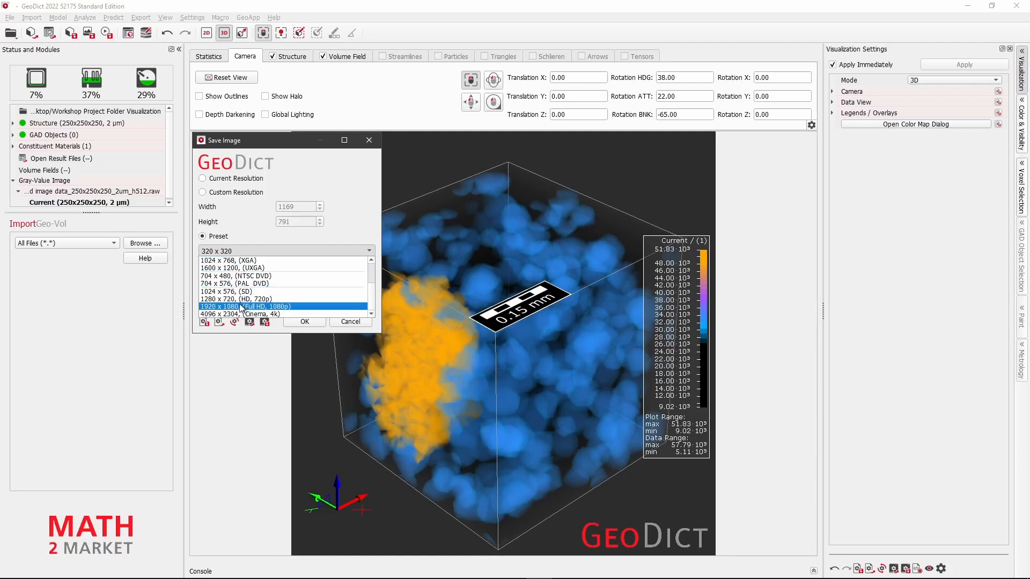
click(240, 306)
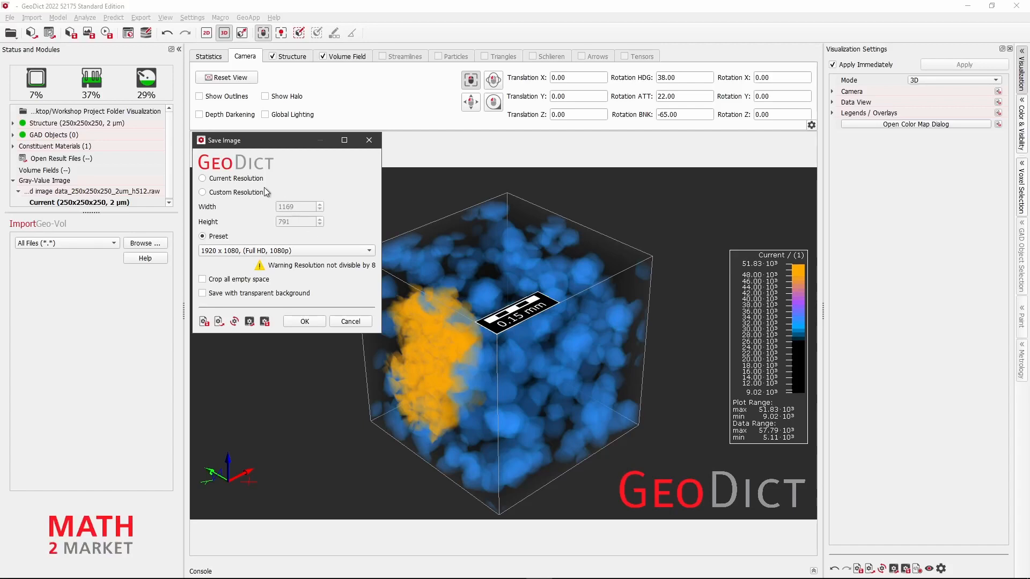
click(244, 178)
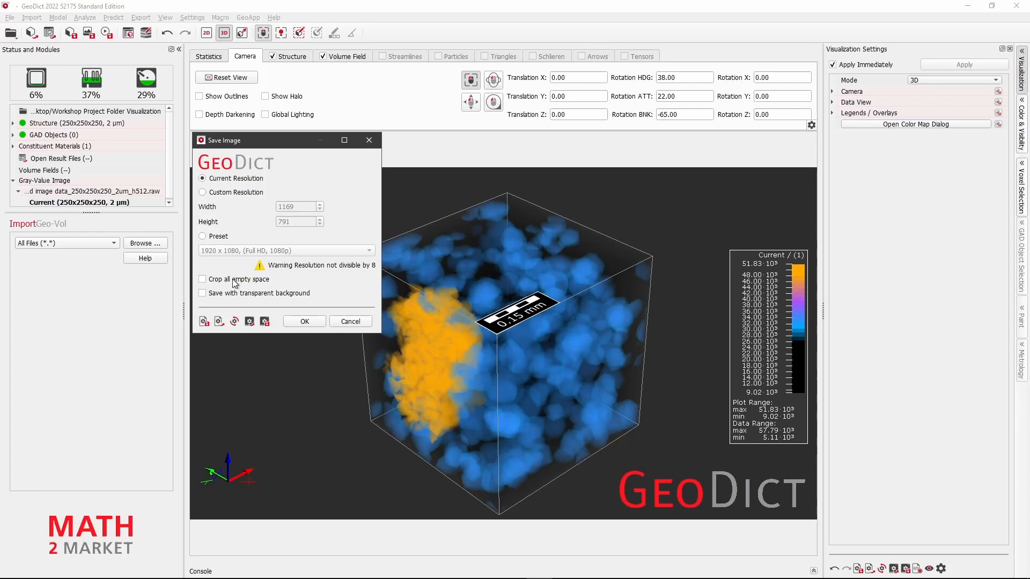
Step: Enable cropping of all empty space for the exported image and reposition the dialog to check the model
click(202, 280)
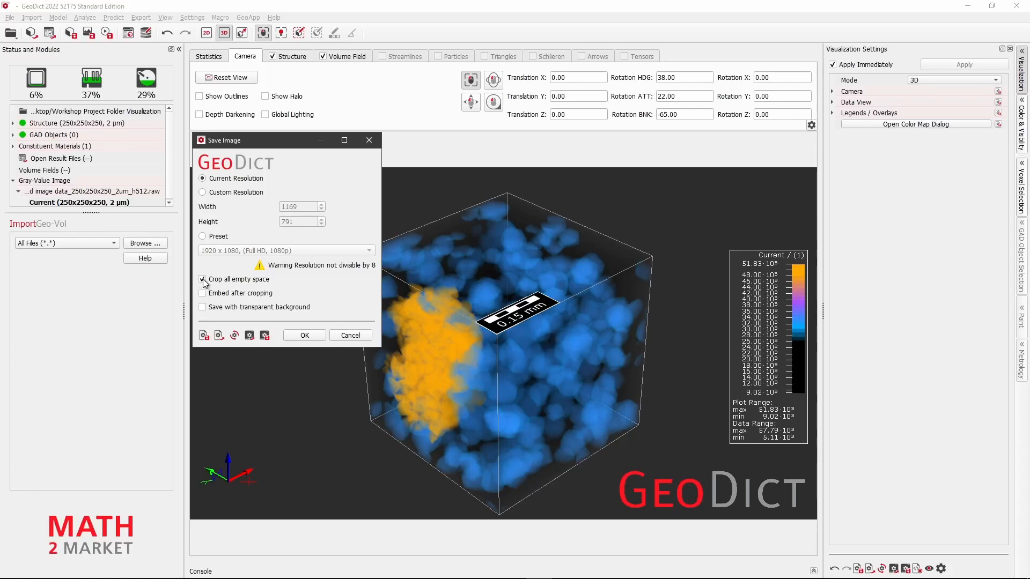
drag(258, 140, 89, 28)
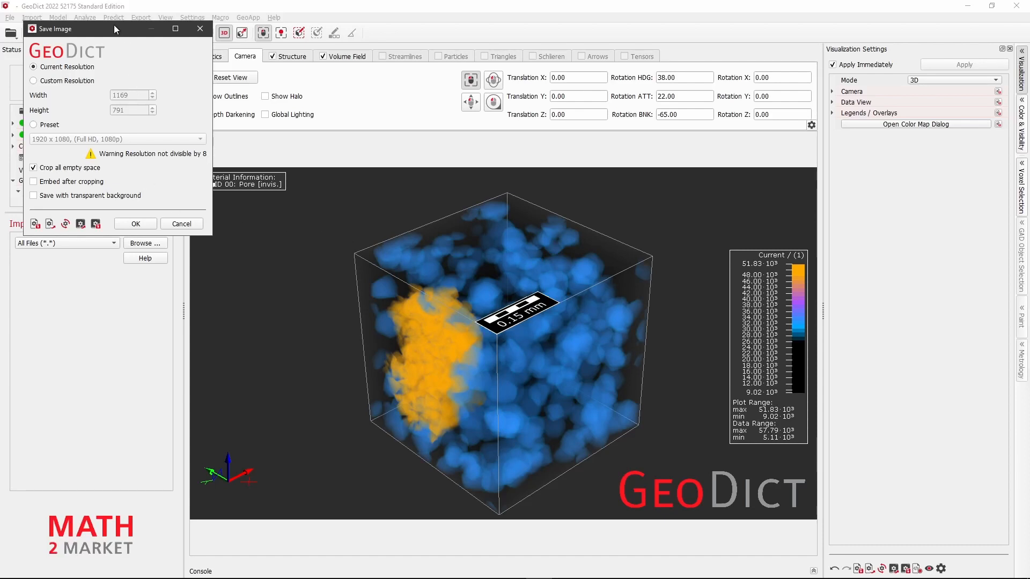
drag(114, 29, 316, 173)
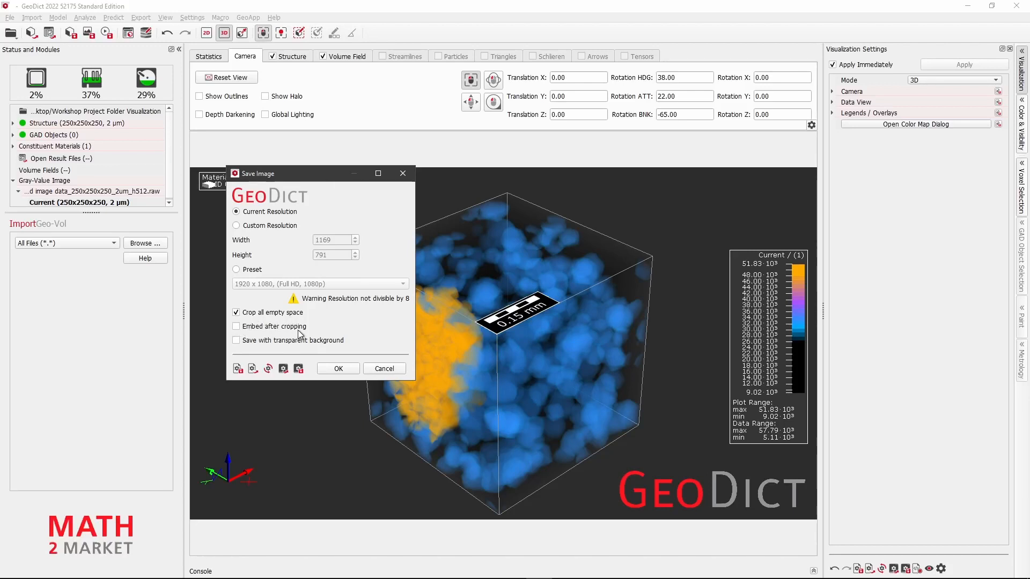
Step: Try embedding the image after cropping, go through its four pixel margins, and turn embedding back off
click(236, 327)
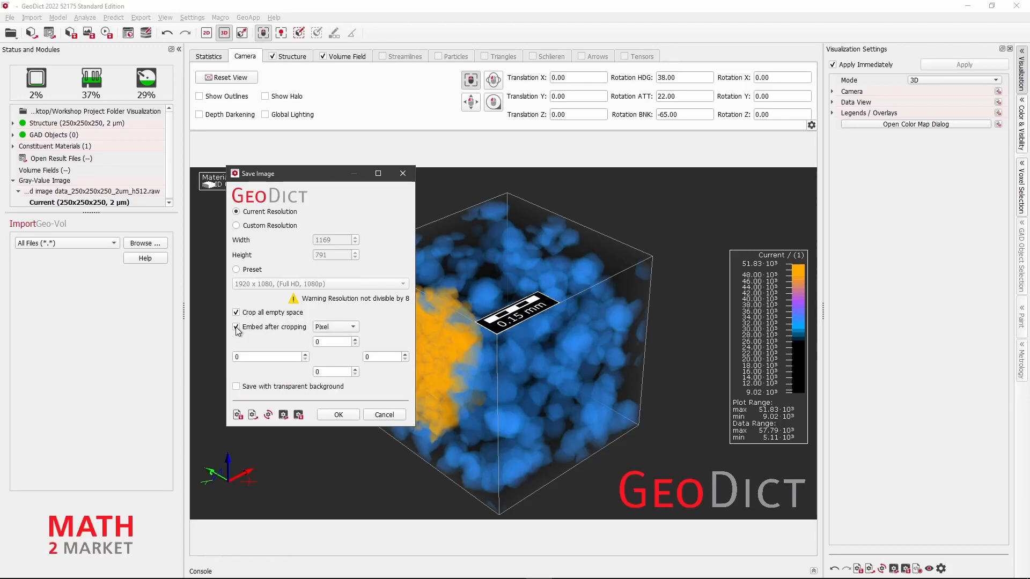
double_click(318, 343)
double_click(238, 358)
double_click(328, 374)
double_click(387, 357)
click(382, 356)
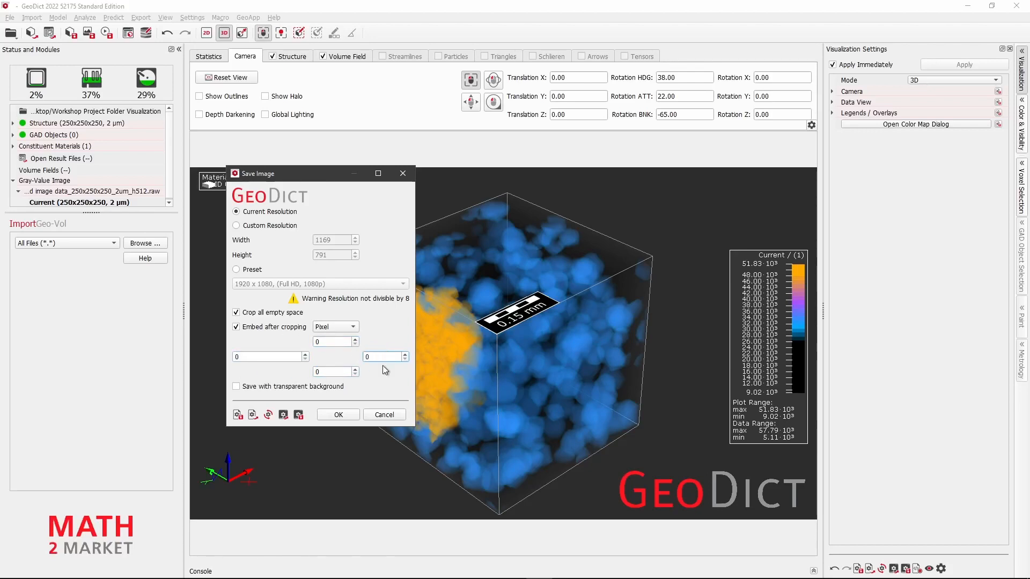
click(353, 328)
click(269, 328)
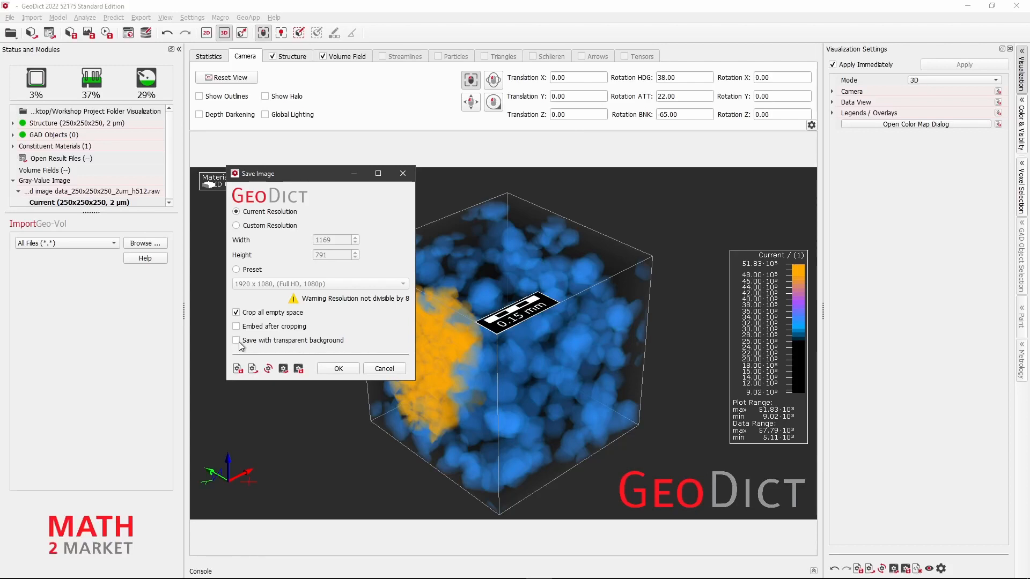
Step: Leave the transparent background option off and disable cropping of all empty space for the image
click(333, 341)
click(256, 342)
click(238, 314)
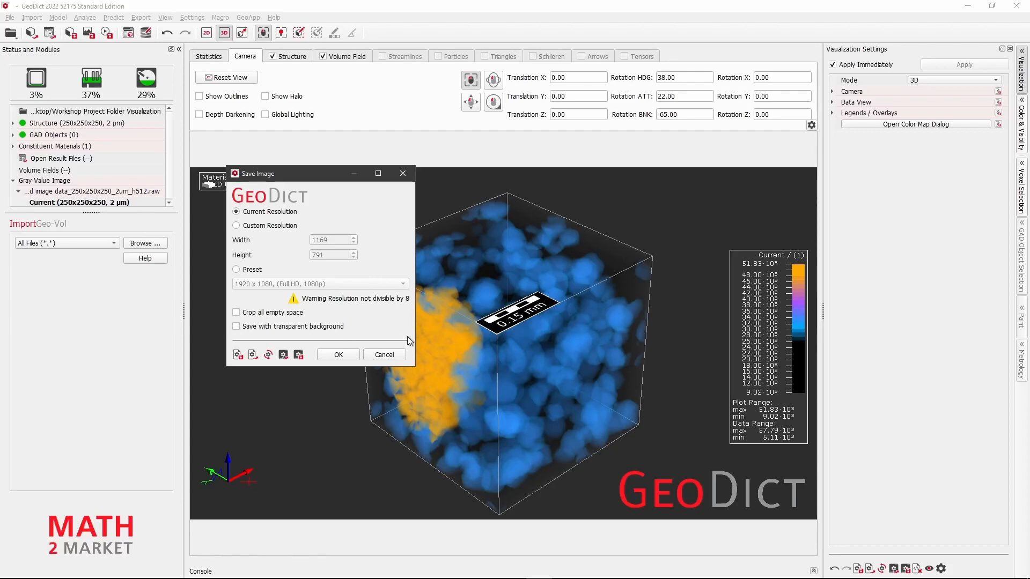
Step: Save the view at current resolution as a PNG named "image 001" in the Workshop Project Folder Visualization folder
click(336, 356)
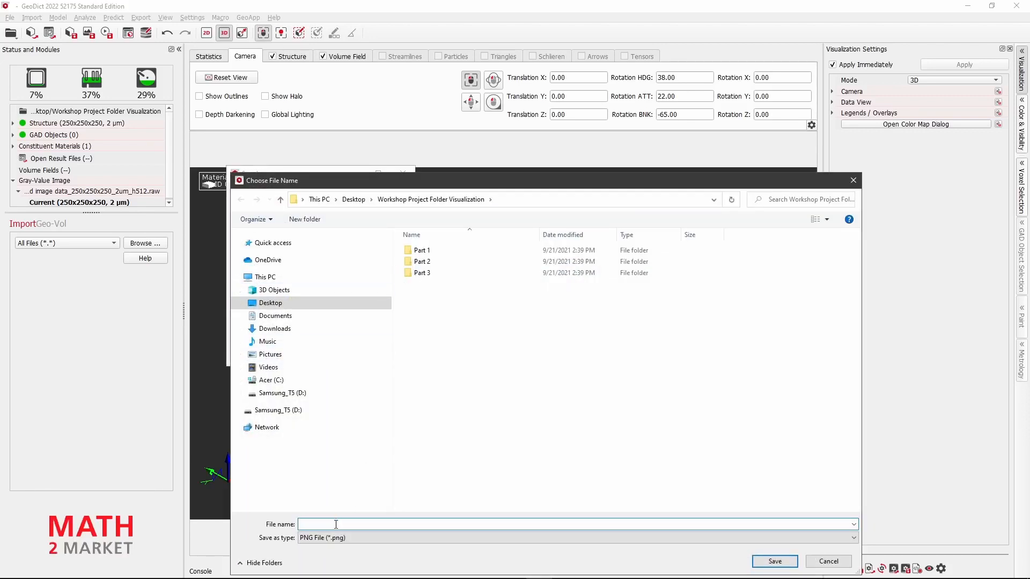
text(image 001)
click(774, 561)
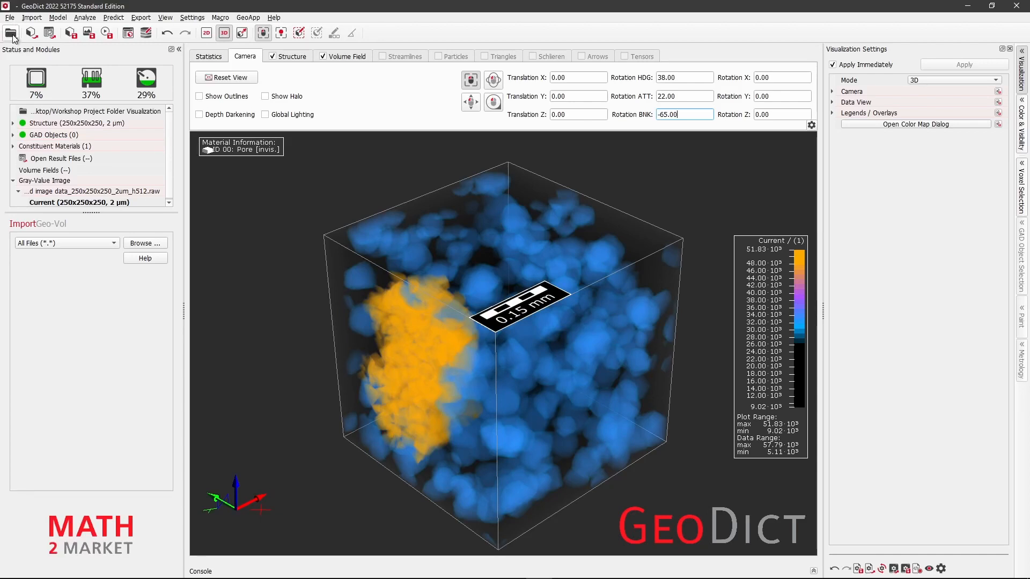
Step: Open image 001.png from the project folder to examine the exported view full size, and close the viewer and folder
click(11, 33)
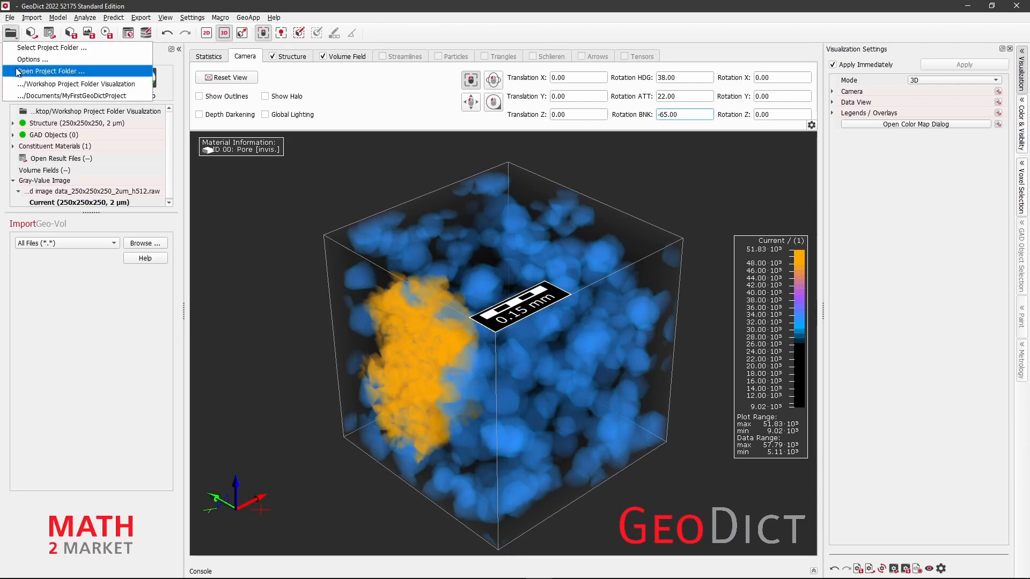
click(92, 74)
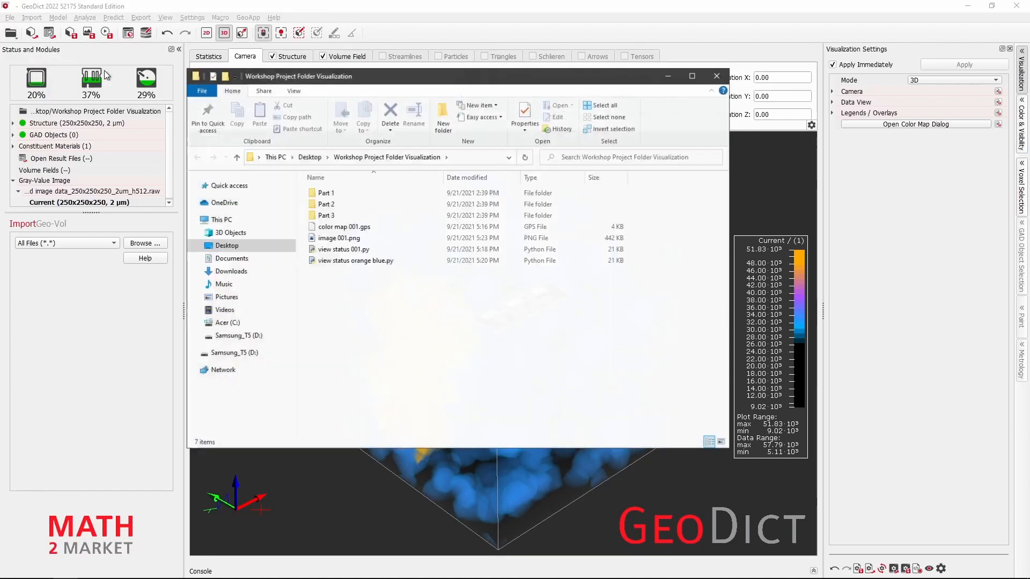
click(359, 239)
double_click(358, 238)
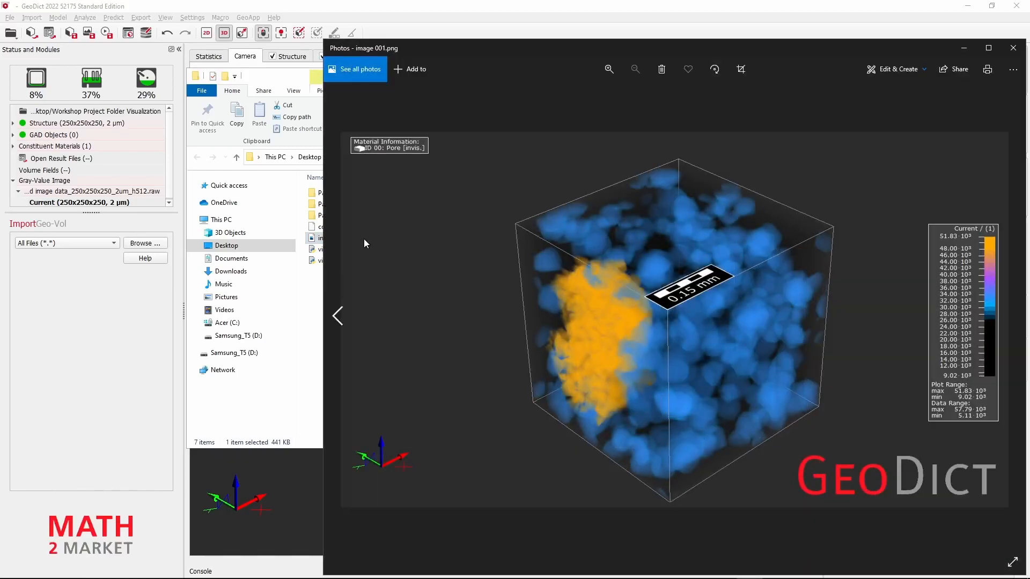
double_click(643, 45)
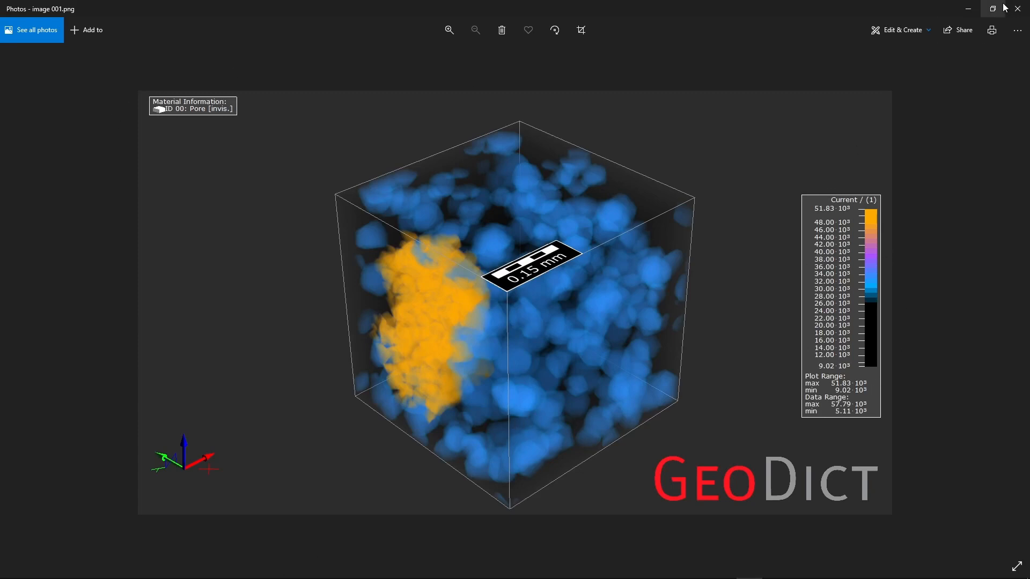
click(1019, 9)
click(734, 26)
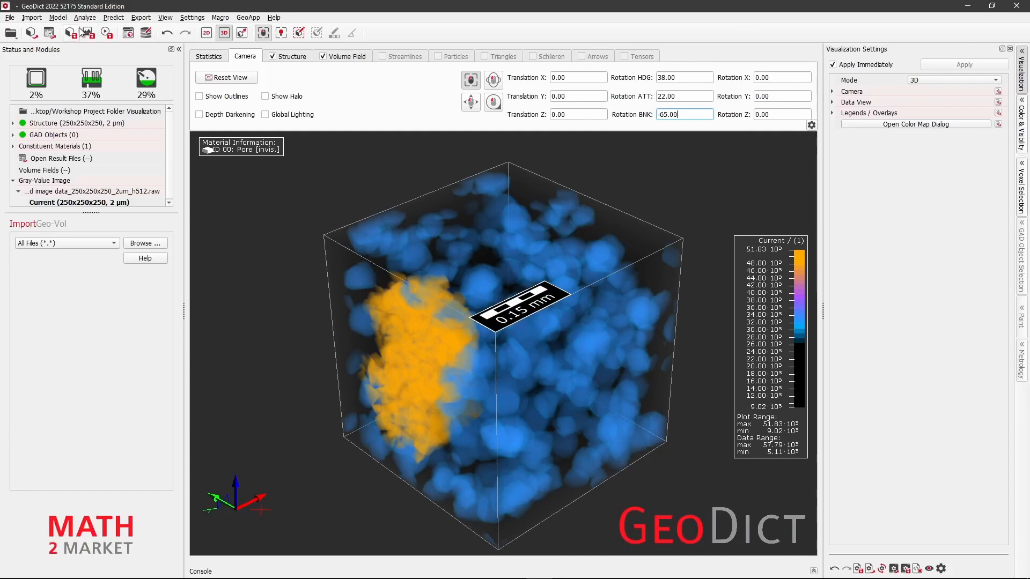
Step: Discard the current structure and fields, and open Segmented Grain Example.gdt from the Part 1 folder
click(9, 17)
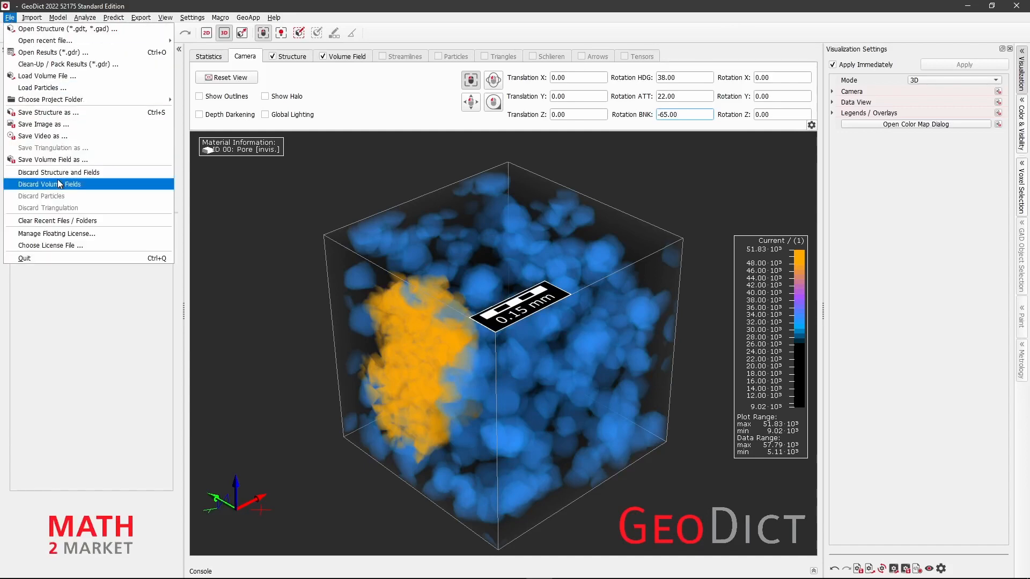
click(109, 174)
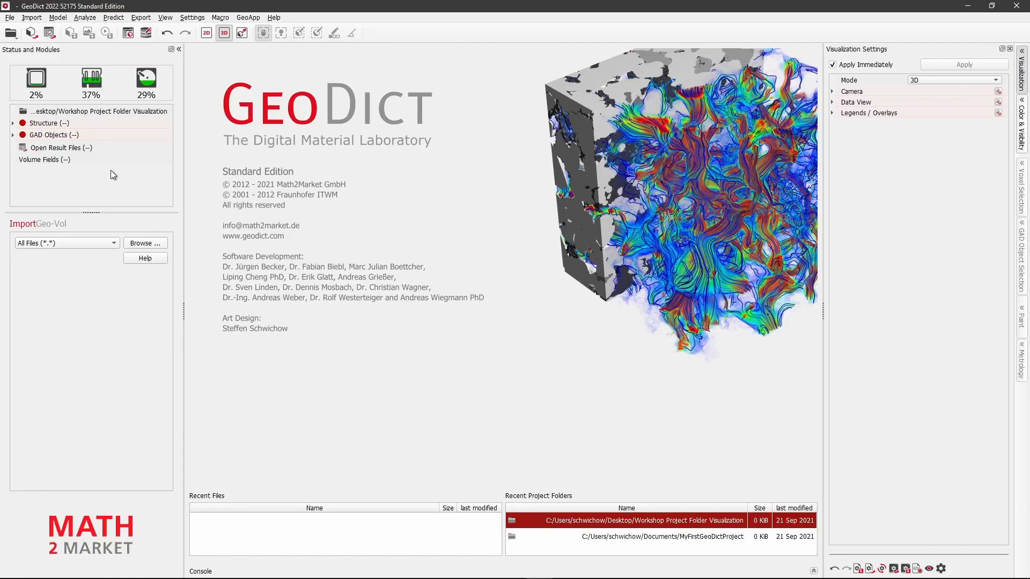
click(9, 18)
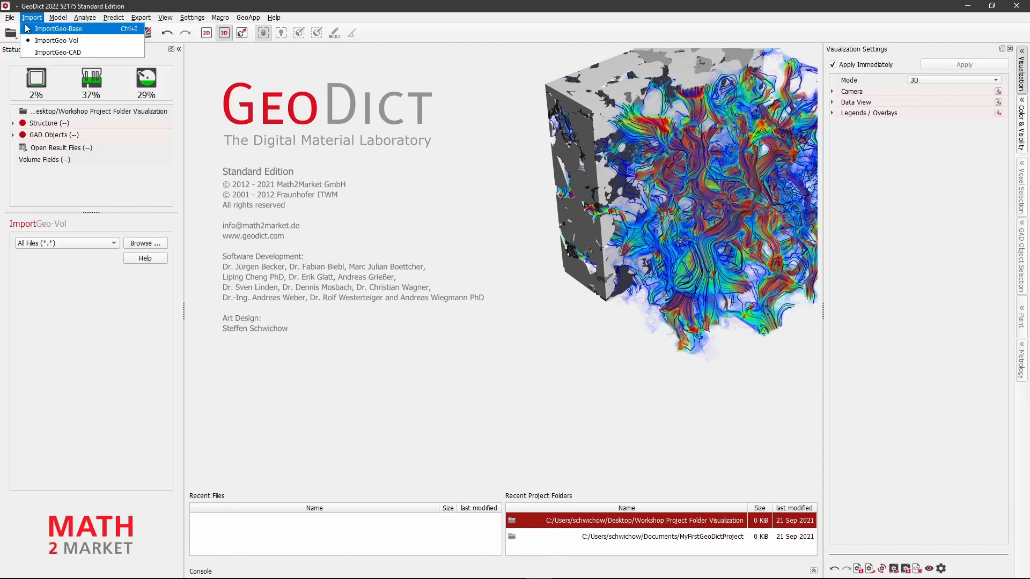
click(98, 33)
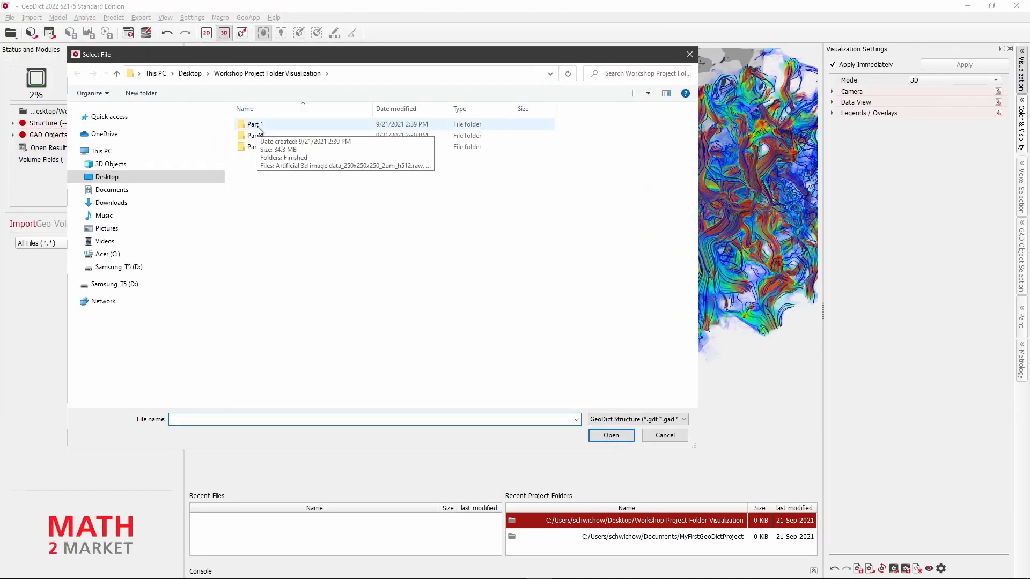
double_click(257, 129)
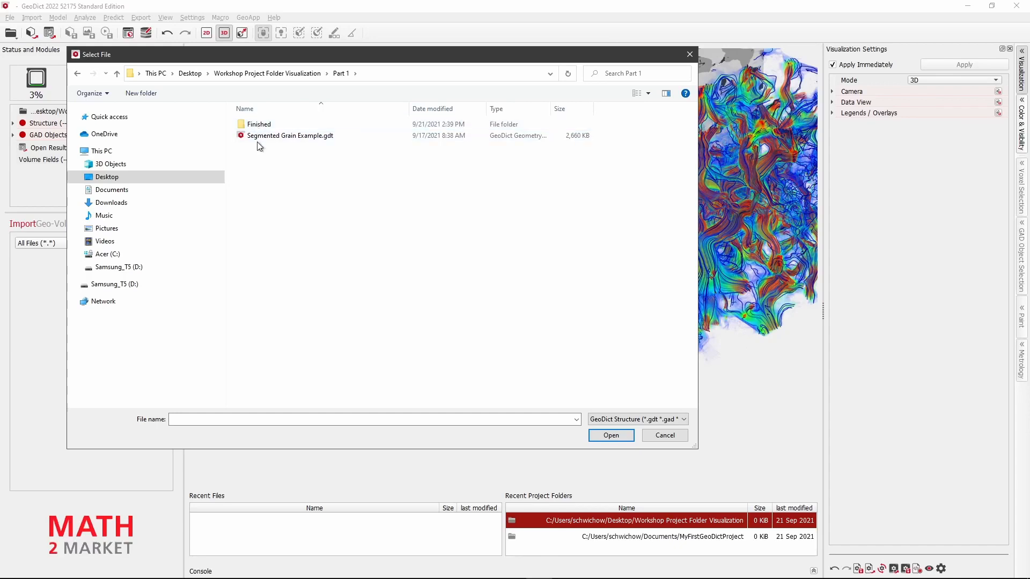
click(325, 138)
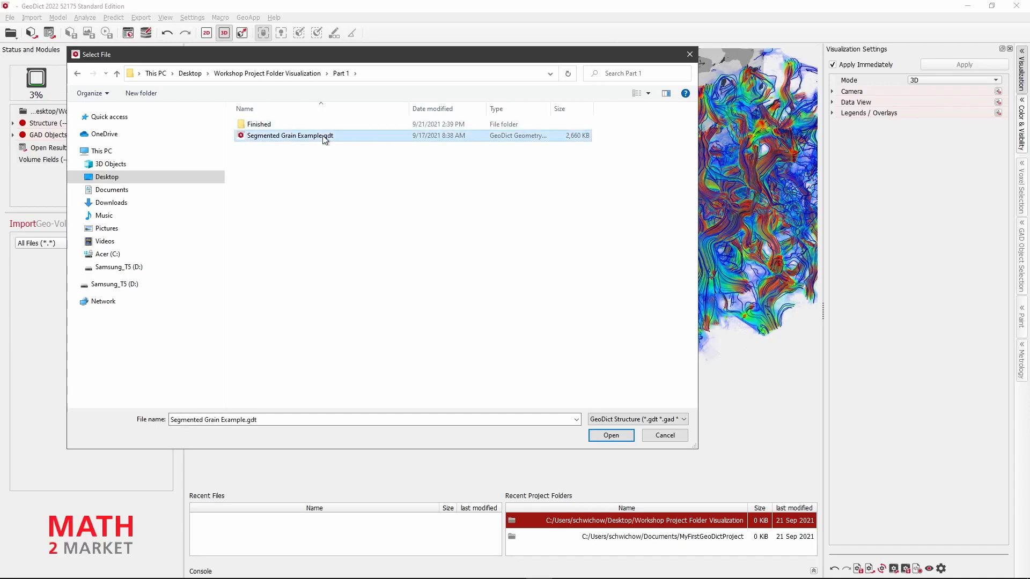
click(616, 435)
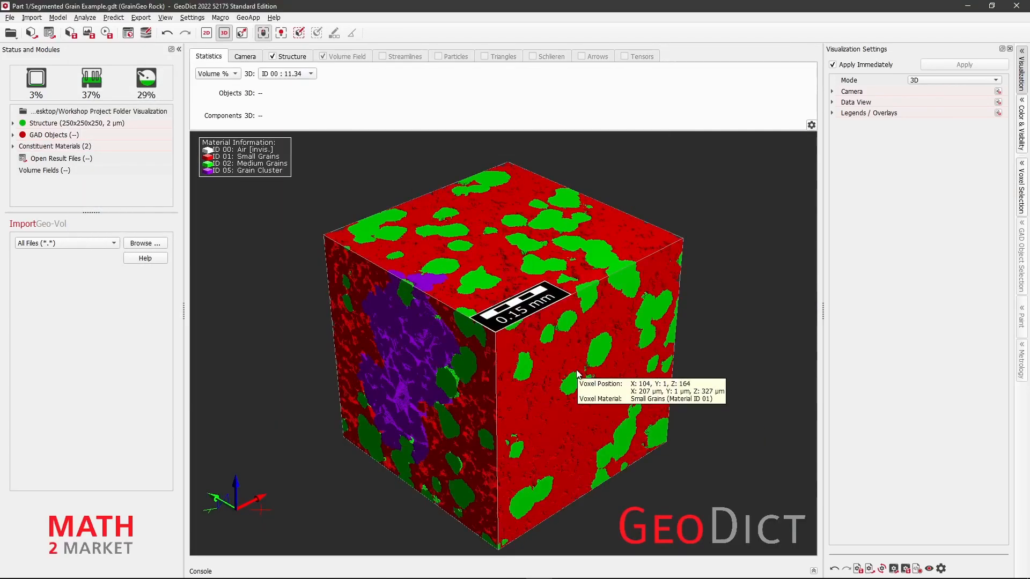
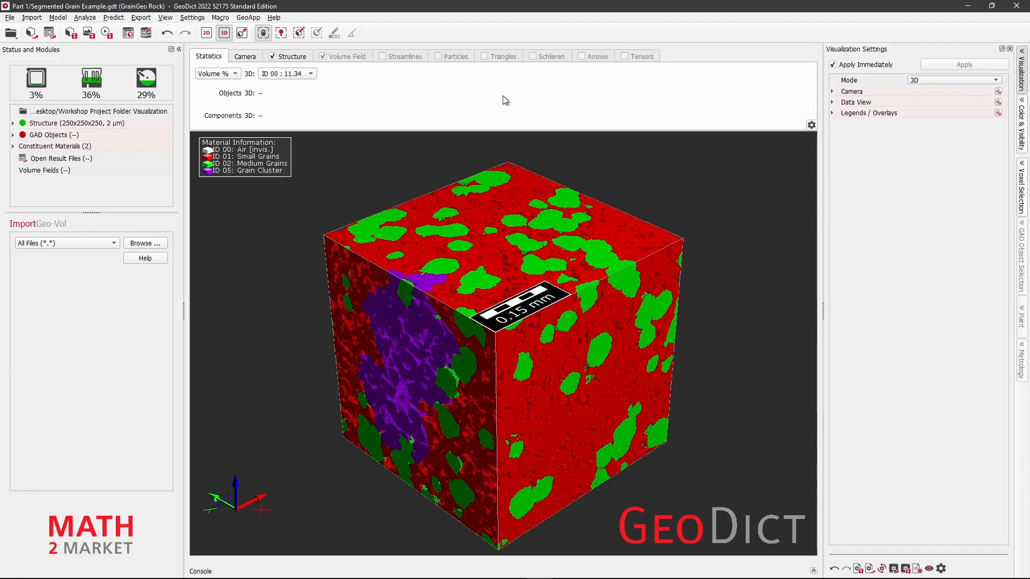
Step: Set both the background color and the color of material ID 01, Small Grains, to white
click(243, 33)
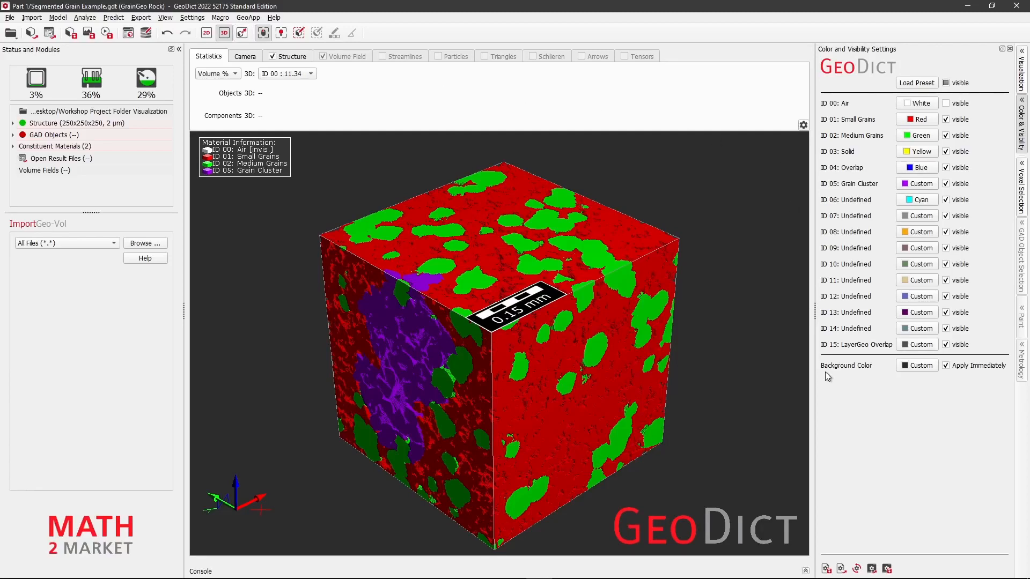
click(920, 366)
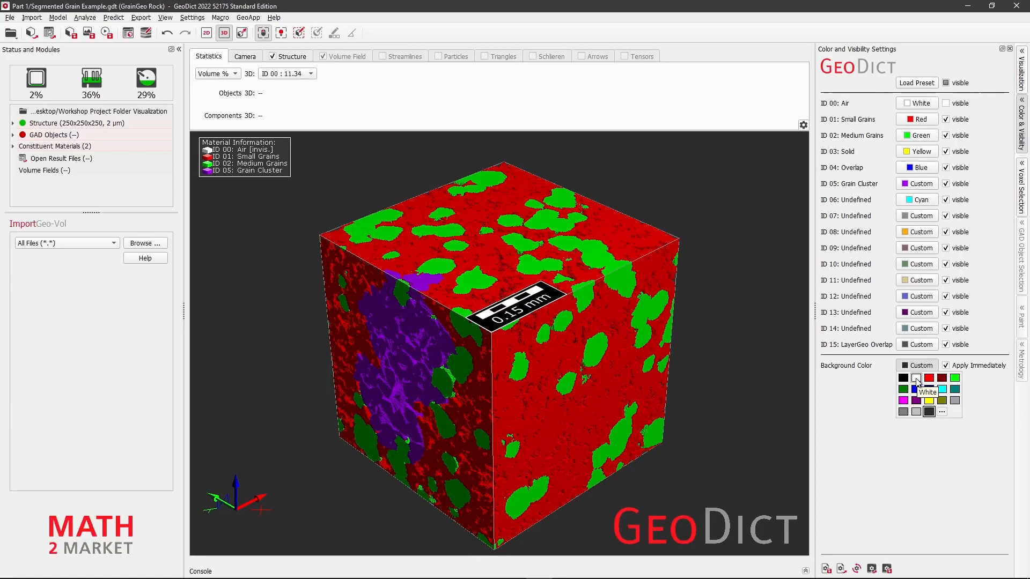
click(915, 378)
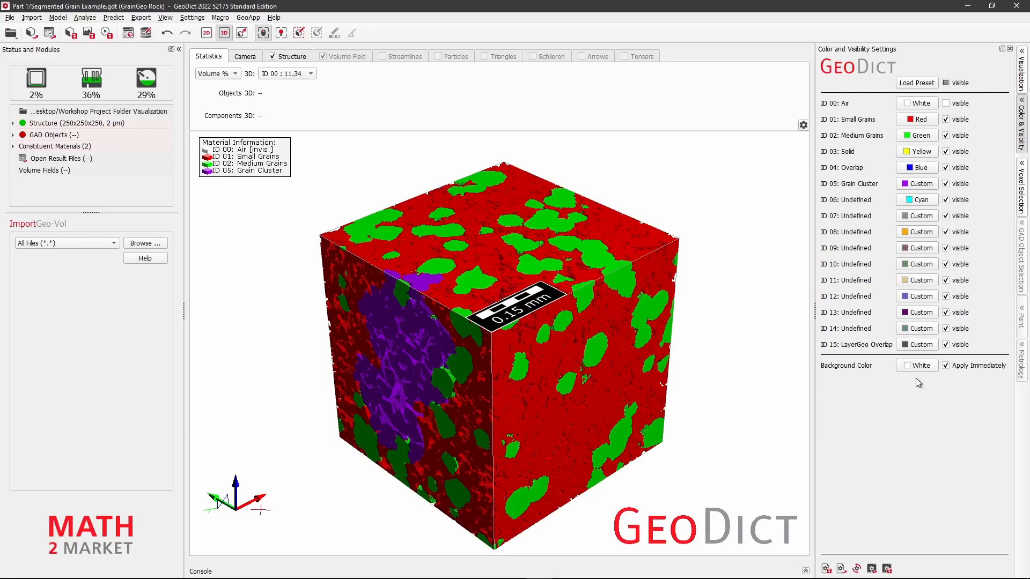
click(923, 121)
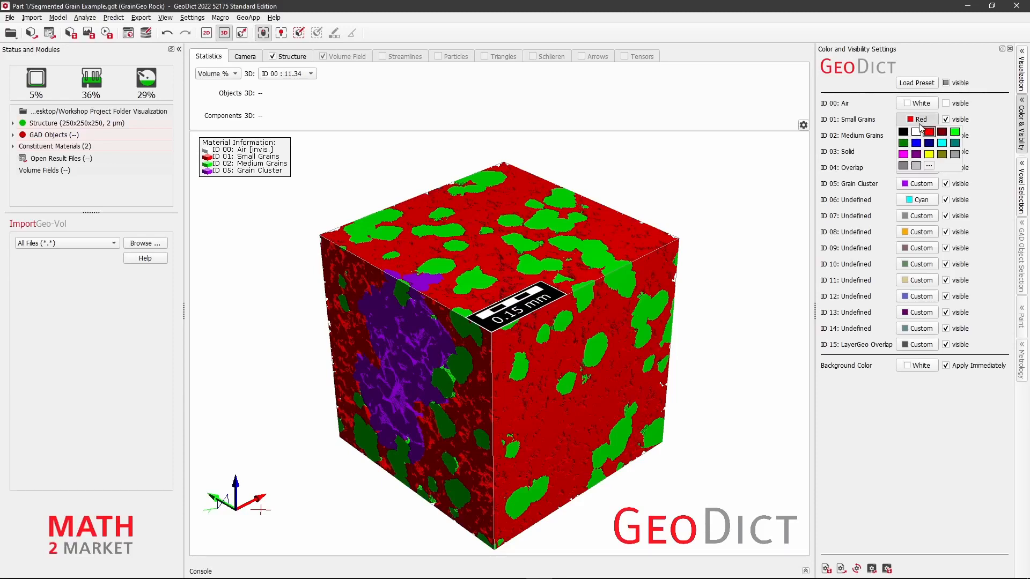
click(915, 131)
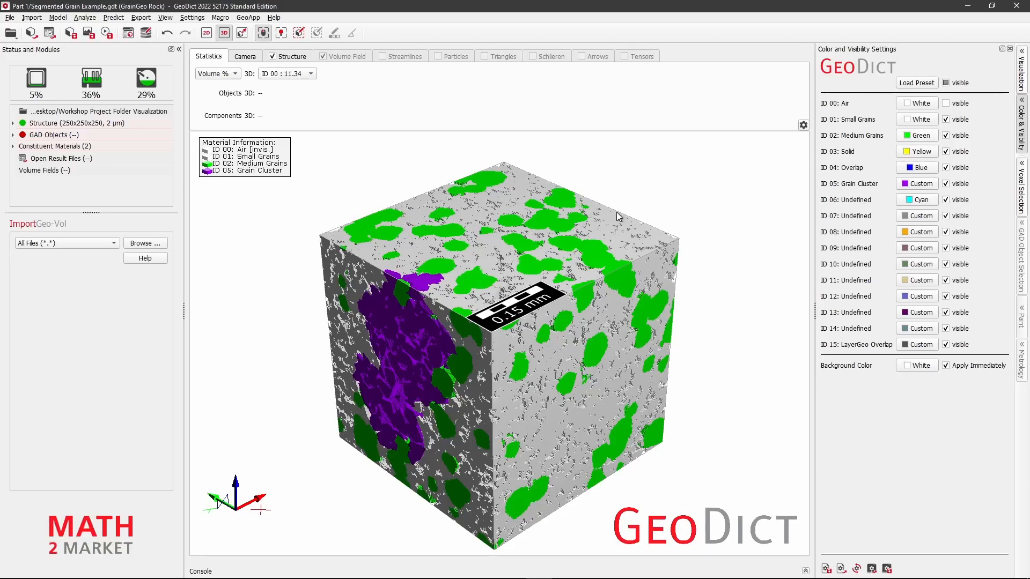
Step: Set the color of material ID 02, Medium Grains, to dark gray and ID 05, Grain Cluster, to red
mouse_move(609, 220)
click(921, 138)
click(921, 138)
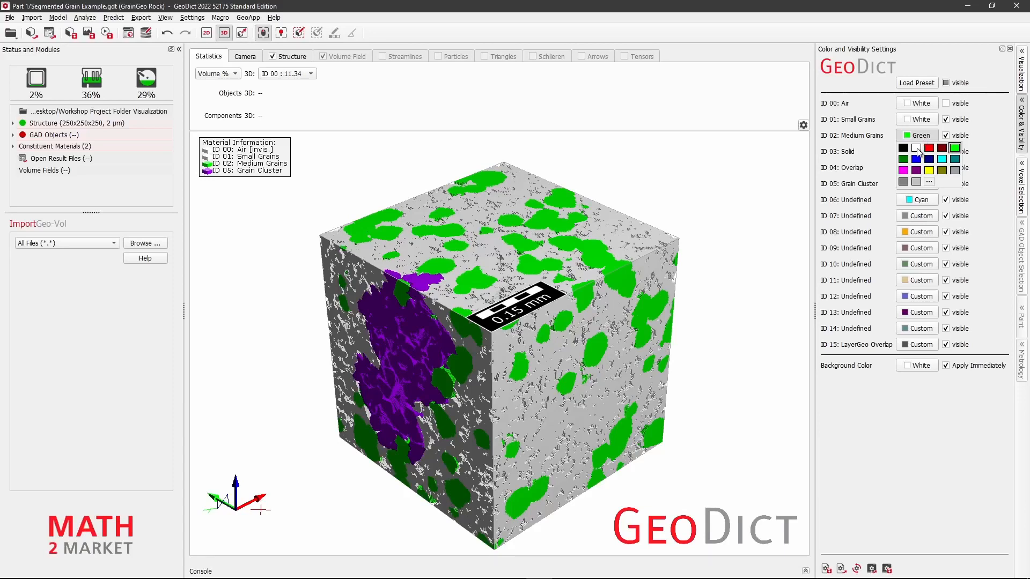
click(903, 182)
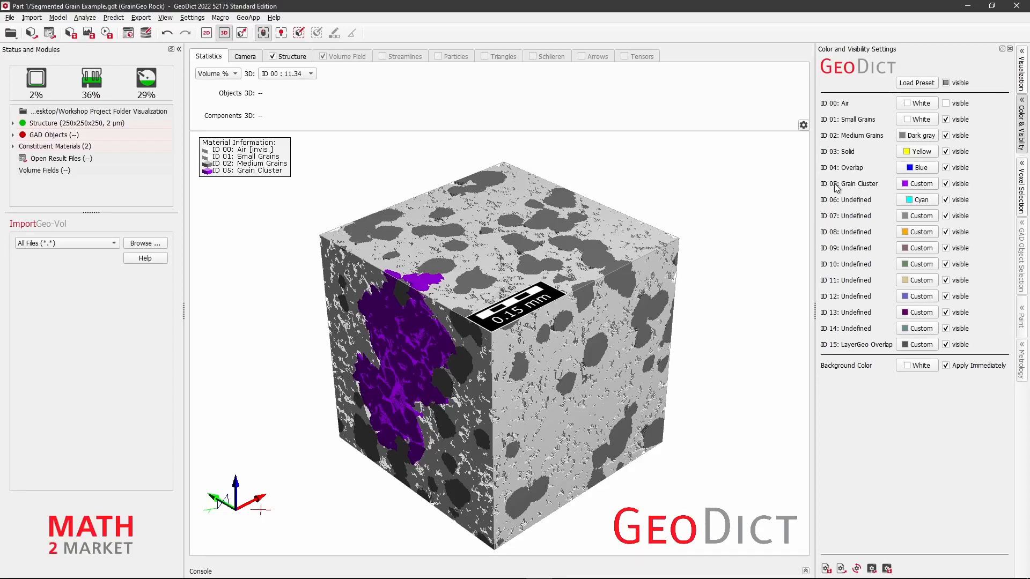
click(920, 188)
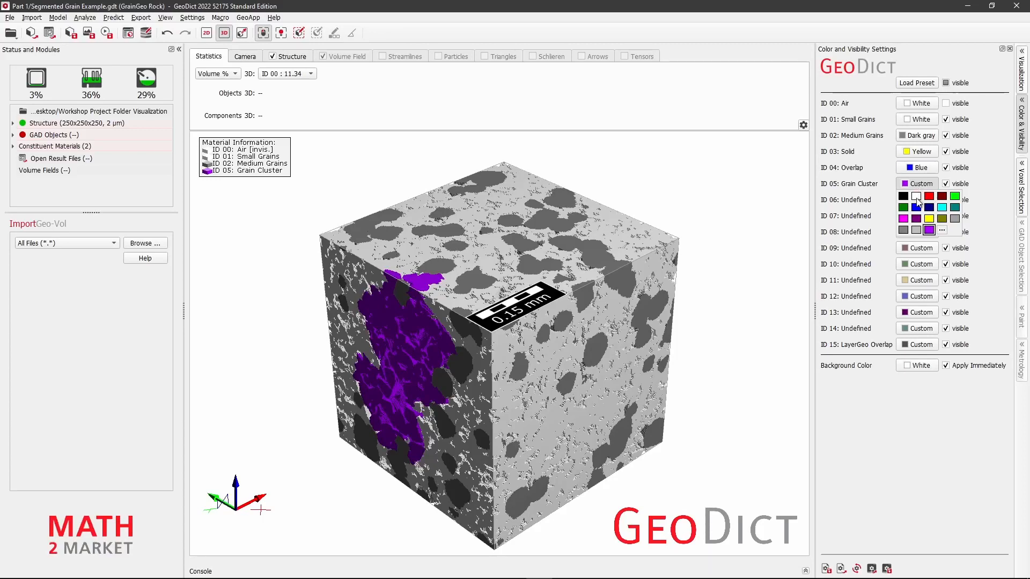
click(929, 196)
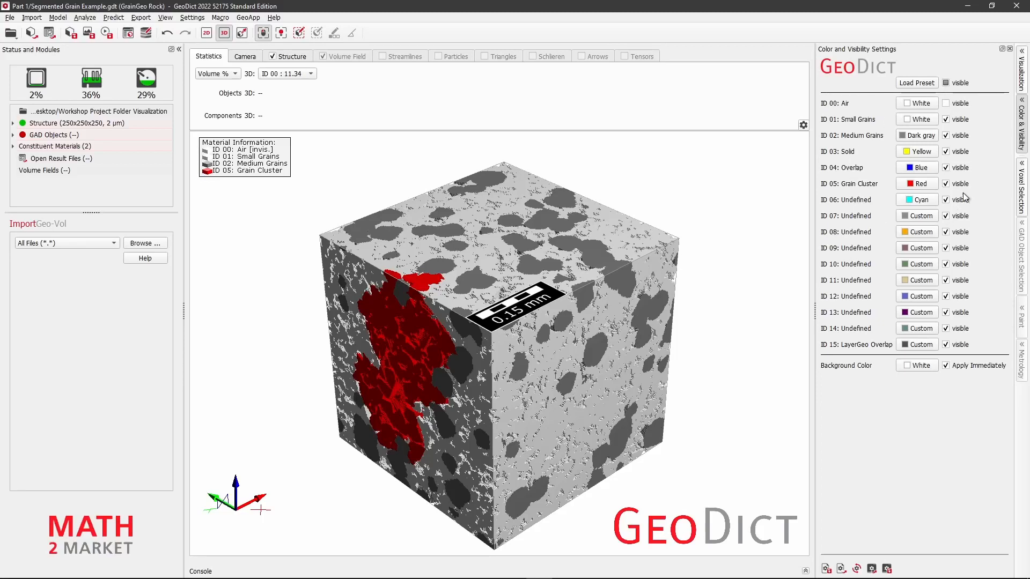
Step: Hide material ID 01, Small Grains, to view the inner grains, make it visible again, and collapse the color and visibility settings
click(946, 120)
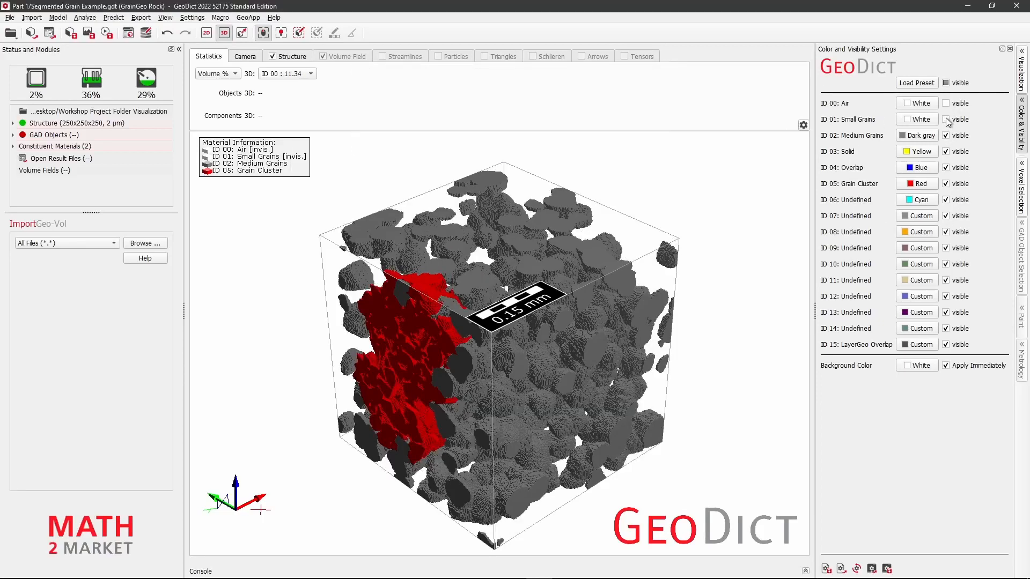
click(946, 119)
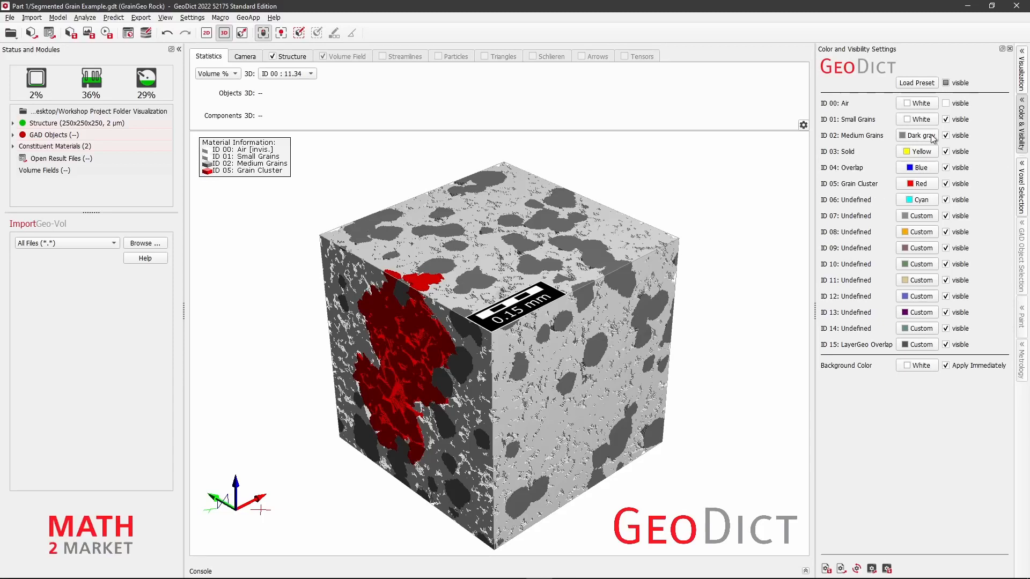
click(1020, 111)
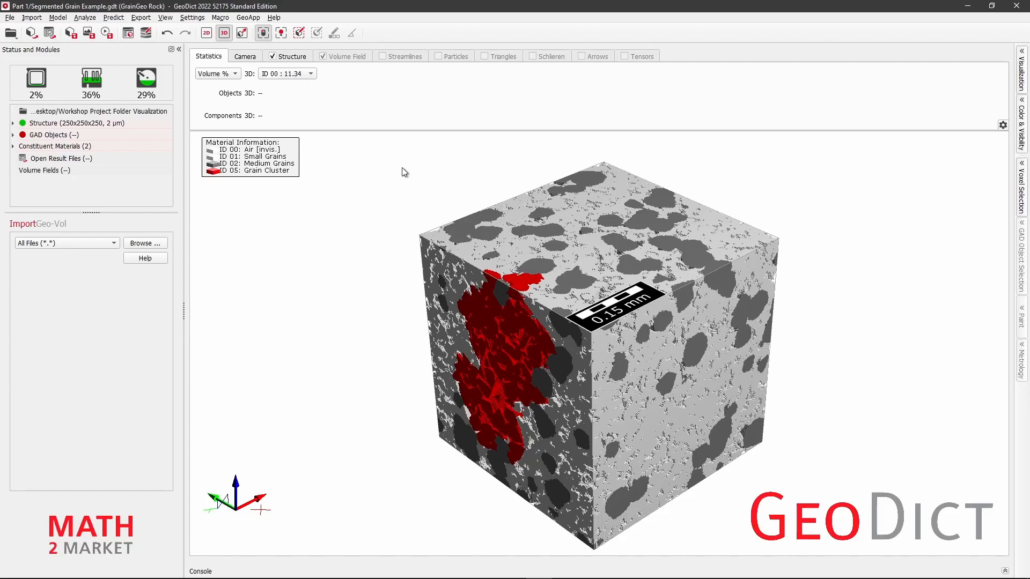
Step: Move the light source so it illuminates the cube face with the red grain cluster, and return to camera control
click(281, 33)
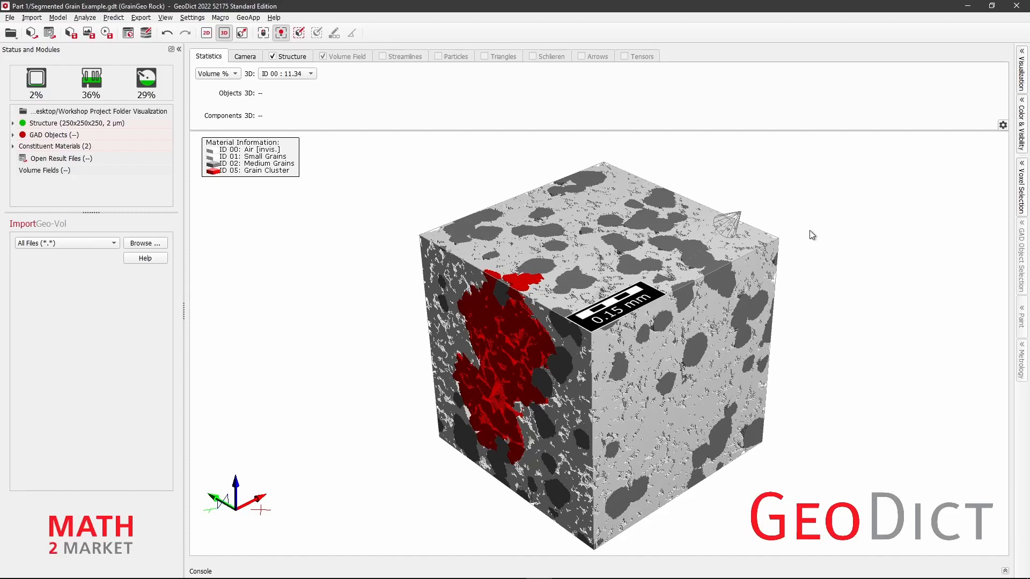
mouse_move(812, 235)
mouse_down()
mouse_move(800, 194)
mouse_move(814, 179)
mouse_move(846, 277)
mouse_move(842, 224)
mouse_up()
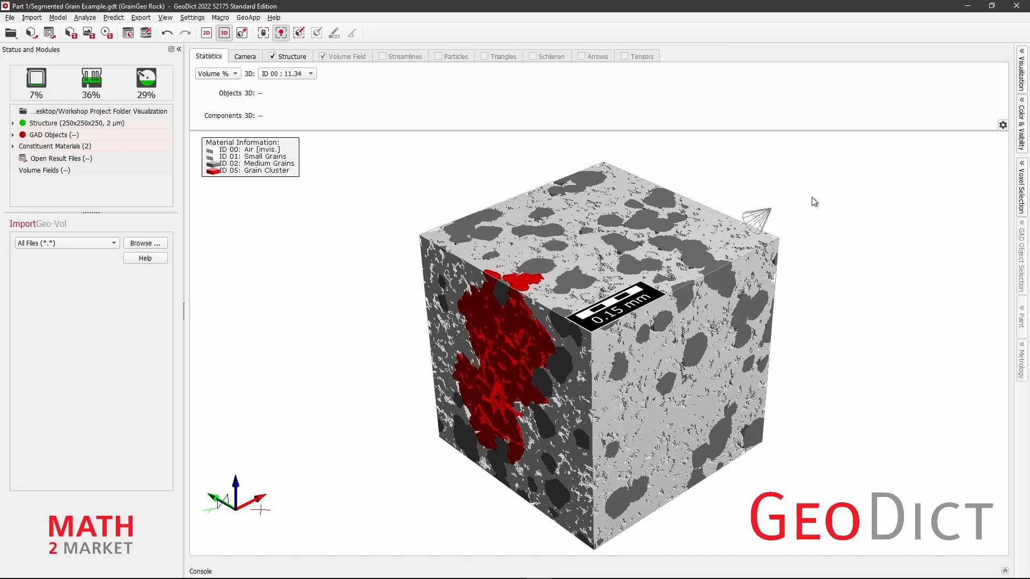
mouse_move(814, 201)
mouse_down()
mouse_move(802, 241)
mouse_move(763, 197)
mouse_move(659, 186)
mouse_move(446, 291)
mouse_move(386, 230)
mouse_move(370, 194)
mouse_move(352, 200)
mouse_move(329, 236)
mouse_move(192, 200)
mouse_move(346, 253)
mouse_up()
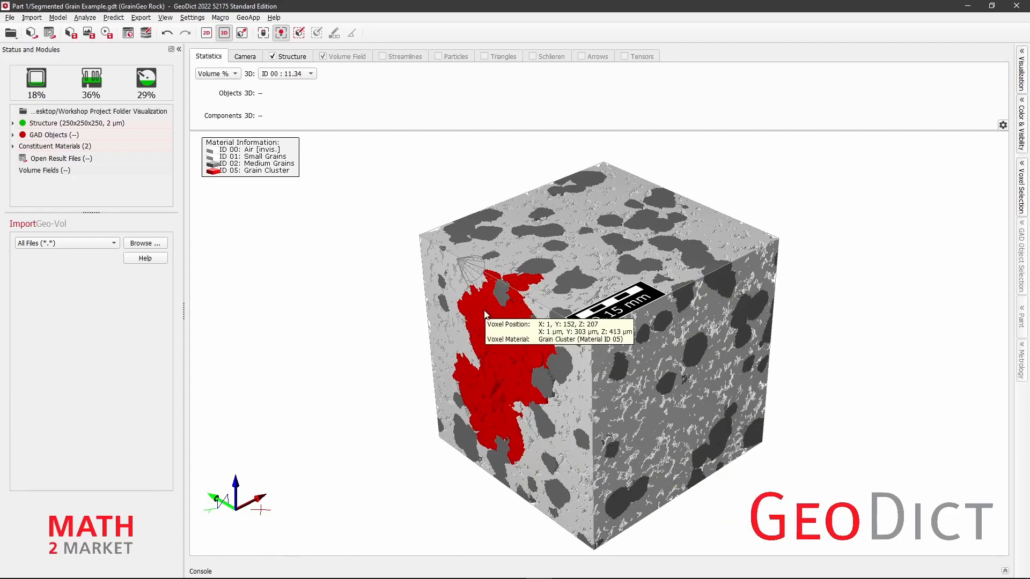
mouse_move(471, 267)
mouse_down()
mouse_move(418, 245)
mouse_move(490, 289)
mouse_move(500, 258)
mouse_move(462, 250)
mouse_up()
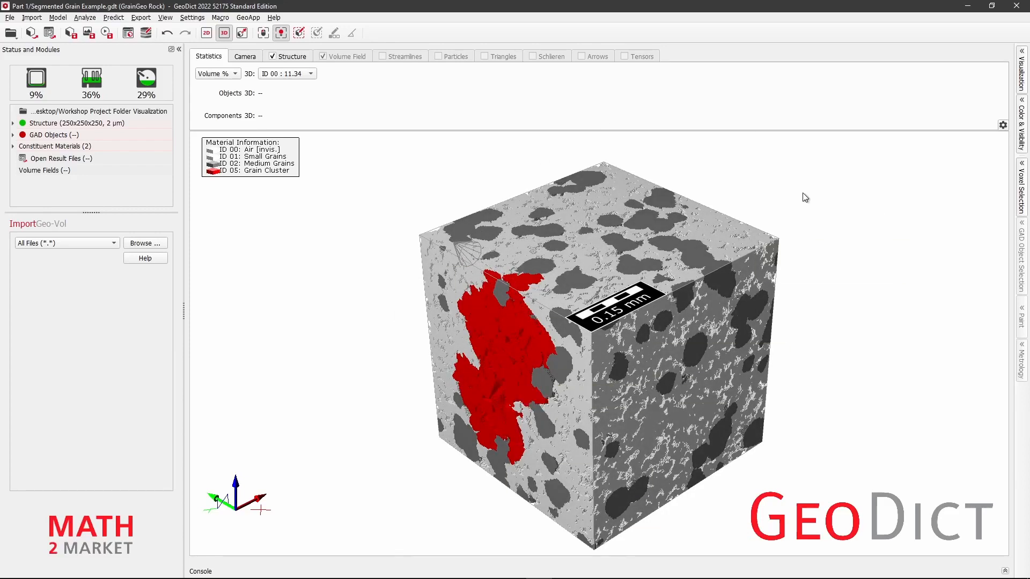
click(264, 35)
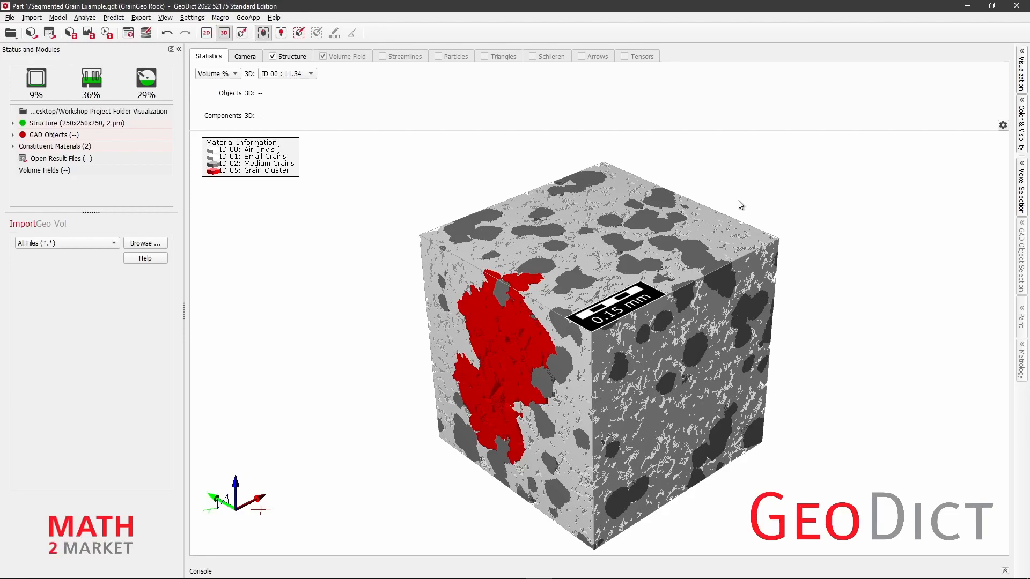
drag(732, 236, 666, 323)
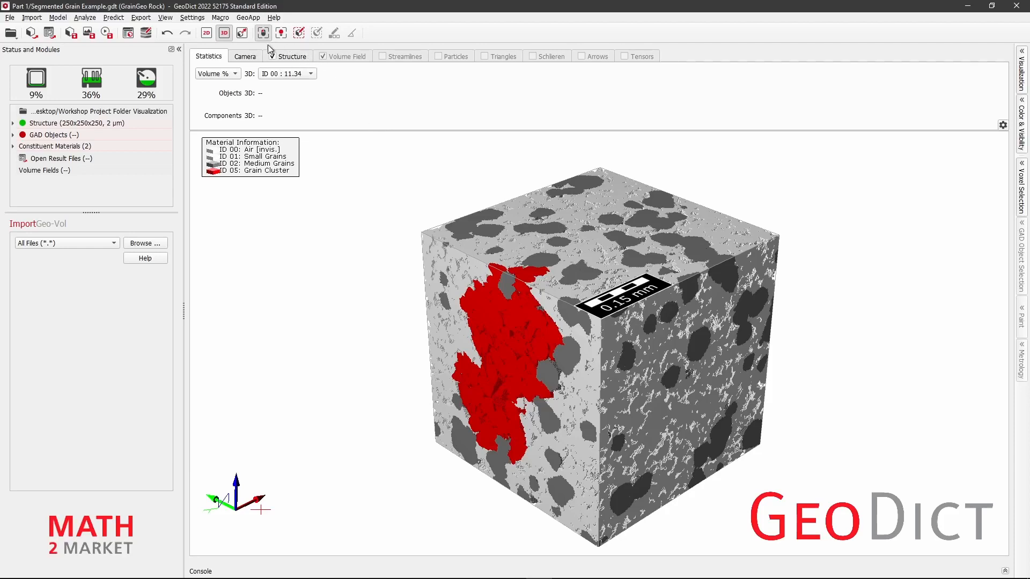
Step: Keep the structure renderer on Box and examine the voxel surface of the cube up close
click(292, 57)
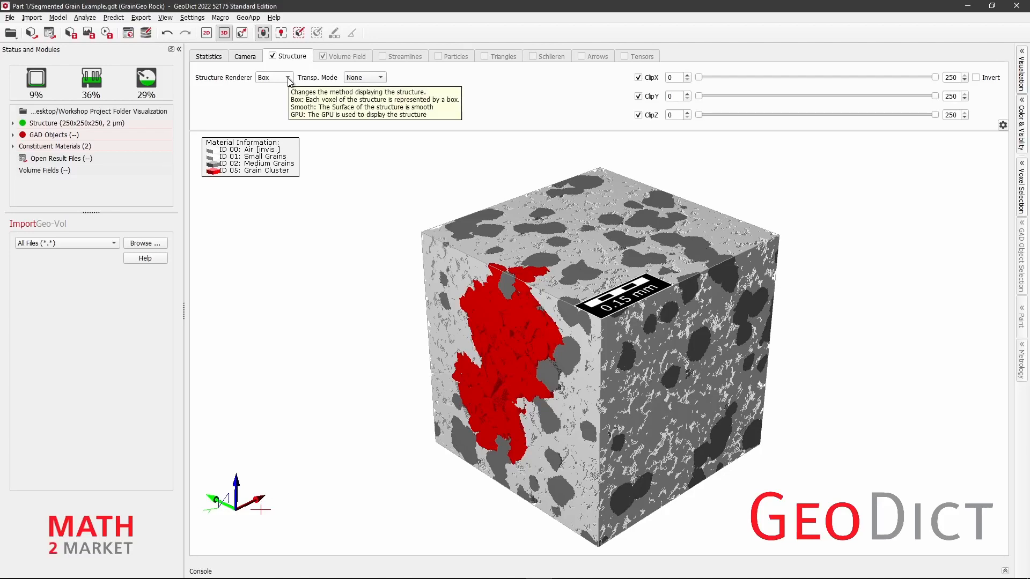
click(289, 79)
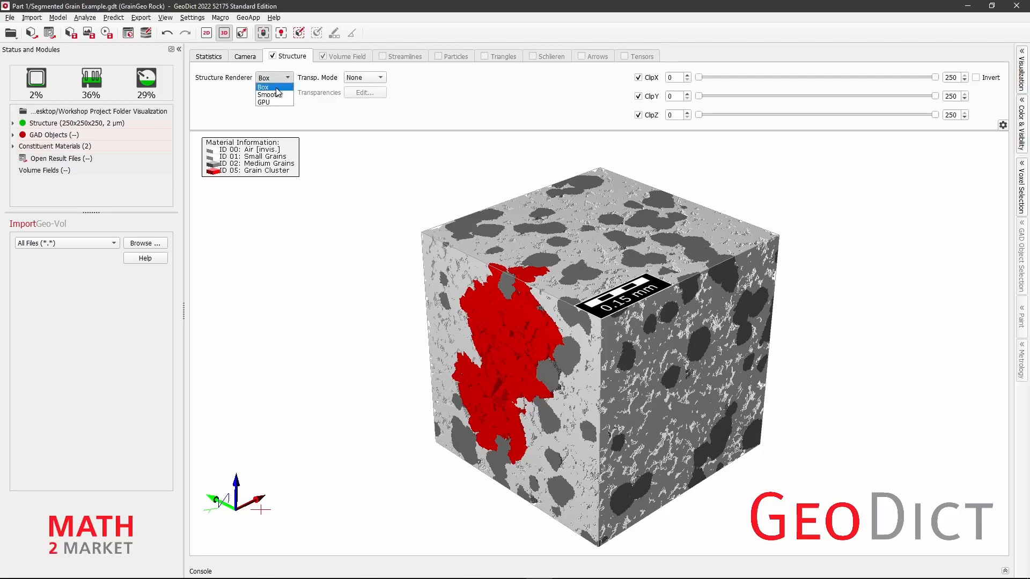
click(278, 92)
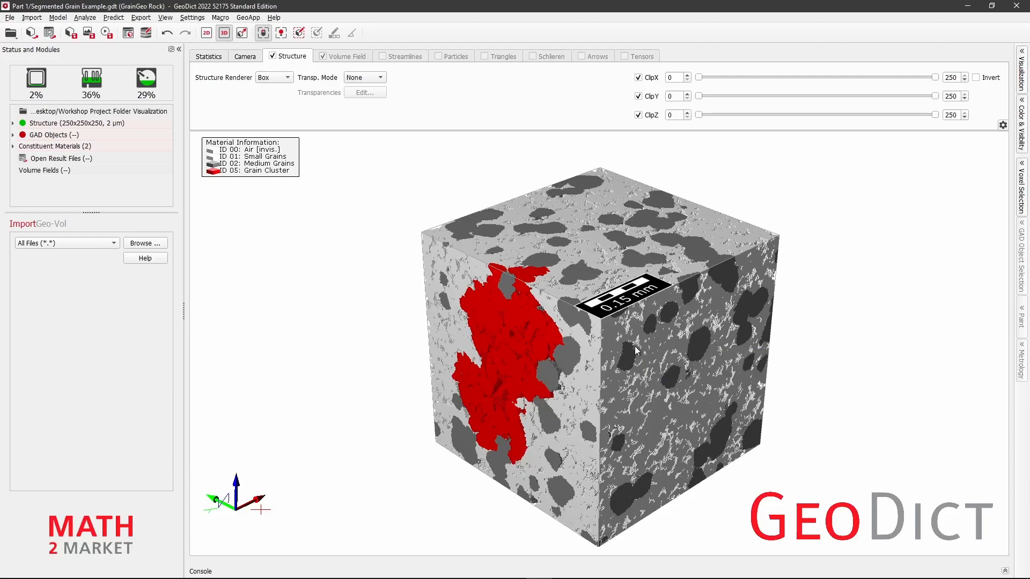
scroll(584, 370, up, 6)
scroll(608, 399, down, 6)
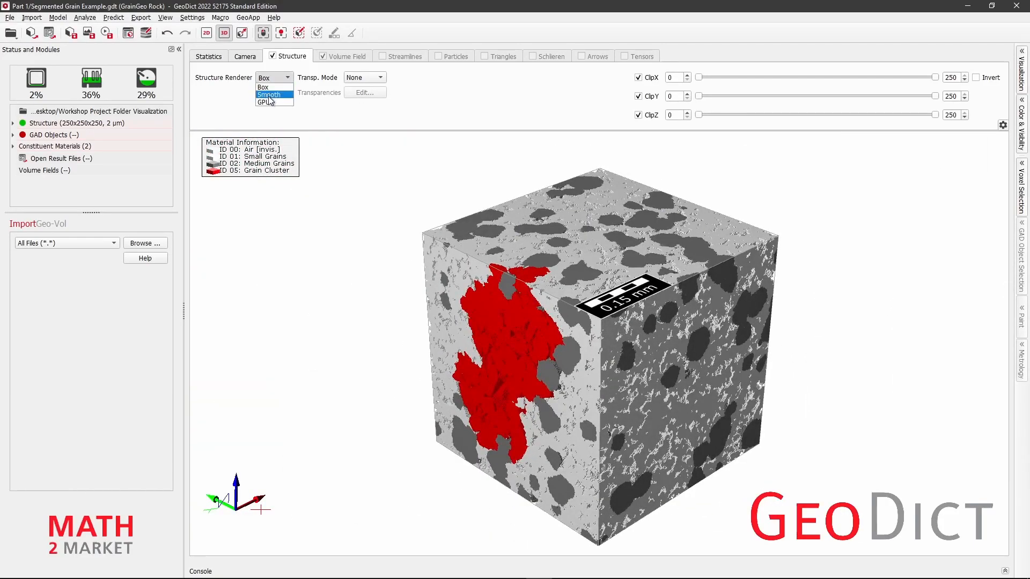
Step: Switch the structure renderer to Smooth and inspect the surface of the red grain cluster up close
click(268, 94)
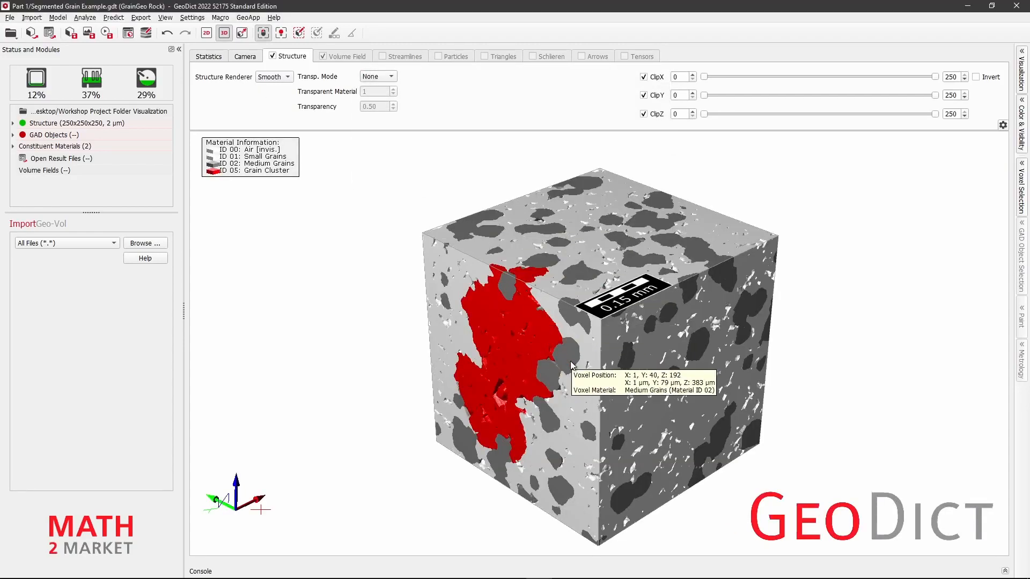
scroll(596, 424, up, 2)
scroll(595, 428, up, 3)
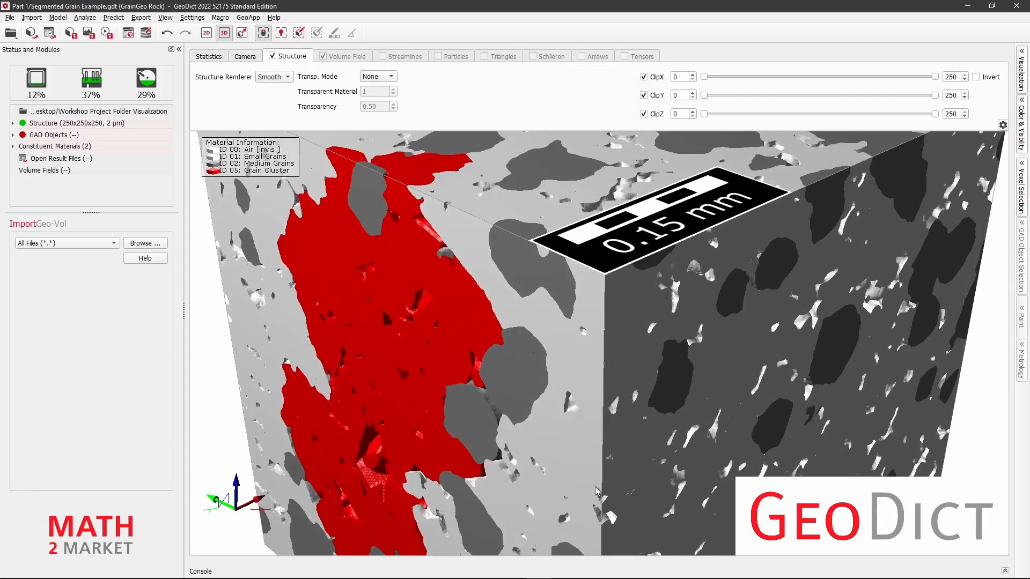
scroll(551, 382, up, 3)
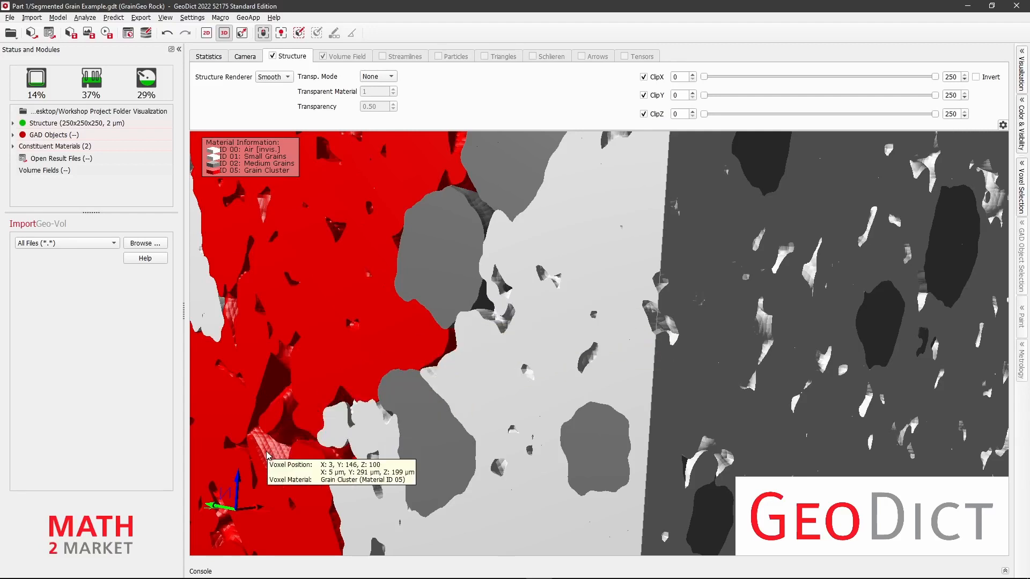
scroll(399, 249, up, 5)
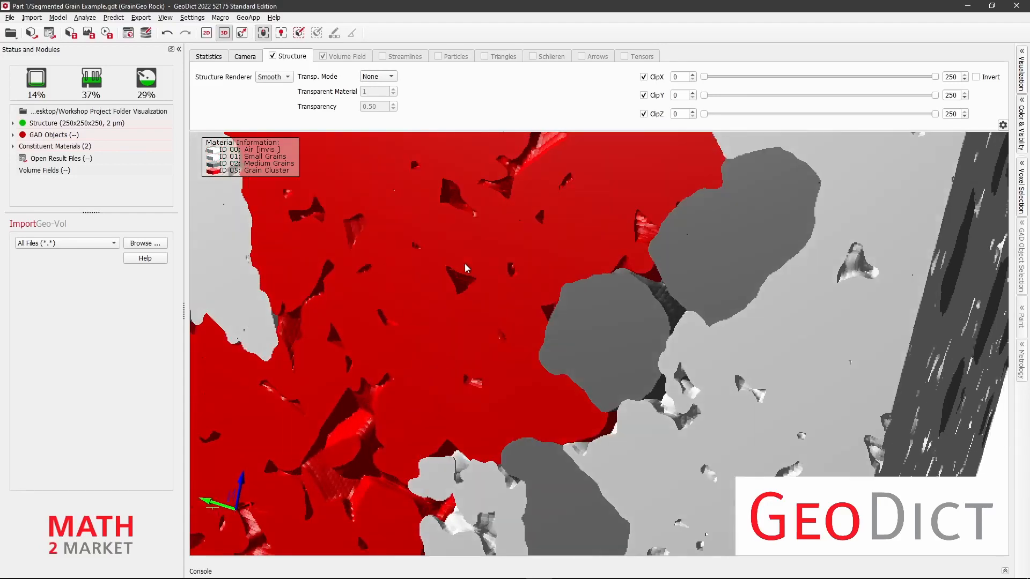
drag(465, 263, 330, 303)
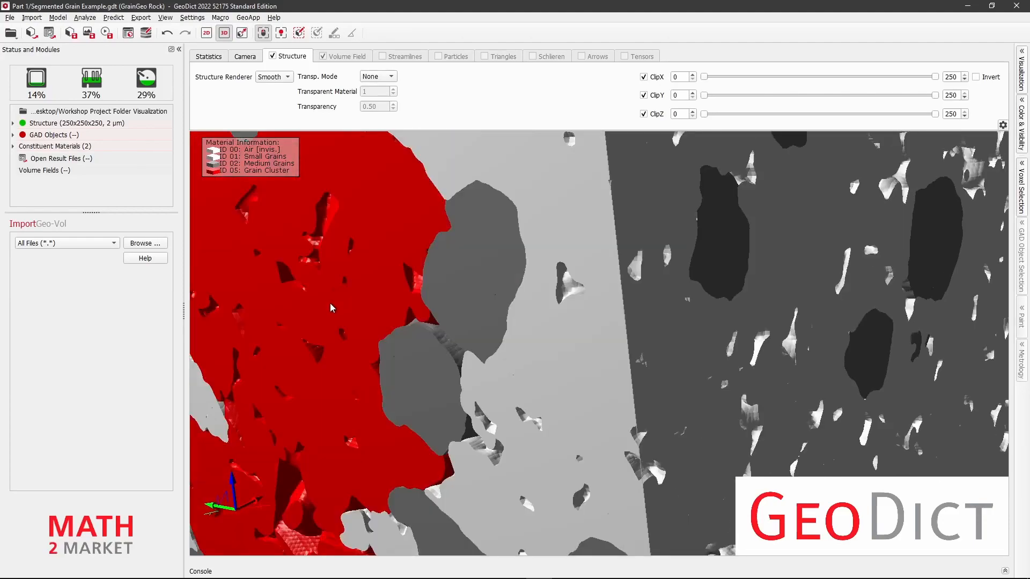
scroll(360, 337, down, 8)
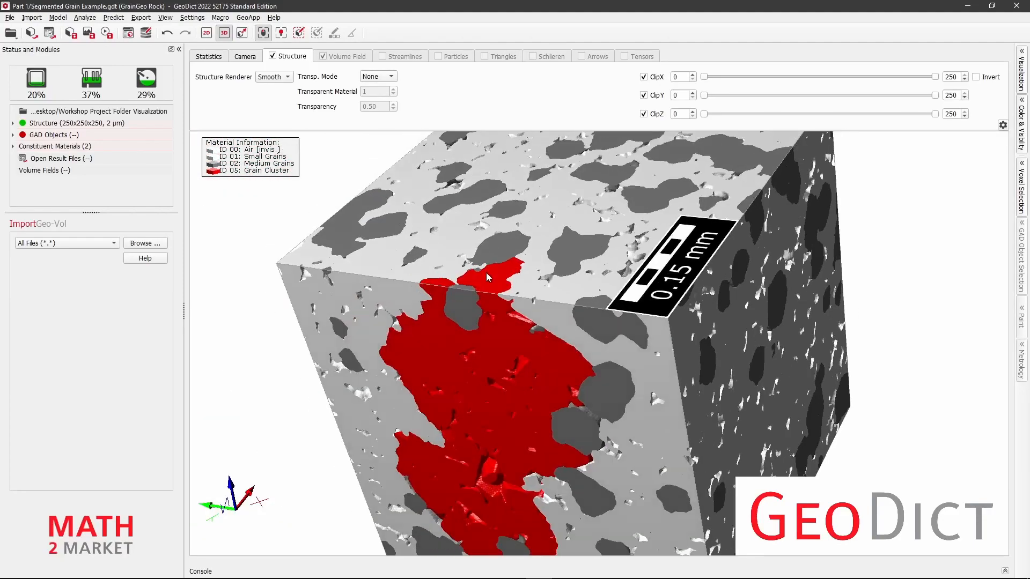
Step: Switch the structure renderer to GPU and inspect the cube from different angles and distances
click(273, 77)
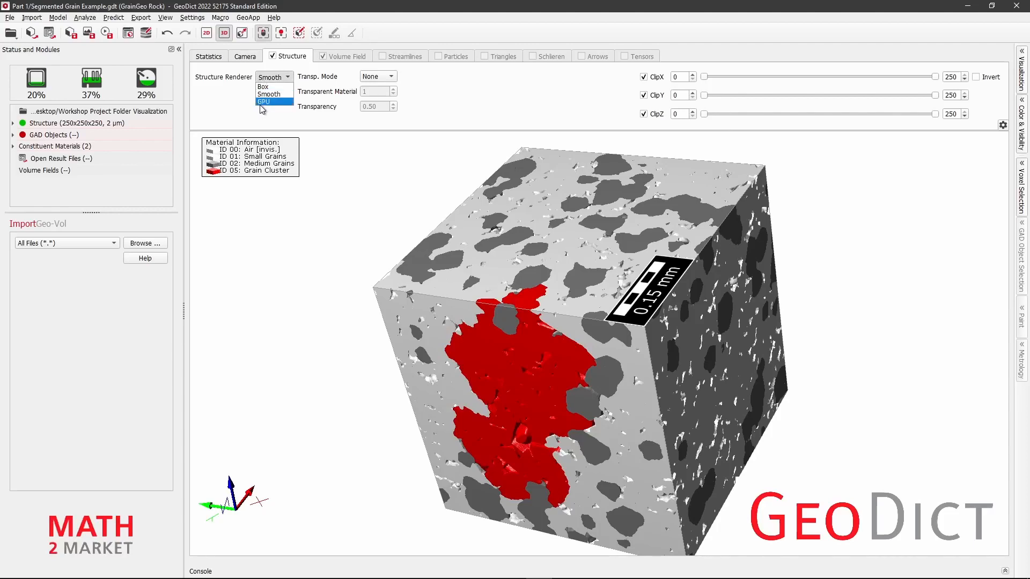
click(271, 101)
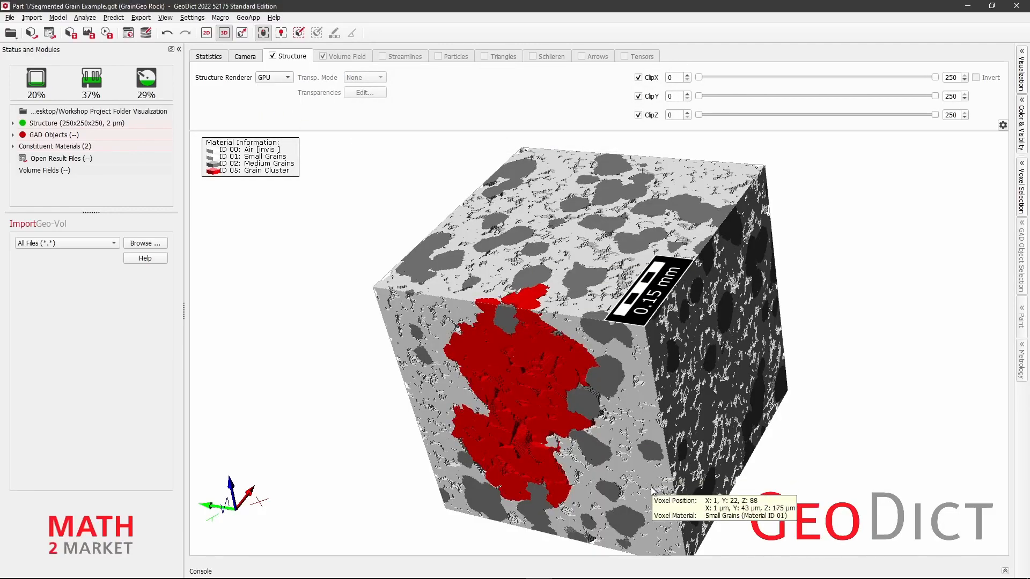
drag(651, 487, 666, 333)
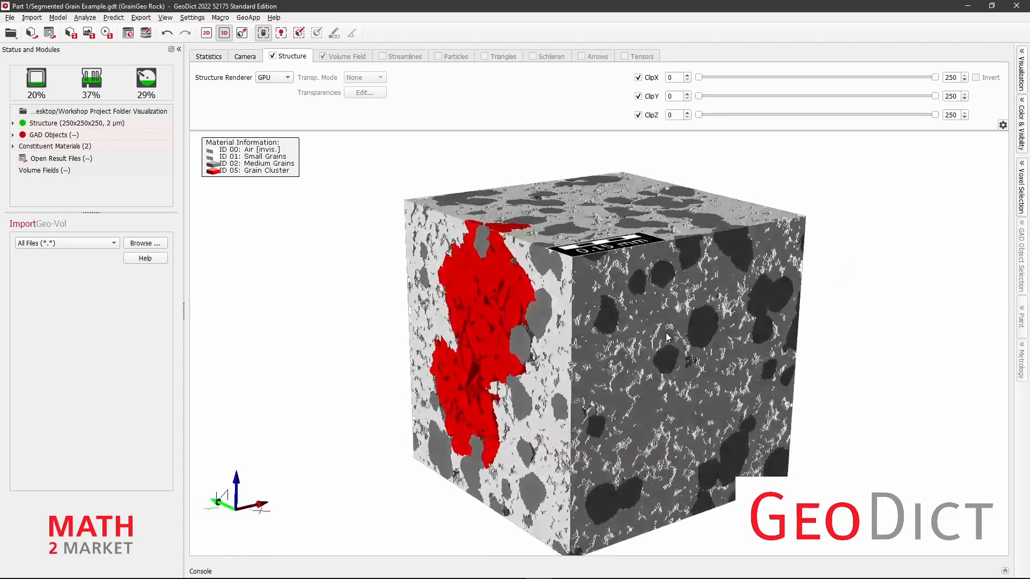
scroll(571, 359, up, 6)
scroll(577, 425, down, 3)
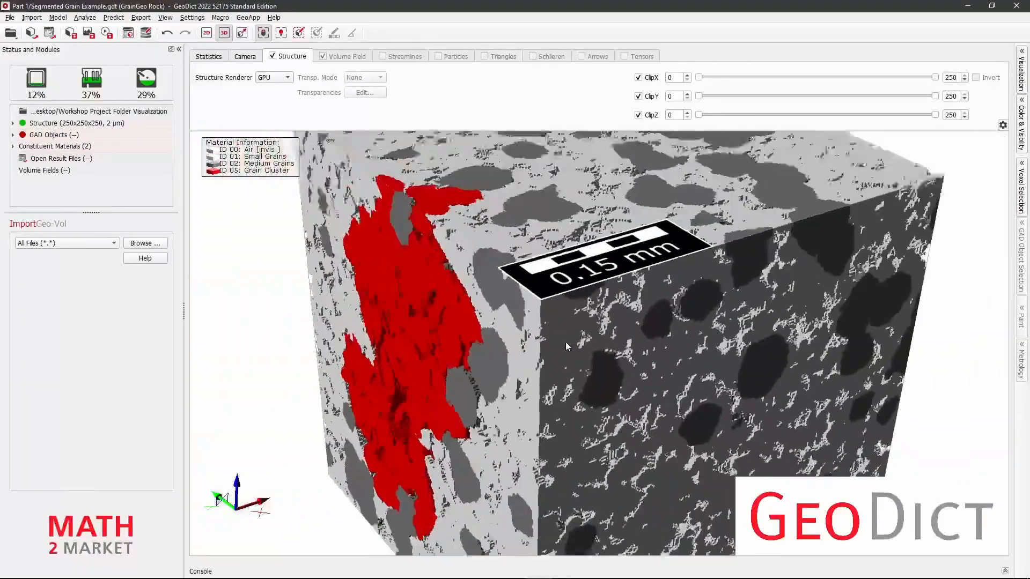
scroll(565, 342, down, 3)
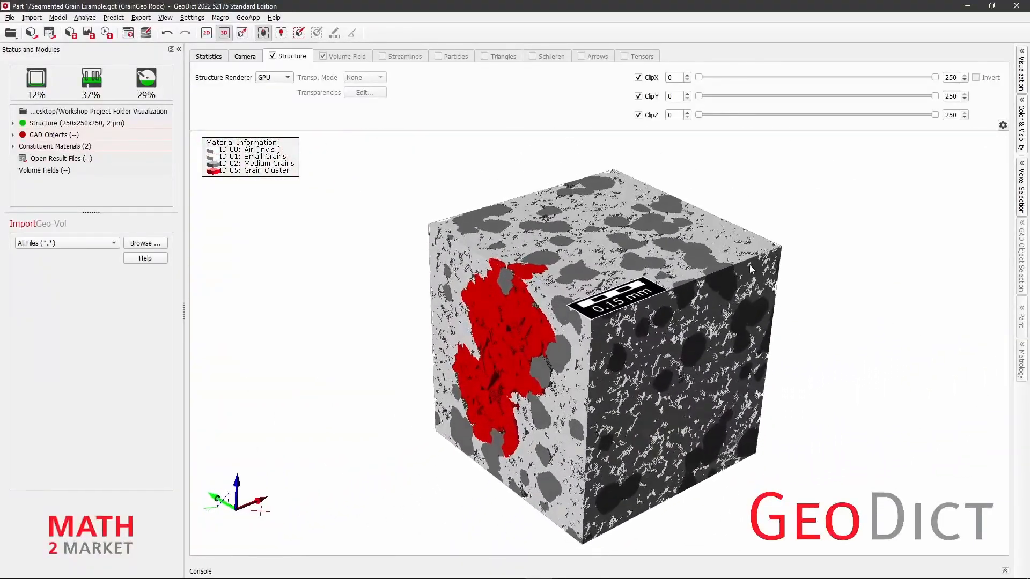
drag(750, 269, 756, 230)
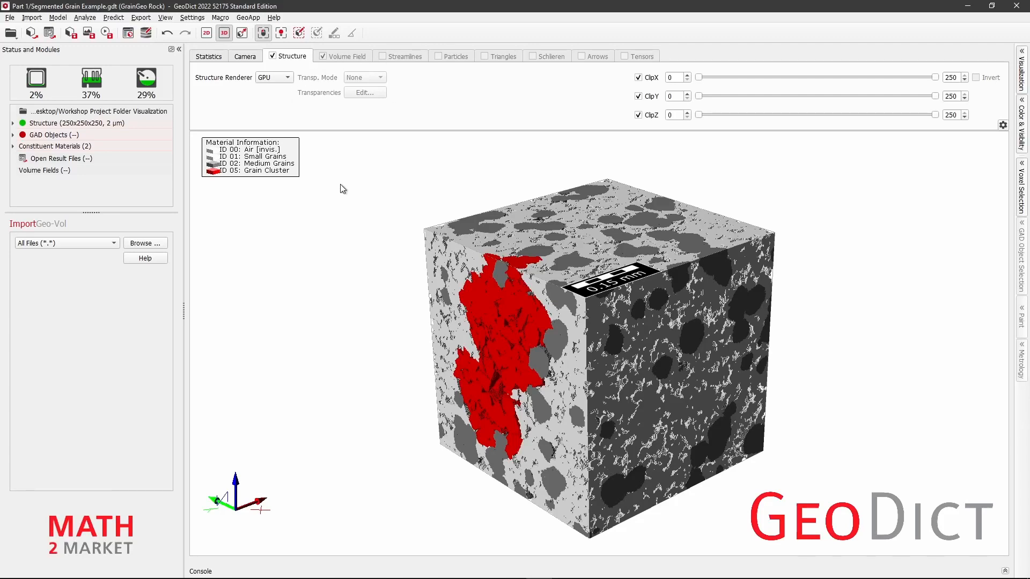
Step: Set the structure renderer to Smooth, enable outlines, halo and global lighting for the camera, and rotate the cube
click(286, 79)
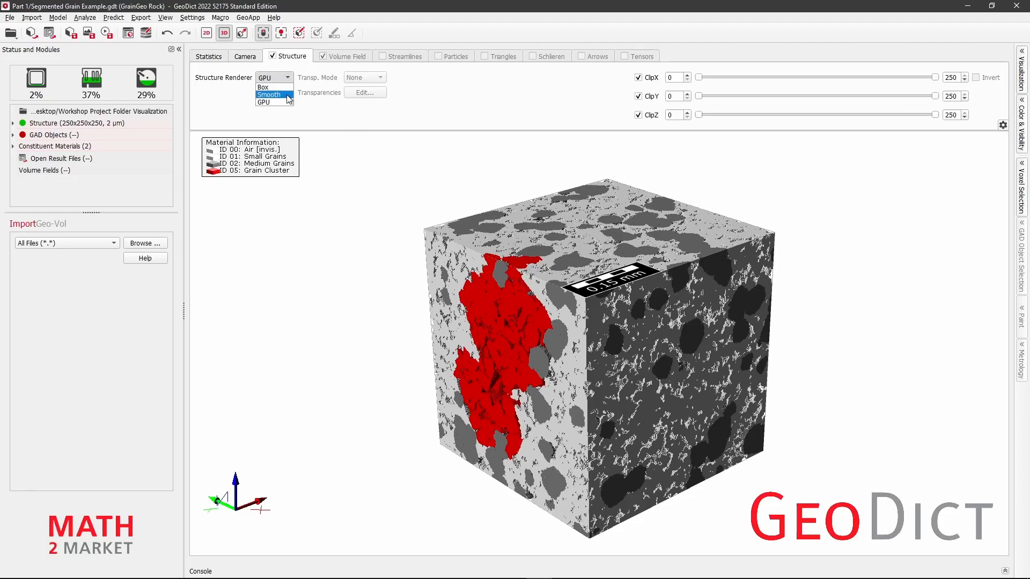
click(288, 95)
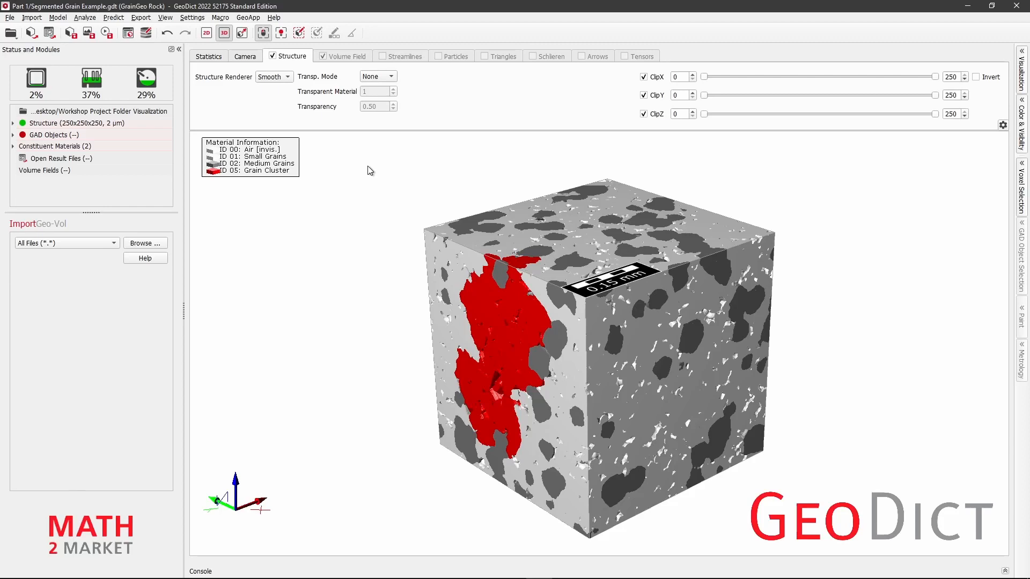
click(257, 60)
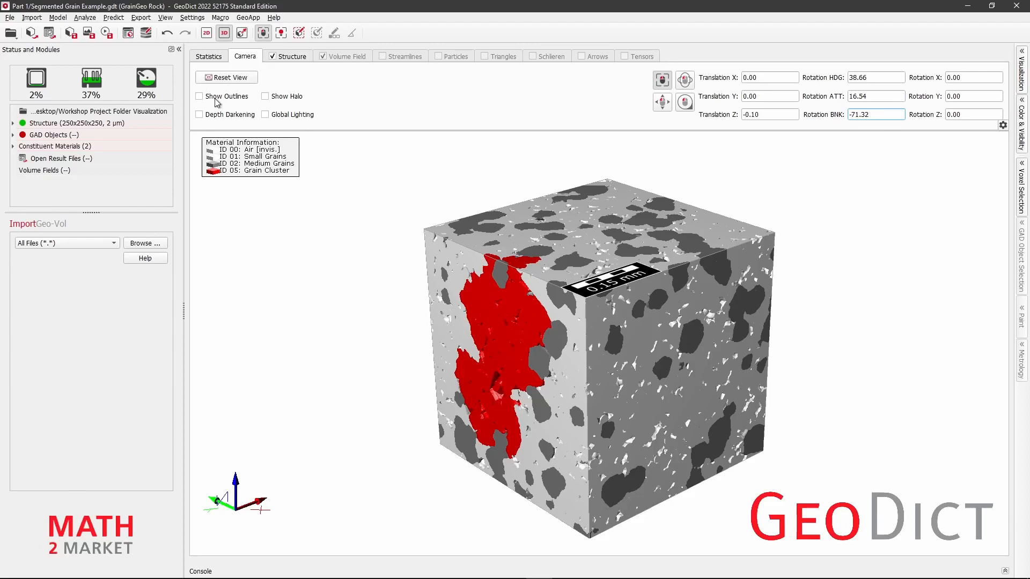
click(241, 102)
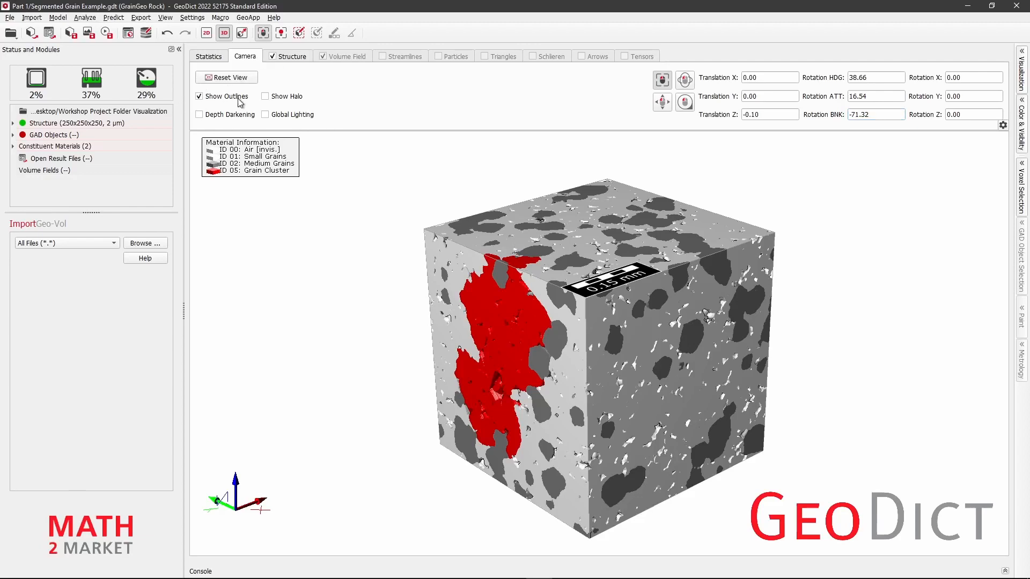
click(288, 101)
click(307, 119)
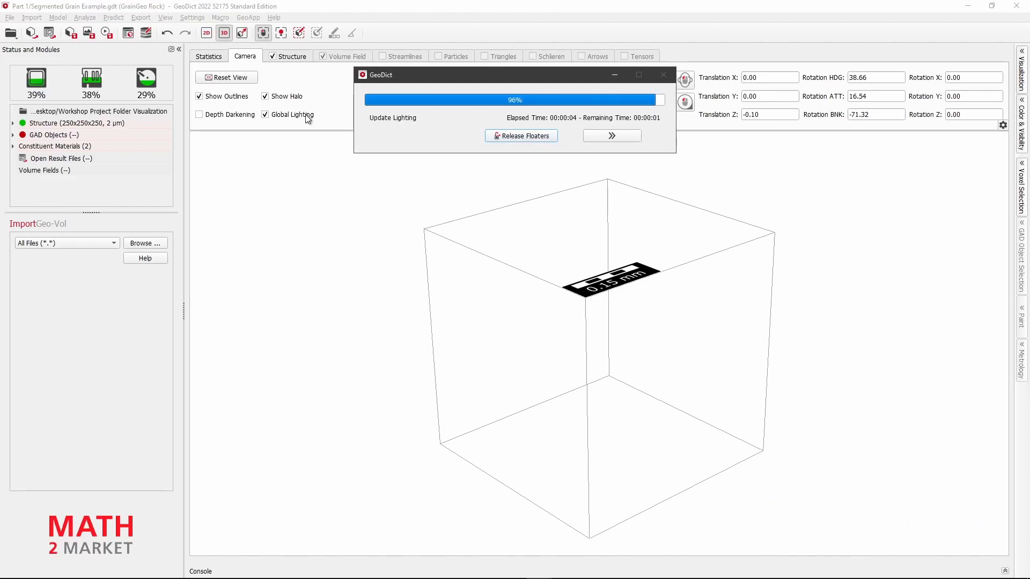
drag(611, 299, 601, 397)
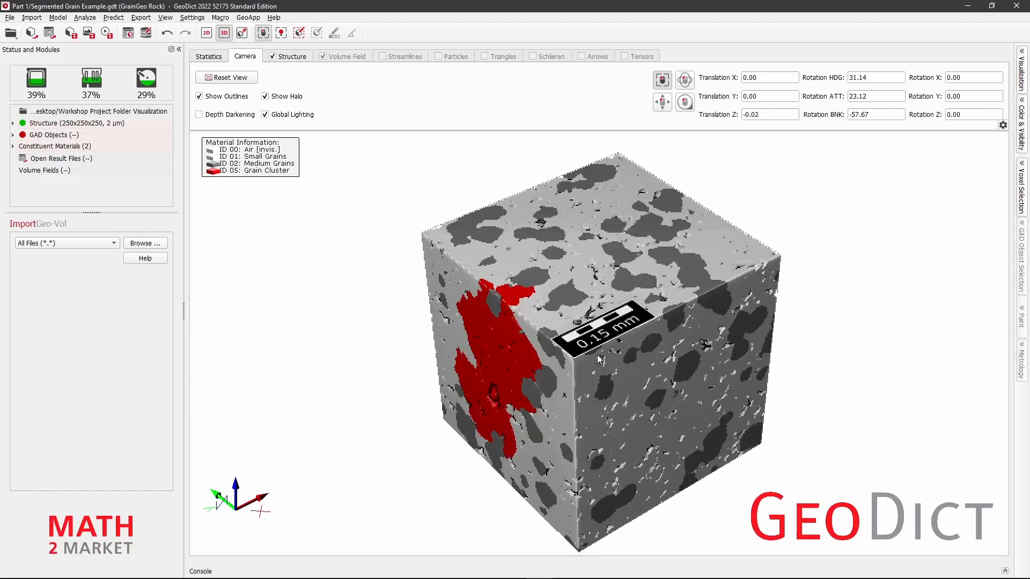
Step: Inspect the cube from several angles and distances, comparing the halo and global lighting effects
scroll(604, 396, up, 3)
scroll(604, 397, up, 1)
drag(542, 450, 478, 370)
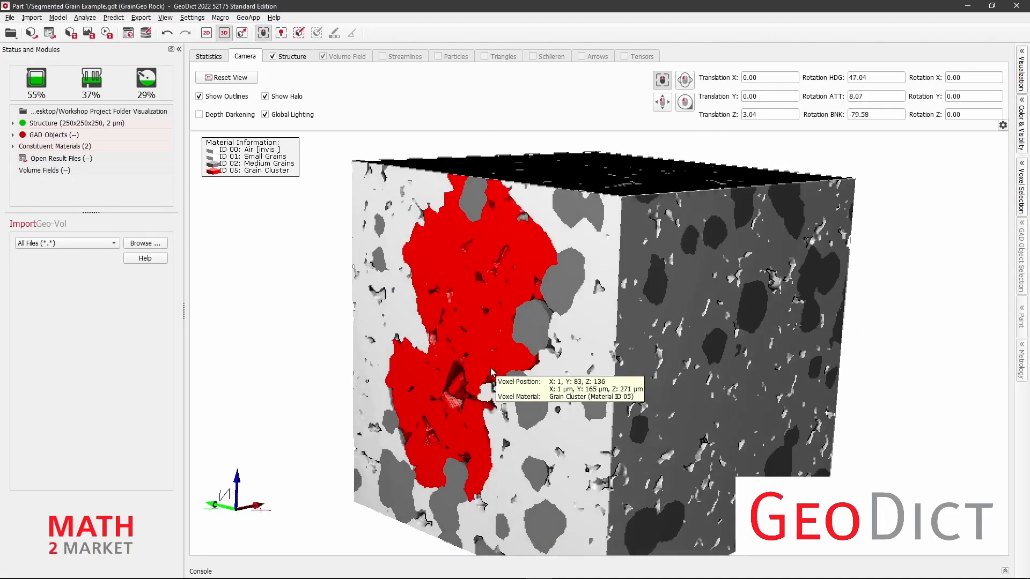
drag(533, 291, 633, 246)
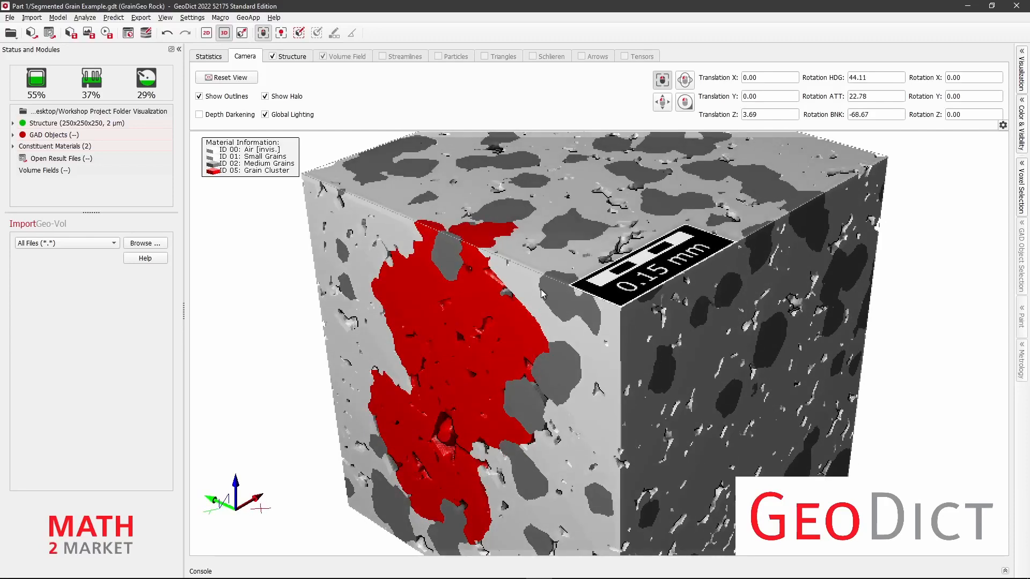
scroll(641, 243, up, 1)
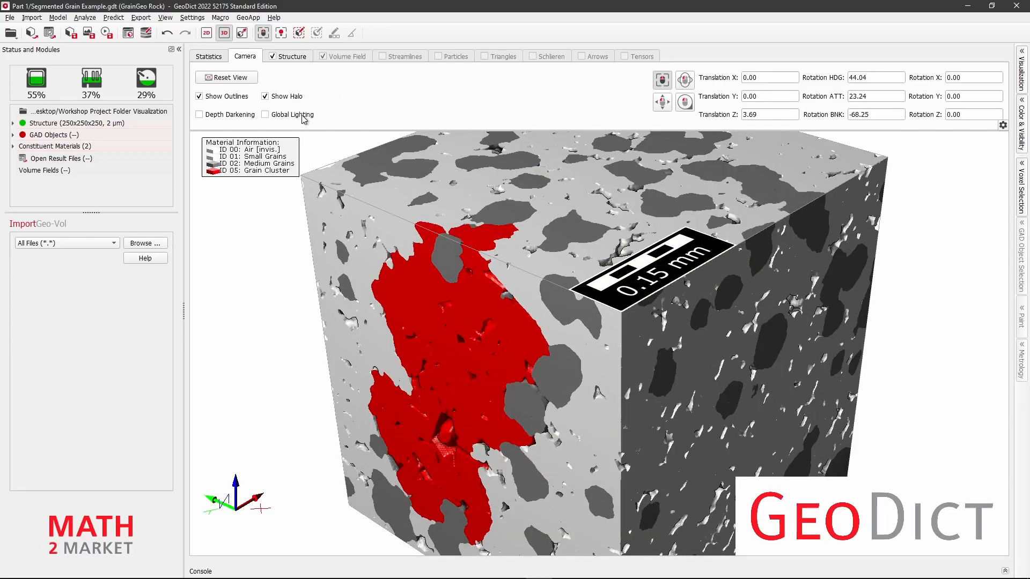
click(284, 97)
mouse_move(223, 100)
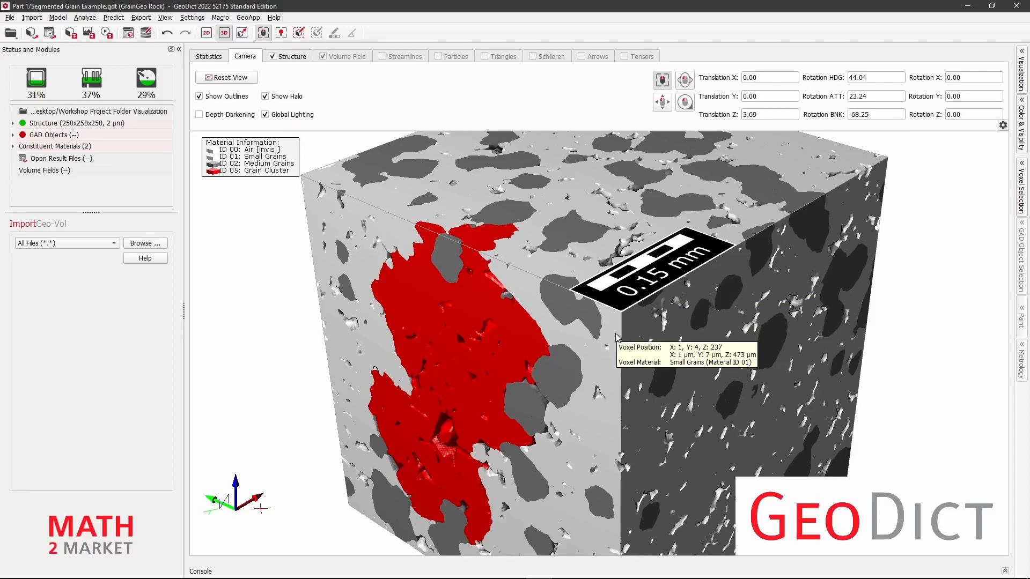
scroll(572, 294, down, 5)
drag(527, 349, 531, 333)
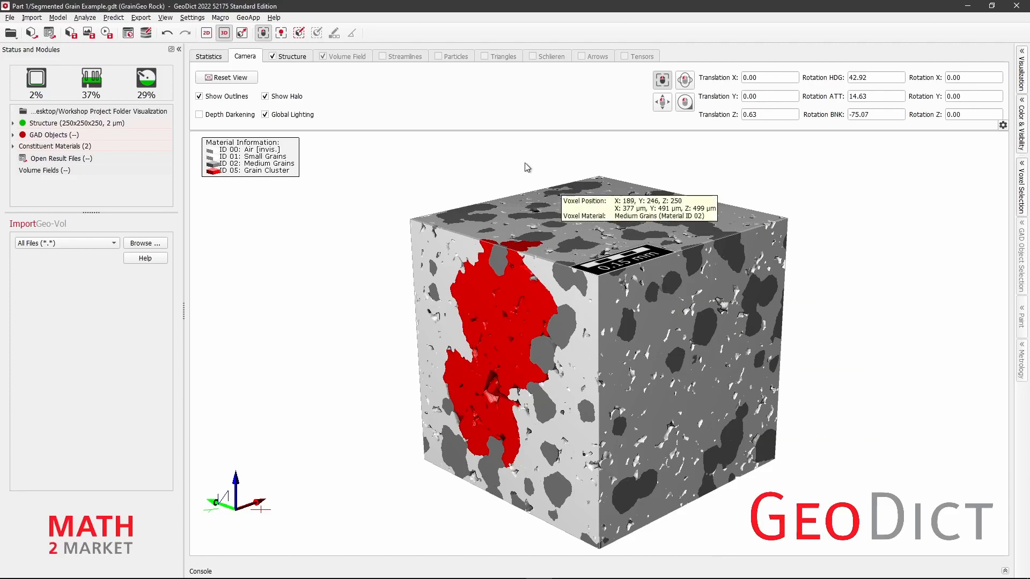
Step: Hide the material legend and the axes in the detailed legend and overlay settings
click(166, 17)
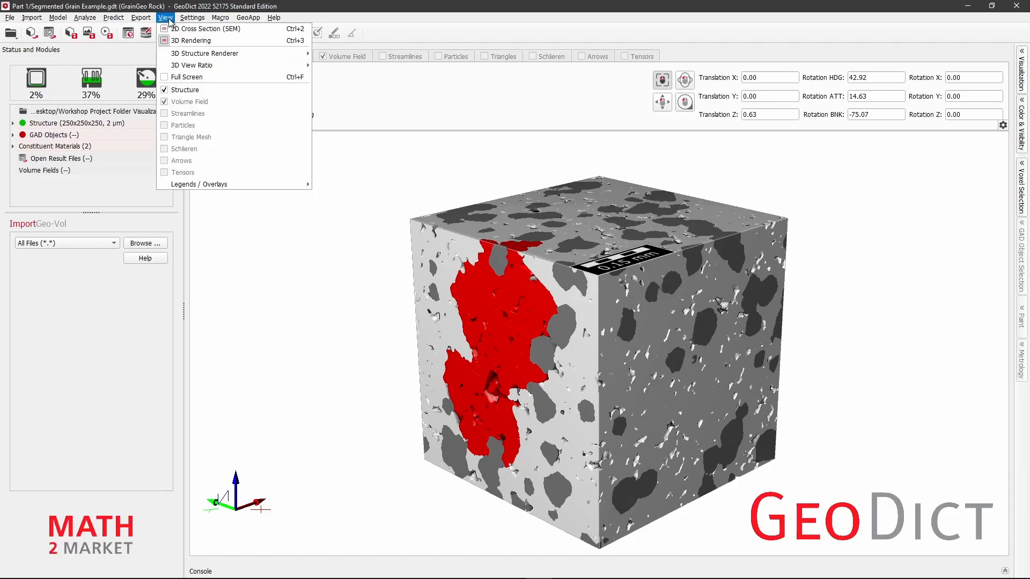
mouse_move(248, 184)
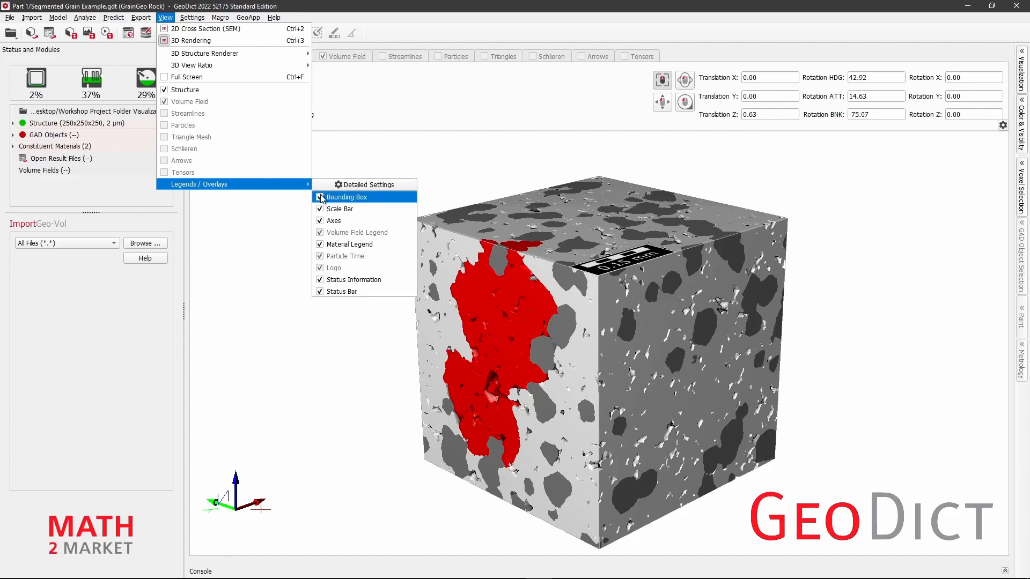
click(321, 222)
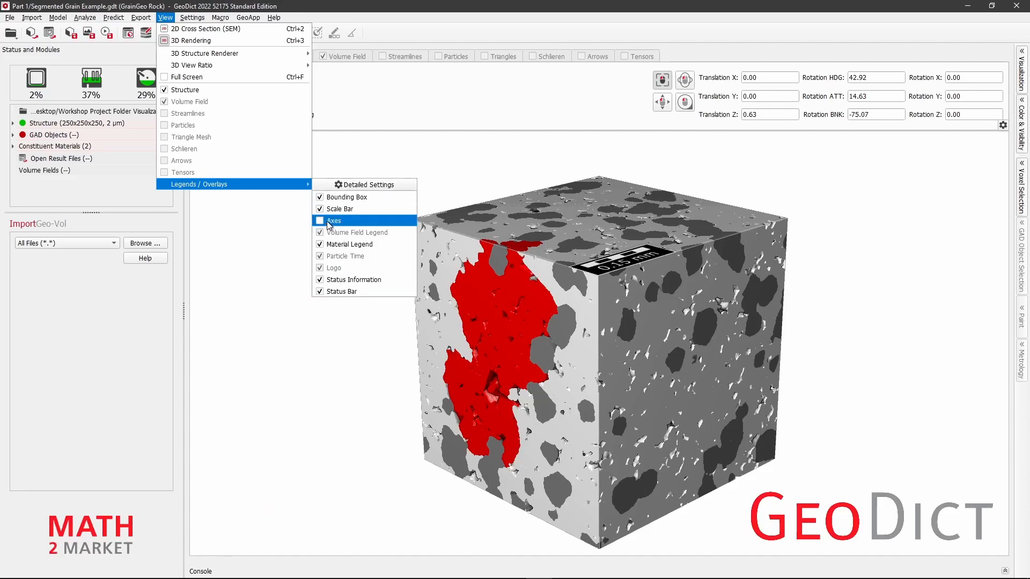
click(321, 222)
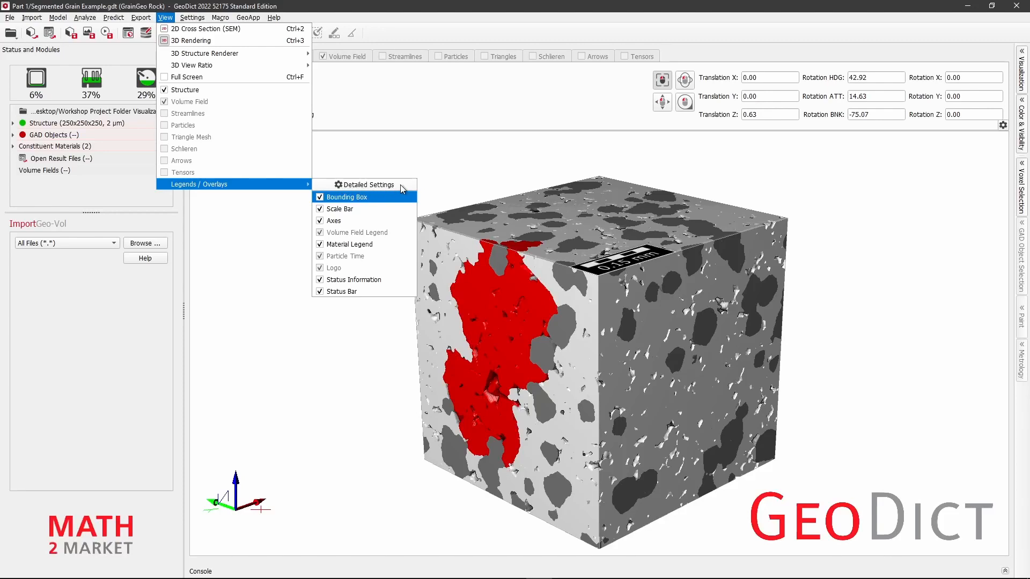
click(400, 185)
click(925, 272)
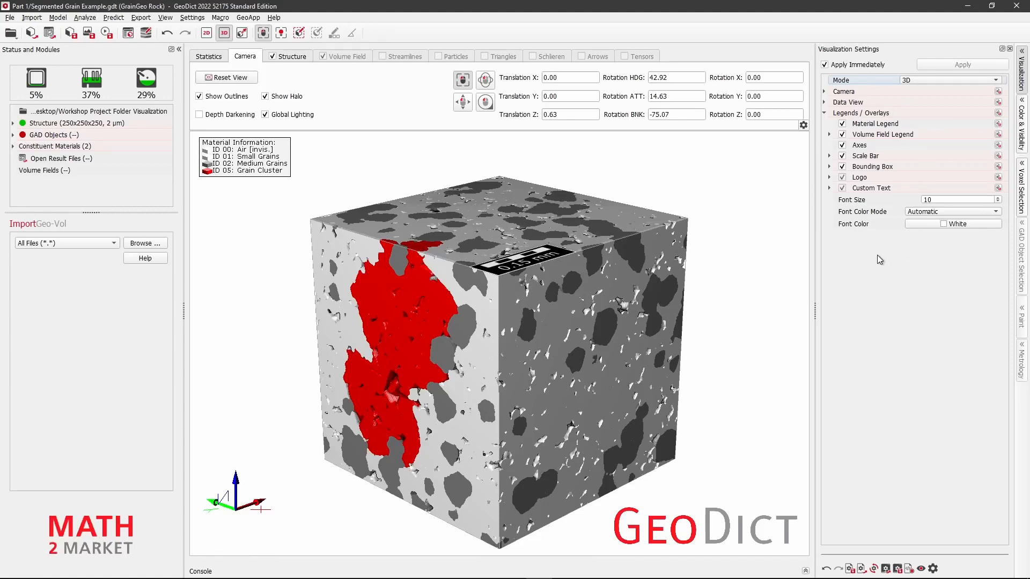
click(842, 124)
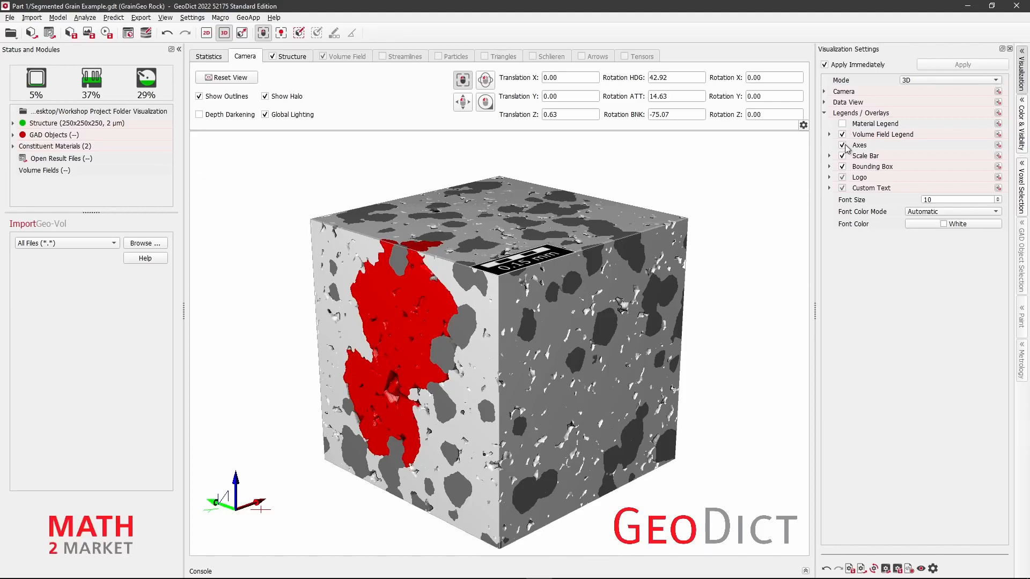
click(842, 145)
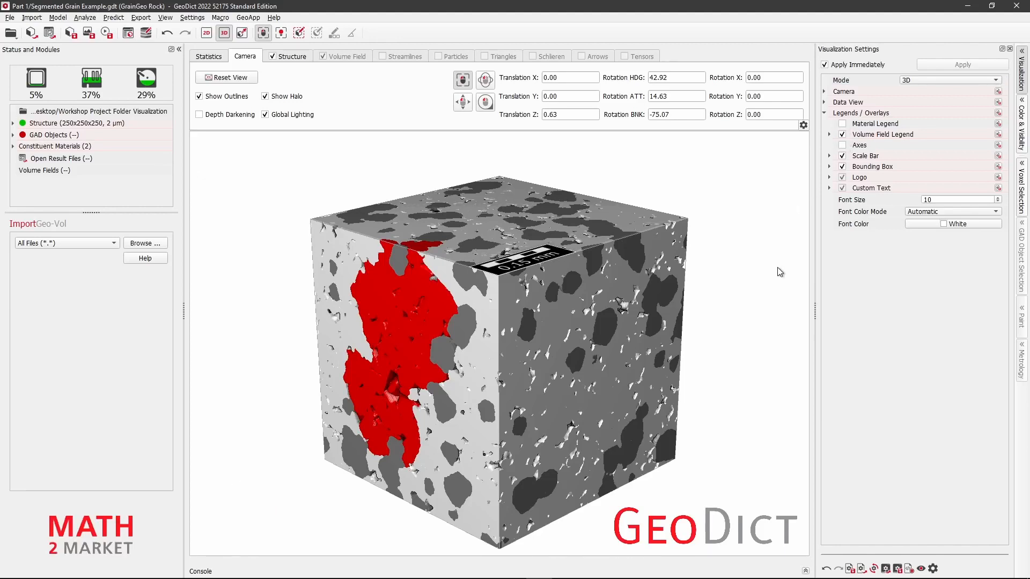
click(1021, 85)
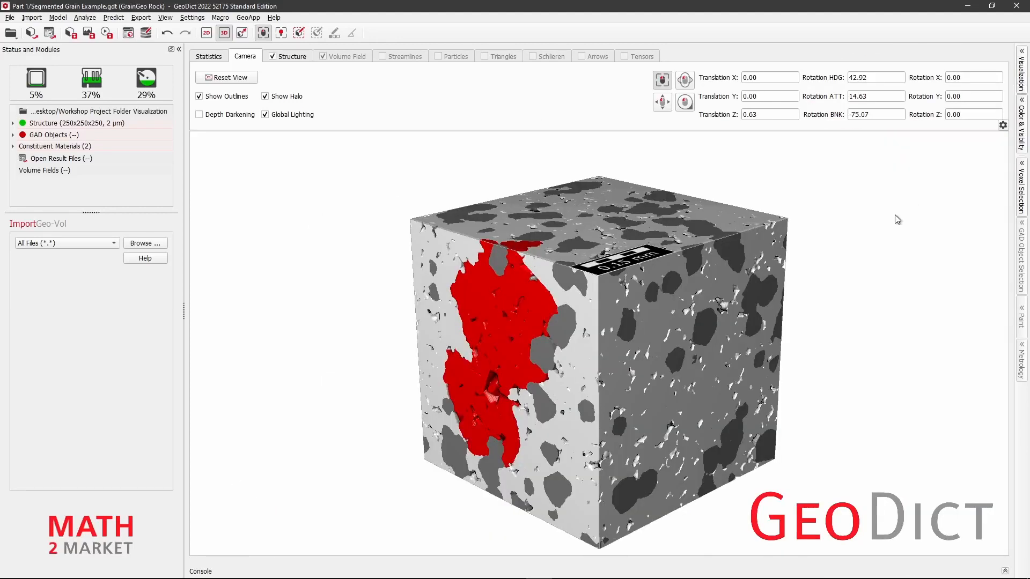
Step: Set the camera rotation to HDG 38, ATT 22 and BNK -65, and the Z translation to 0
drag(879, 76, 835, 77)
text(38)
key(Tab)
text(22)
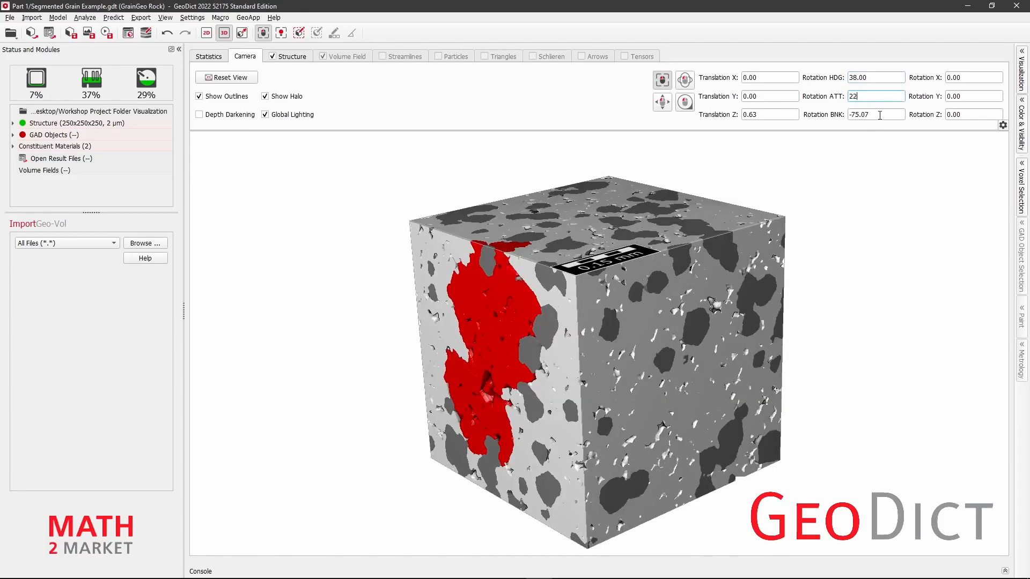
drag(879, 115, 857, 115)
text(65)
key(Return)
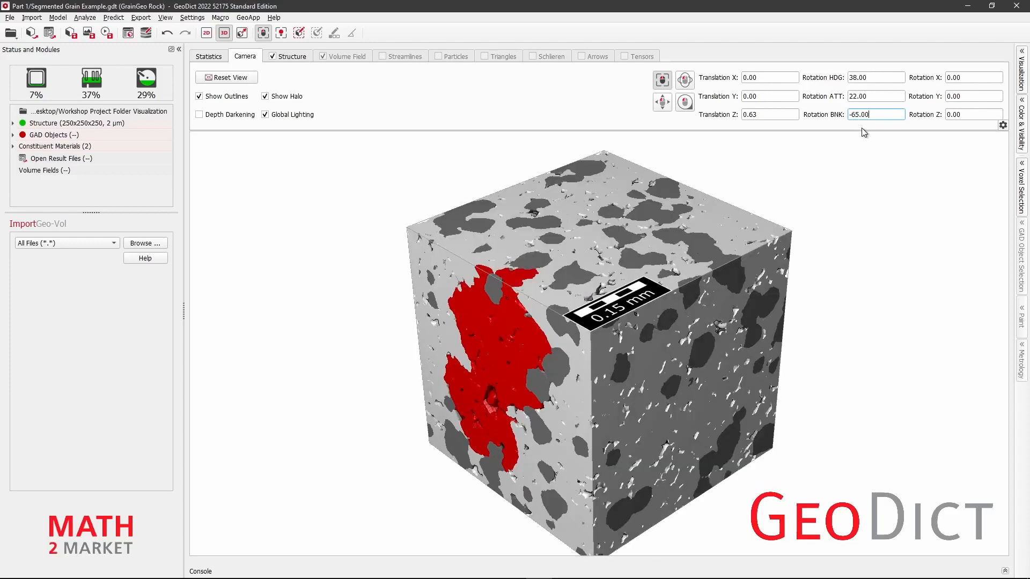
drag(775, 125, 756, 125)
text(0)
key(Return)
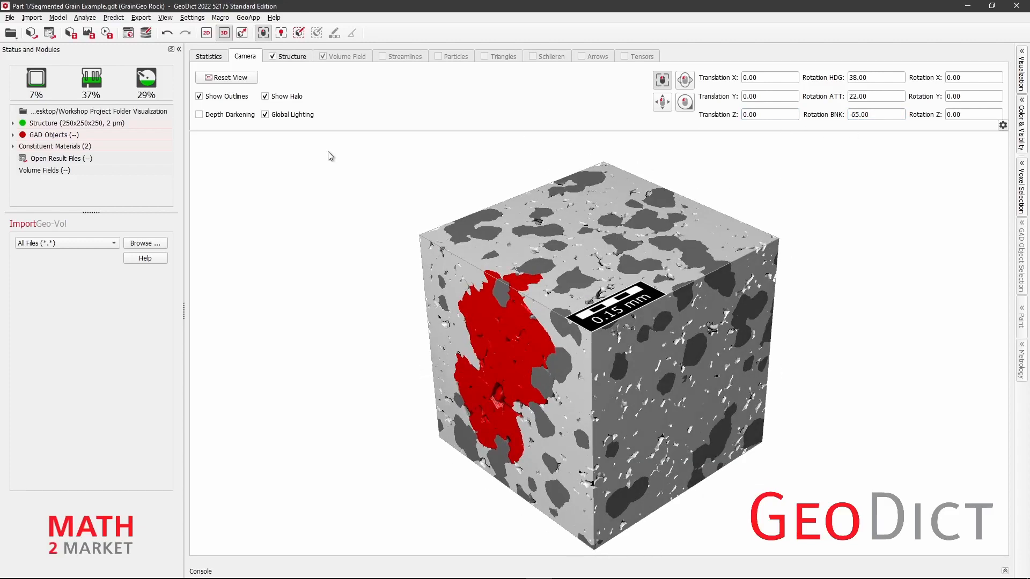
Step: Start saving an image of the view with the preset resolution 1920 x 1080 (Full HD, 1080p)
click(89, 34)
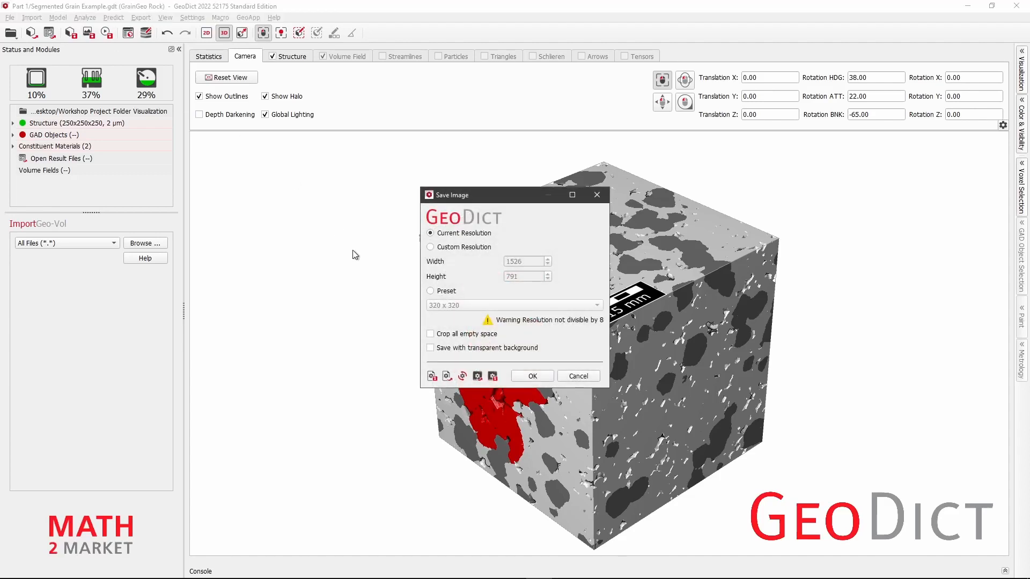
click(441, 292)
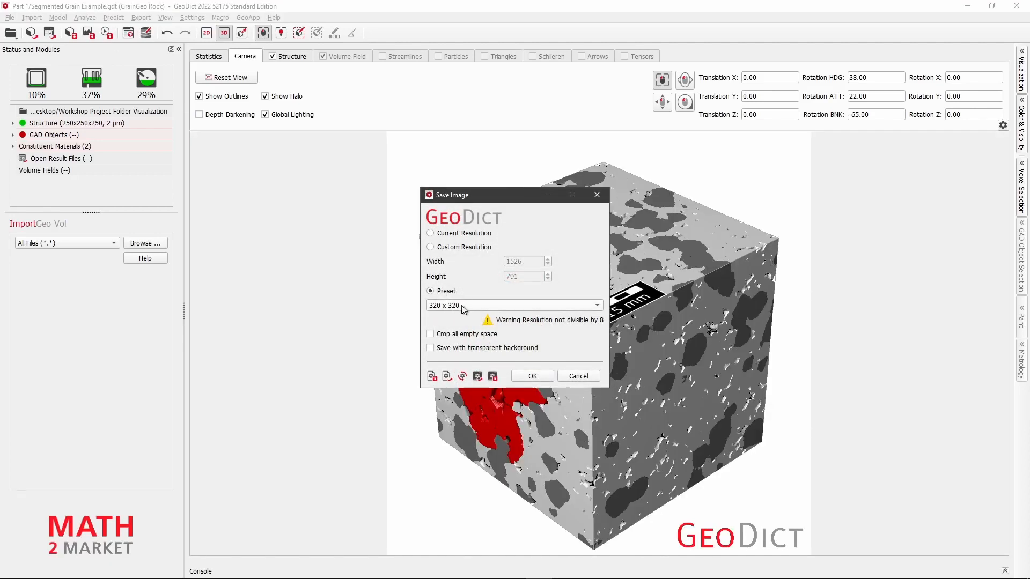
click(460, 306)
scroll(476, 346, down, 3)
click(464, 356)
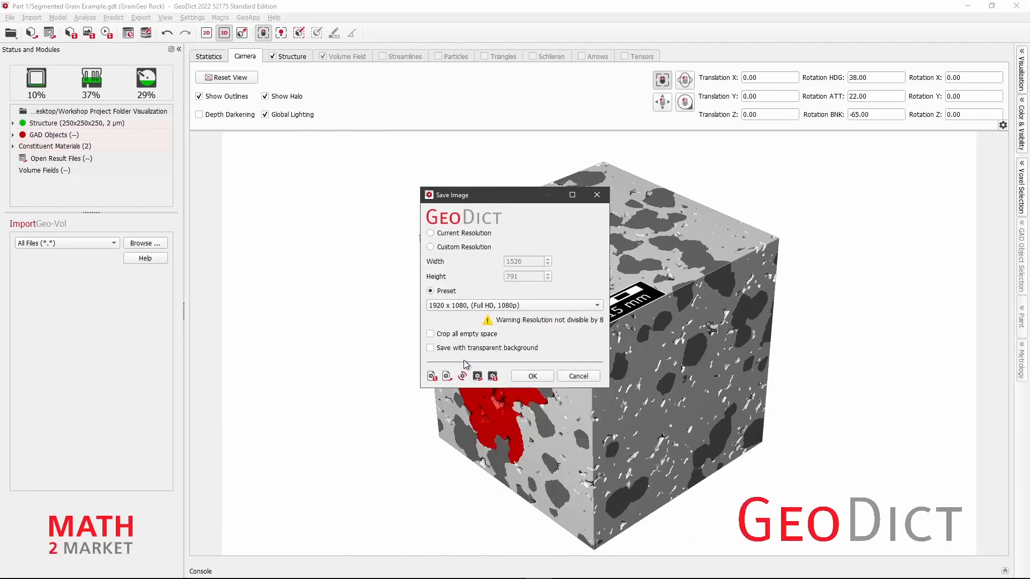
Step: Crop all empty space from the image and embed it after cropping with a 5 % margin on all four sides
click(430, 334)
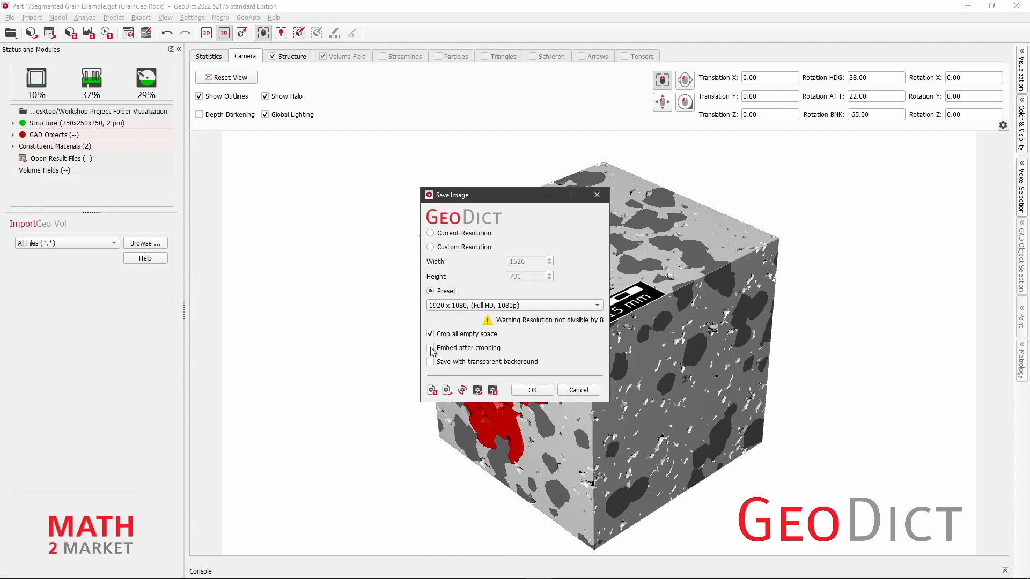
click(430, 348)
click(524, 348)
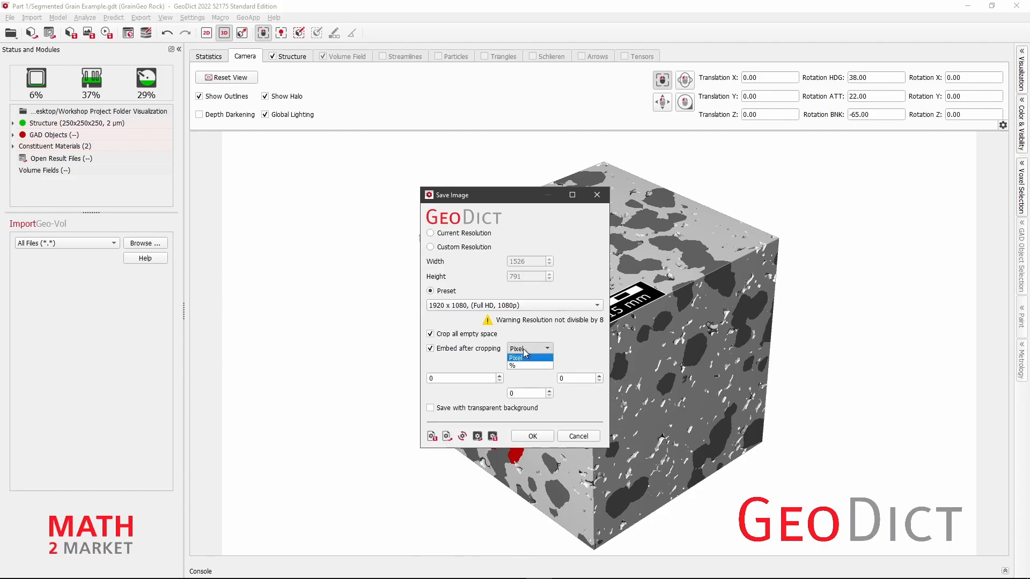
click(520, 365)
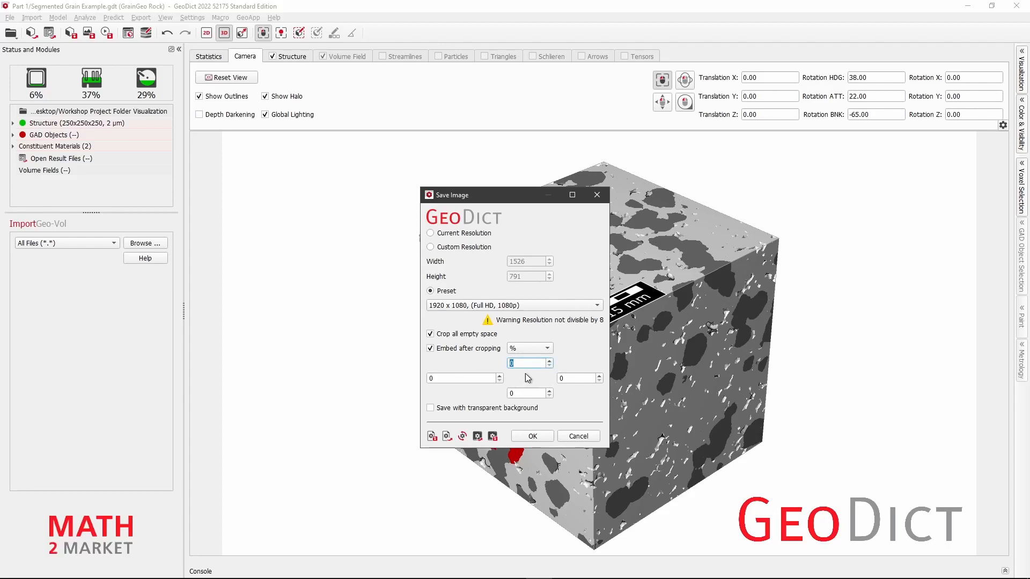
text(5)
click(563, 378)
text(5)
click(523, 393)
text(5)
double_click(436, 378)
Step: Confirm the image options and save the picture as image 002.png in the project folder
click(533, 436)
click(493, 526)
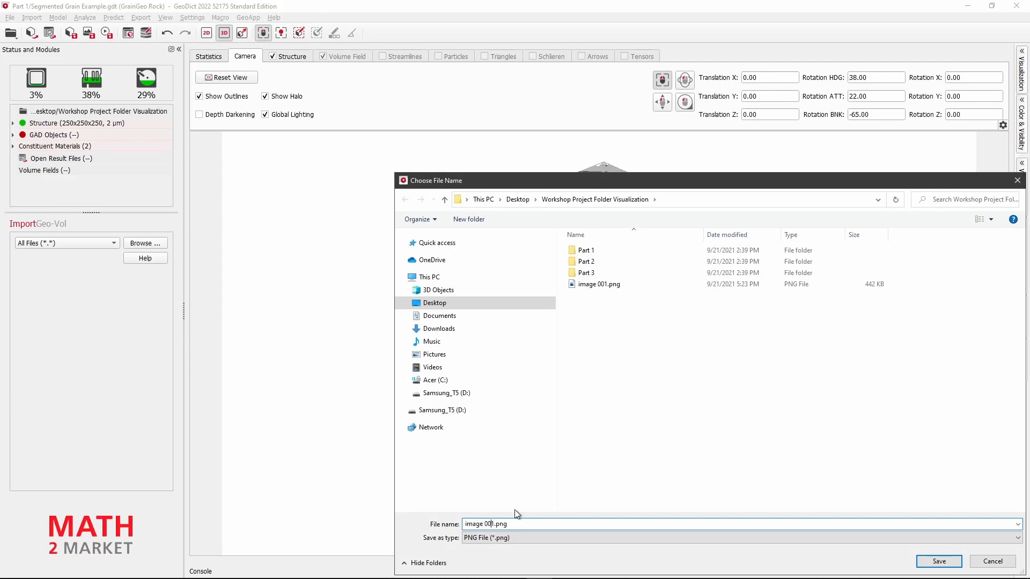
key(BackSpace)
text(2)
click(939, 562)
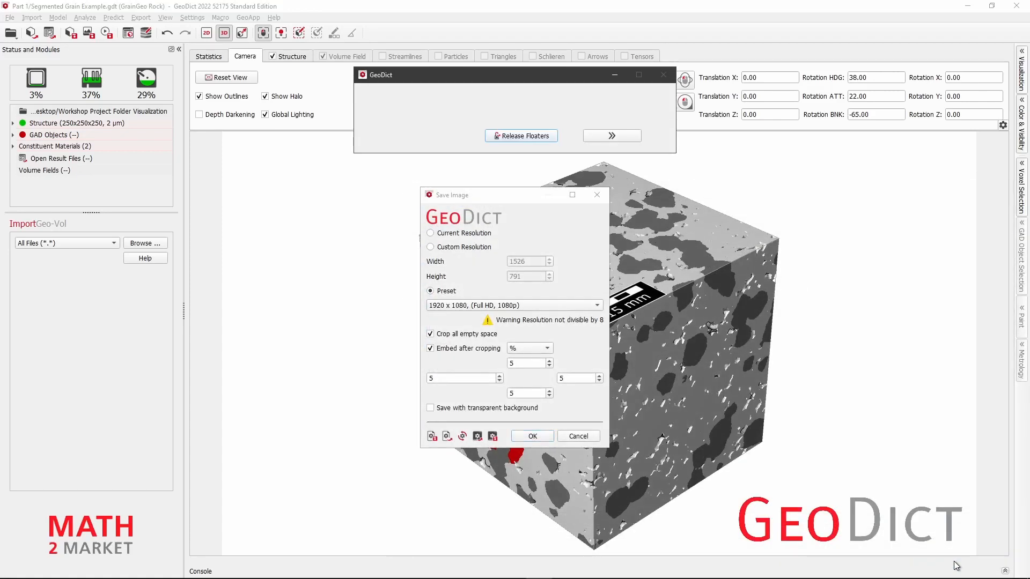
Step: Open image 002.png from the project folder to check the saved picture, and return to GeoDict
click(24, 35)
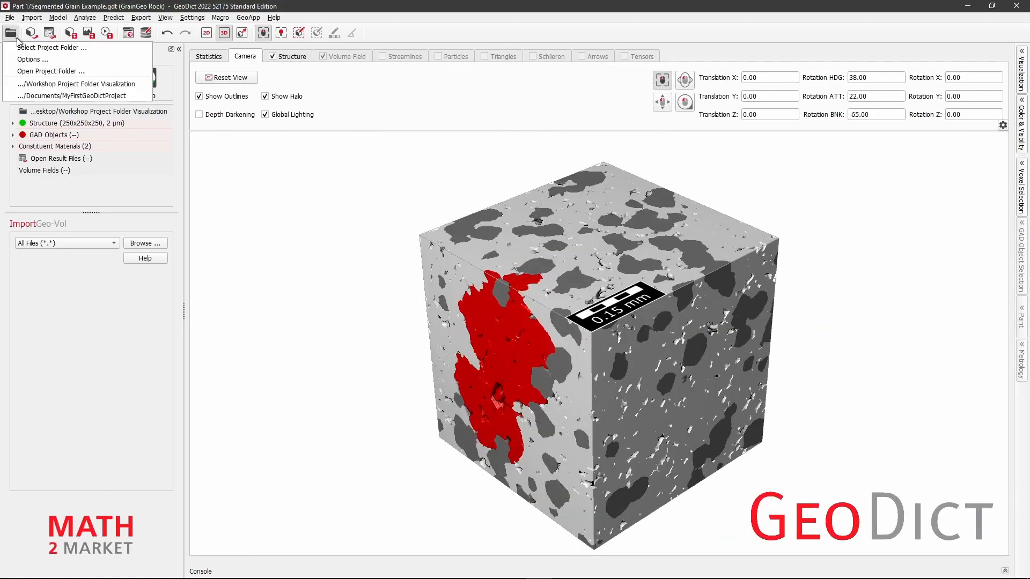
click(29, 70)
double_click(336, 250)
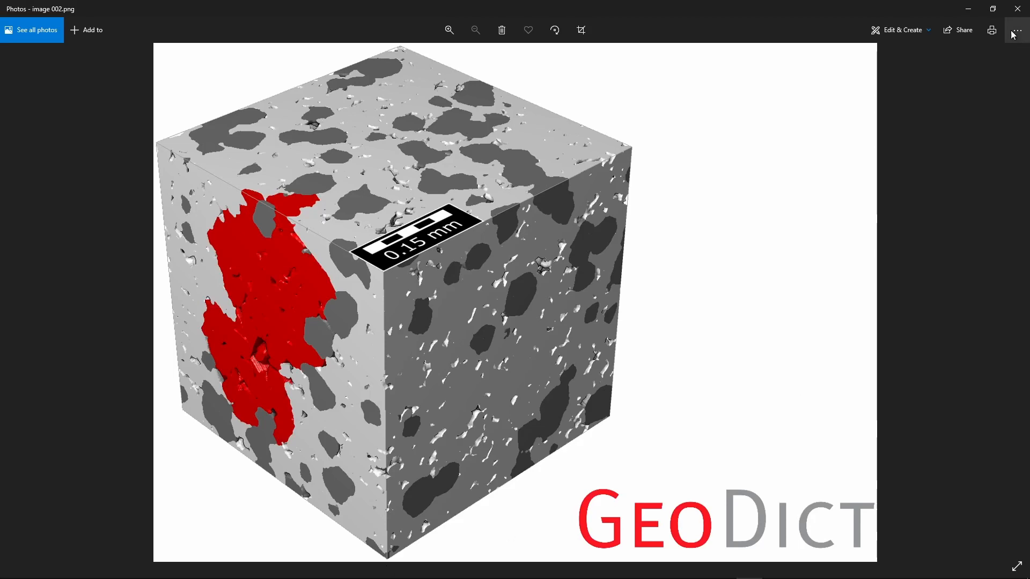
click(1018, 8)
click(825, 46)
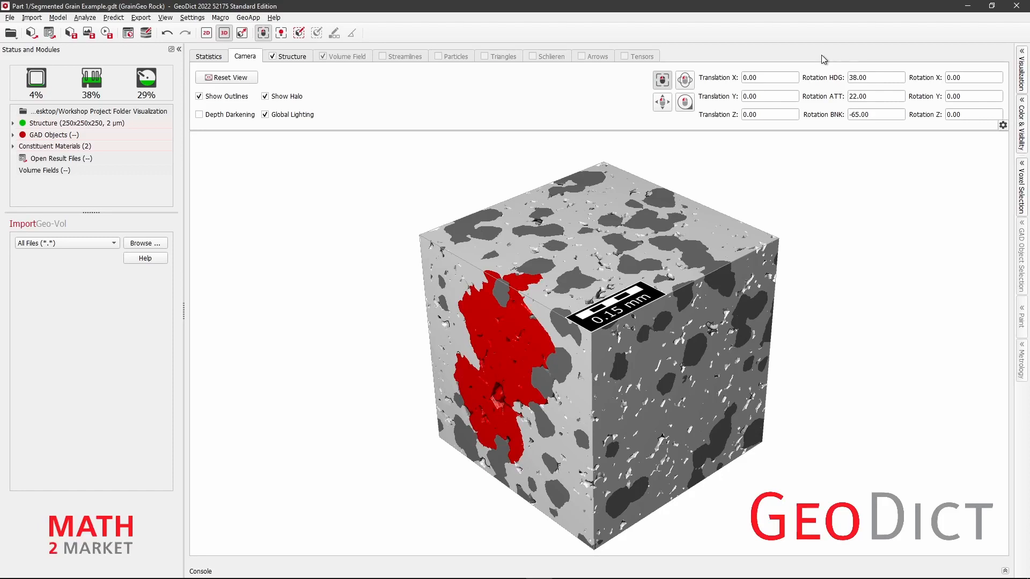
Step: Save the current visualization settings as a Python macro named "my voxel structure" in the project folder
click(1022, 75)
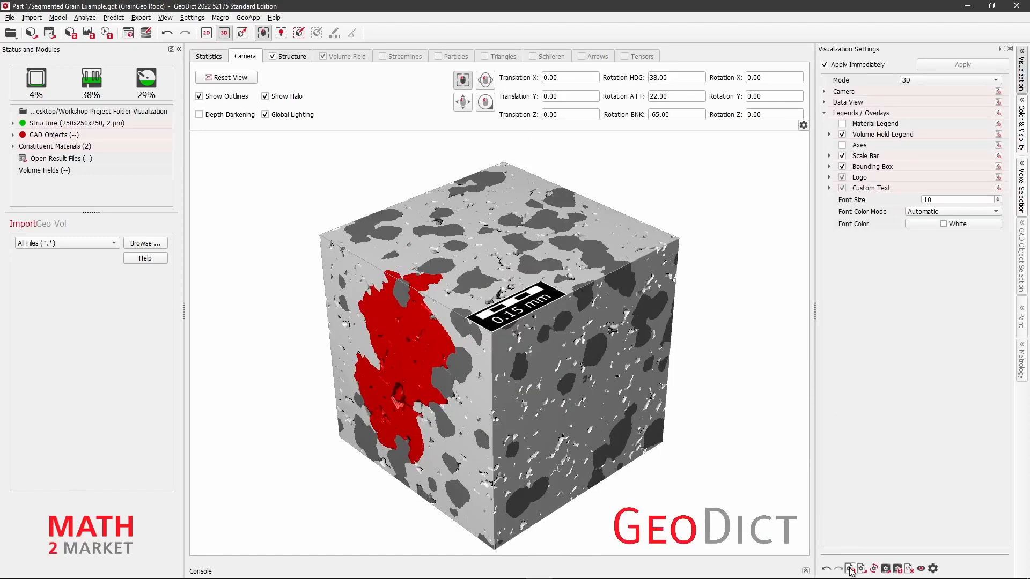
click(850, 570)
click(107, 364)
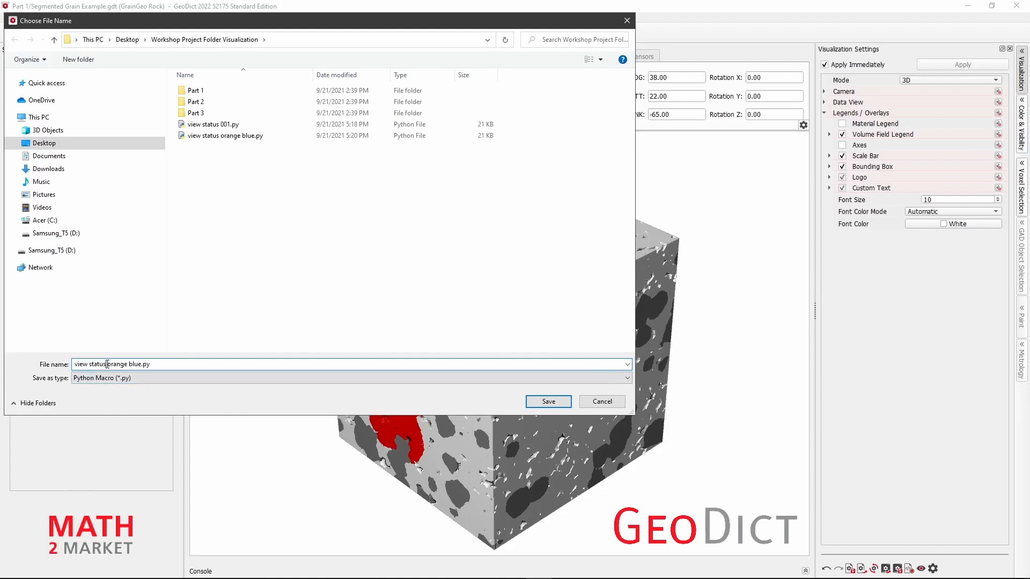
key(shift+Home)
text(my voxel structure)
click(562, 405)
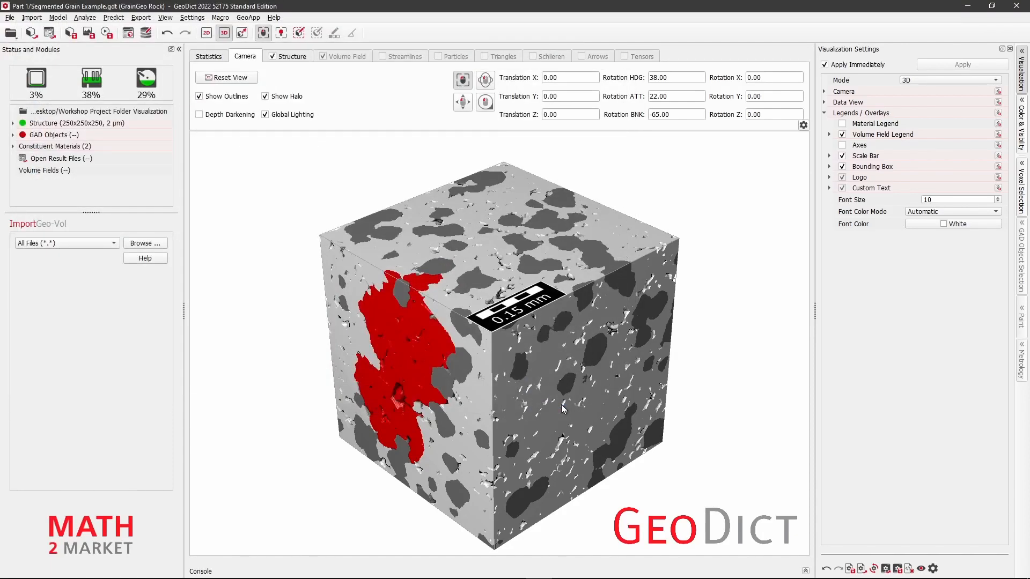